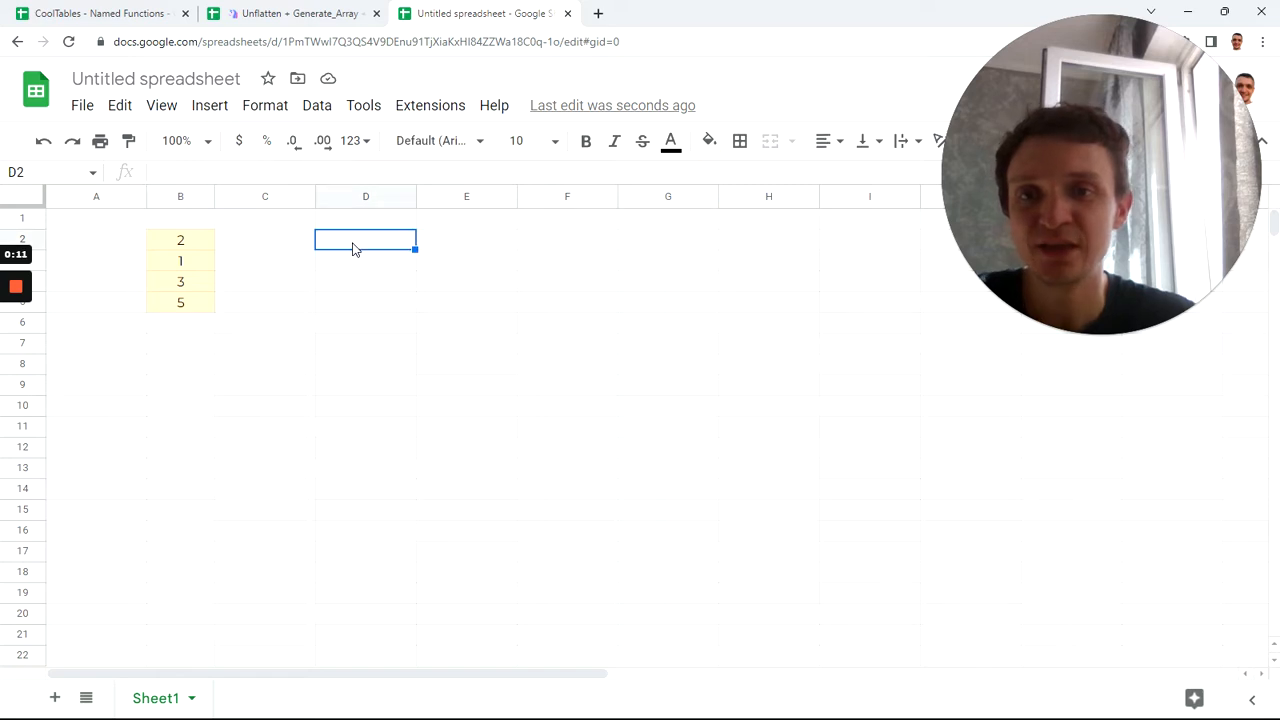
Enter the expected result list 1, 1, 2, 3, 3, 3, 4, 4, 4, 4, 4 down cells D2 to D12
{"action": "type", "text": "11"}
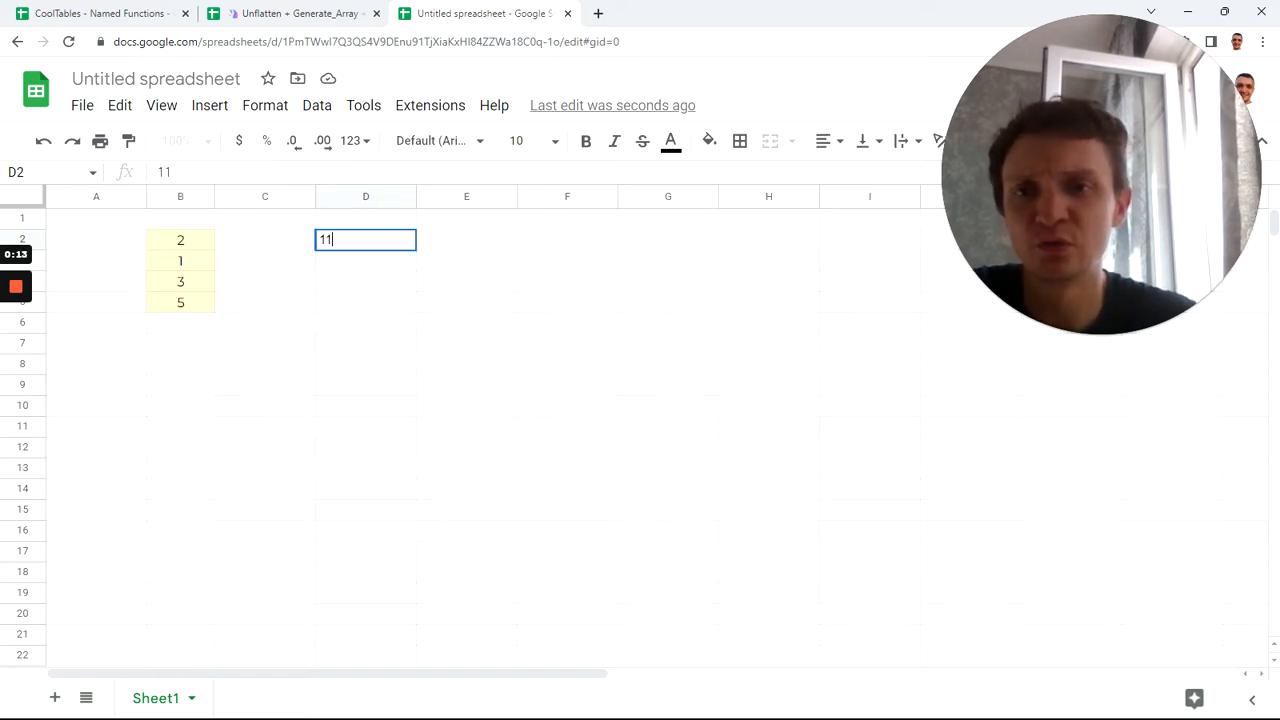
{"action": "key", "text": "Return"}
{"action": "type", "text": "1"}
{"action": "key", "text": "Return"}
{"action": "type", "text": "2"}
{"action": "key", "text": "Return"}
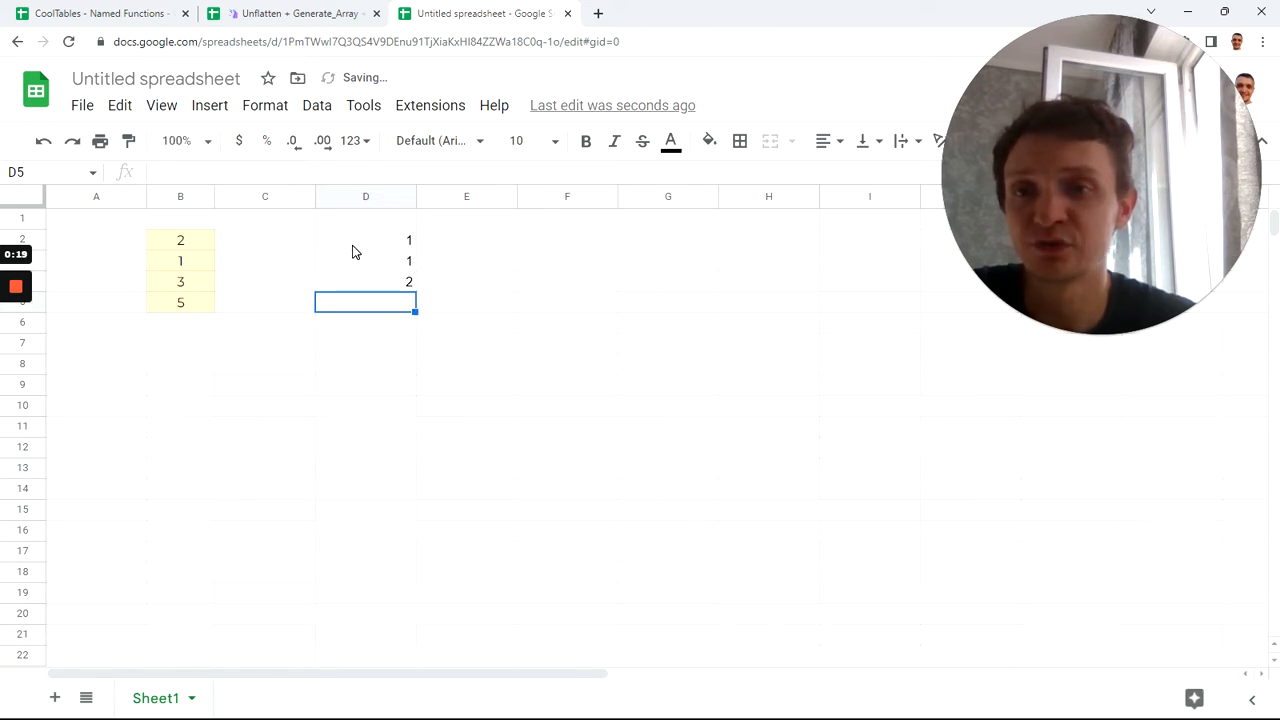
{"action": "type", "text": "3"}
{"action": "key", "text": "Return"}
{"action": "type", "text": "3"}
{"action": "key", "text": "Return"}
{"action": "type", "text": "3"}
{"action": "key", "text": "Return"}
{"action": "type", "text": "5"}
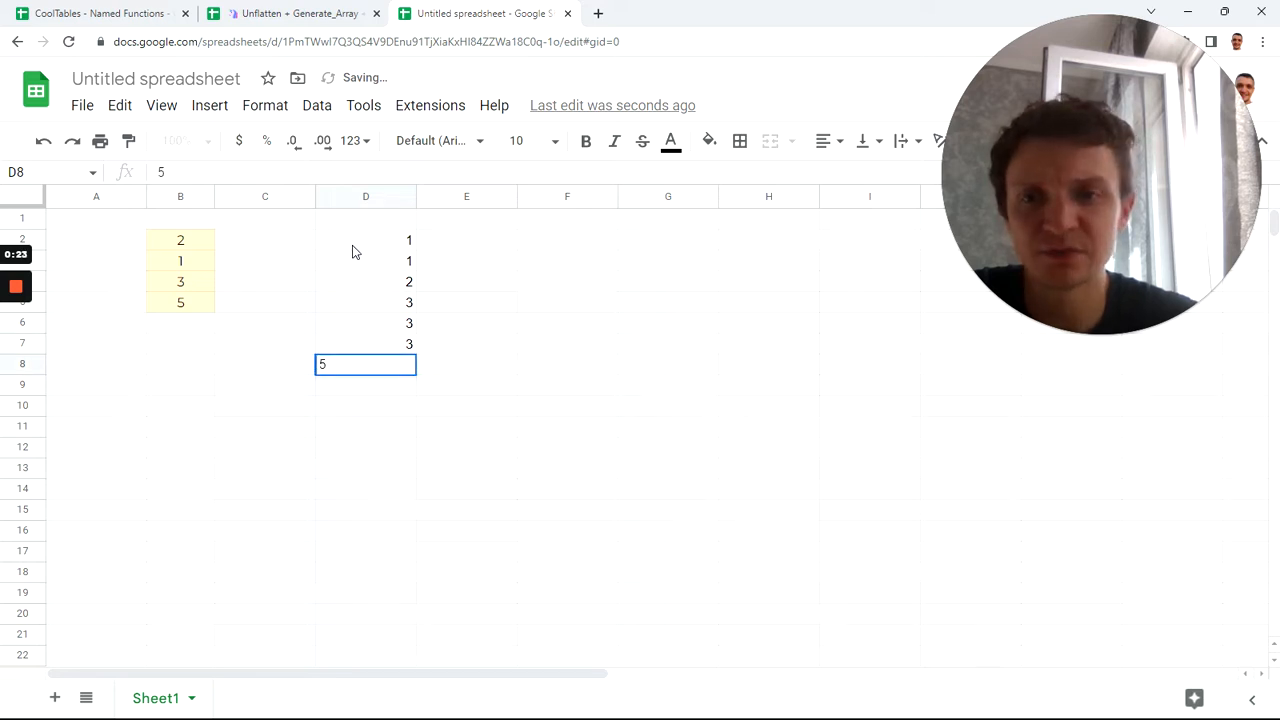
{"action": "type", "text": "4"}
{"action": "key", "text": "Return"}
{"action": "type", "text": "4"}
{"action": "key", "text": "Return"}
{"action": "type", "text": "4"}
{"action": "key", "text": "Return"}
{"action": "type", "text": "4"}
{"action": "key", "text": "Return"}
{"action": "type", "text": "4"}
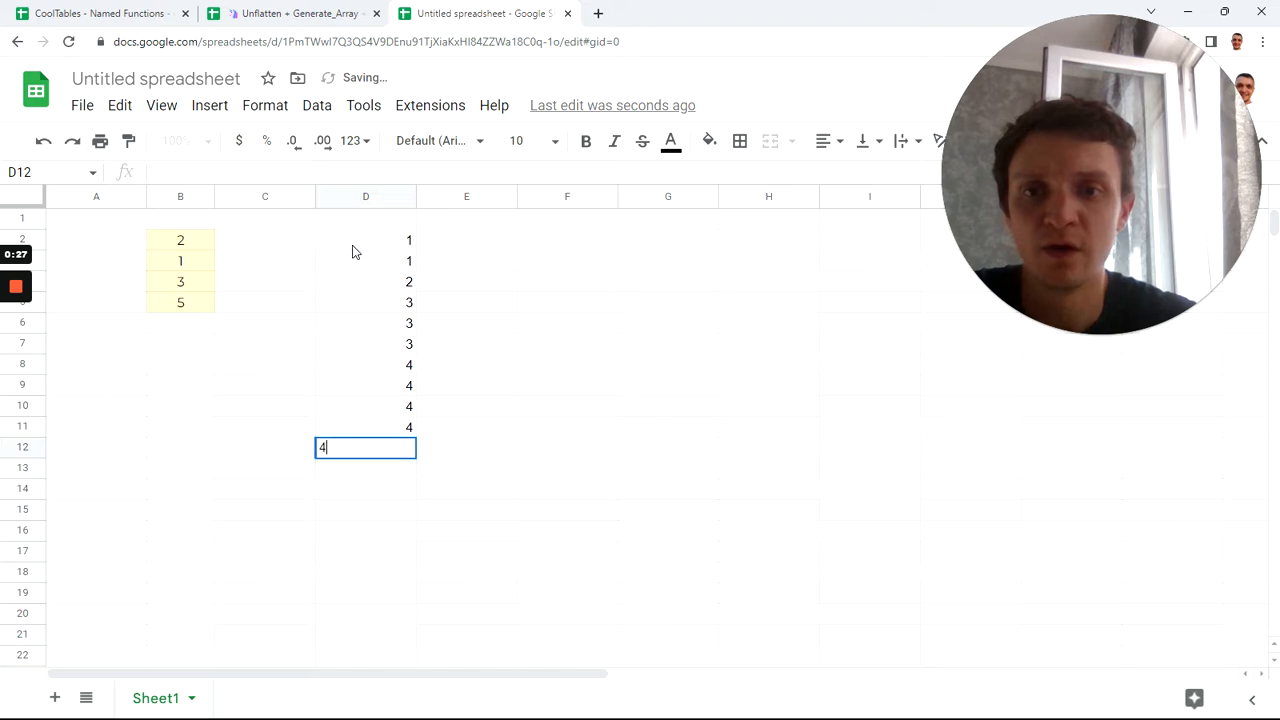
{"action": "key", "text": "Return"}
Fill the cells D2:D12 with a light blue background colour
{"action": "left_click_drag", "start_coordinate": [380, 243], "coordinate": [383, 449]}
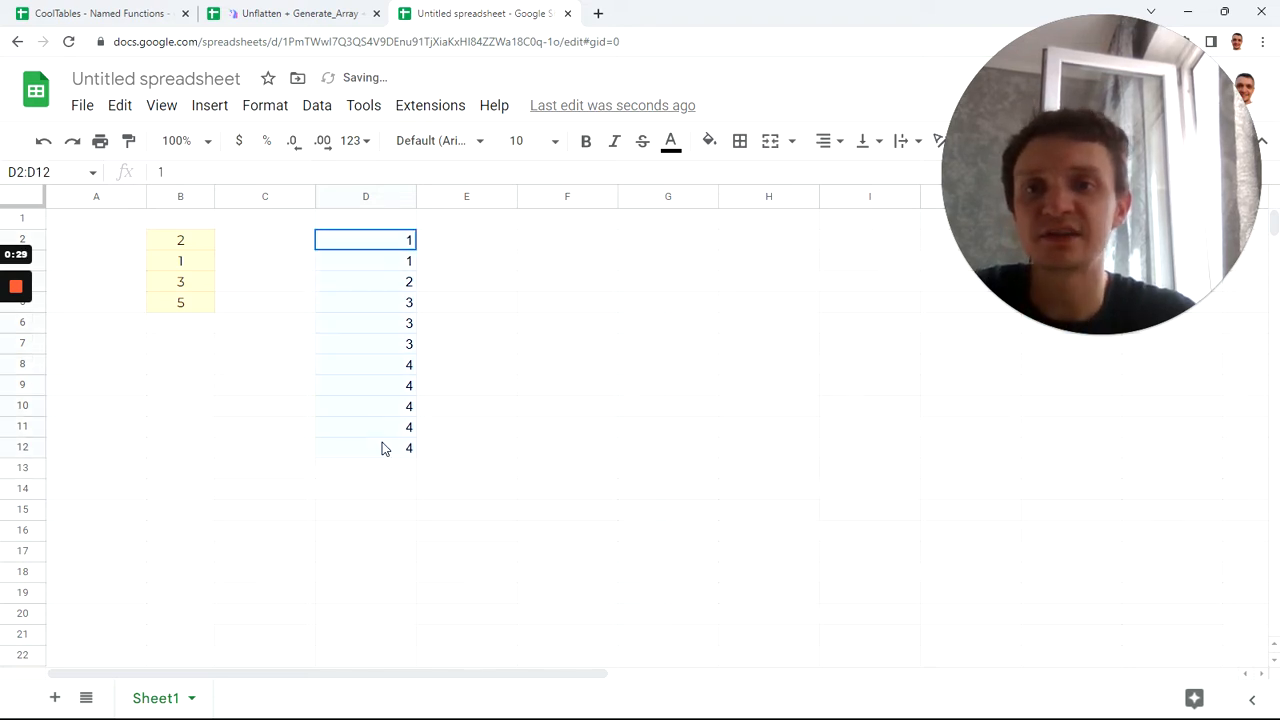
{"action": "left_click", "coordinate": [711, 145]}
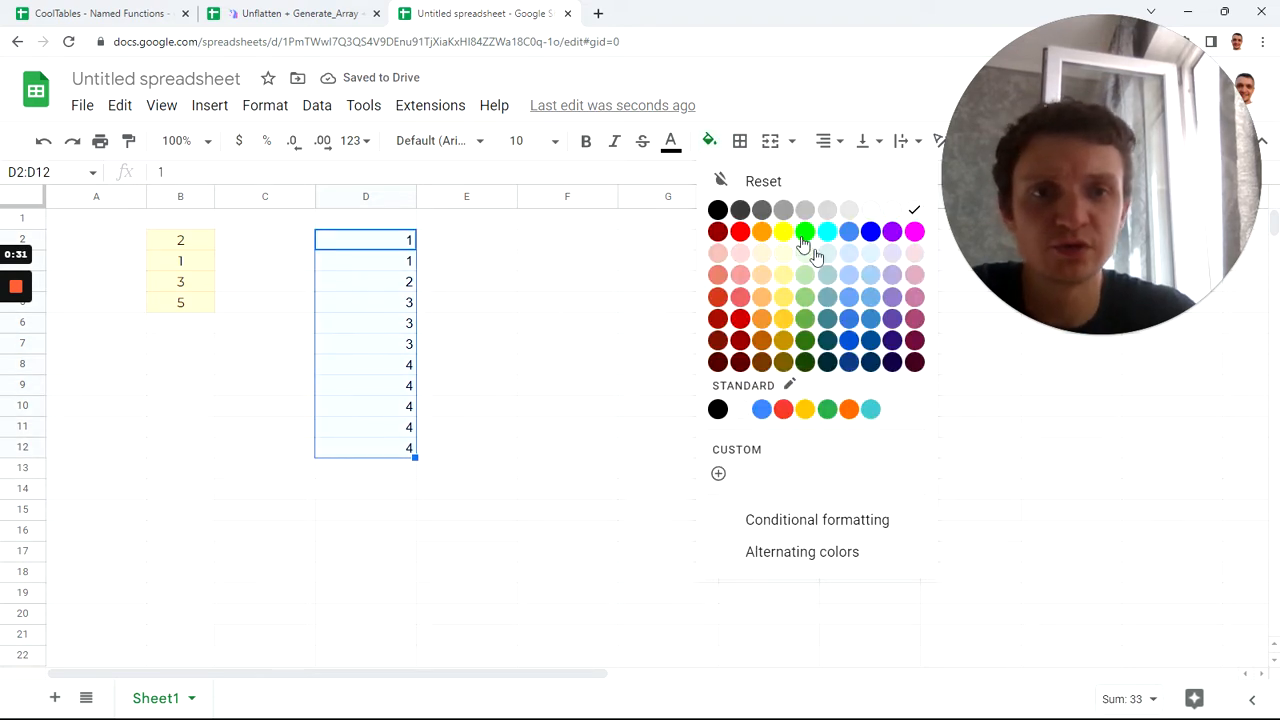
{"action": "left_click", "coordinate": [847, 256]}
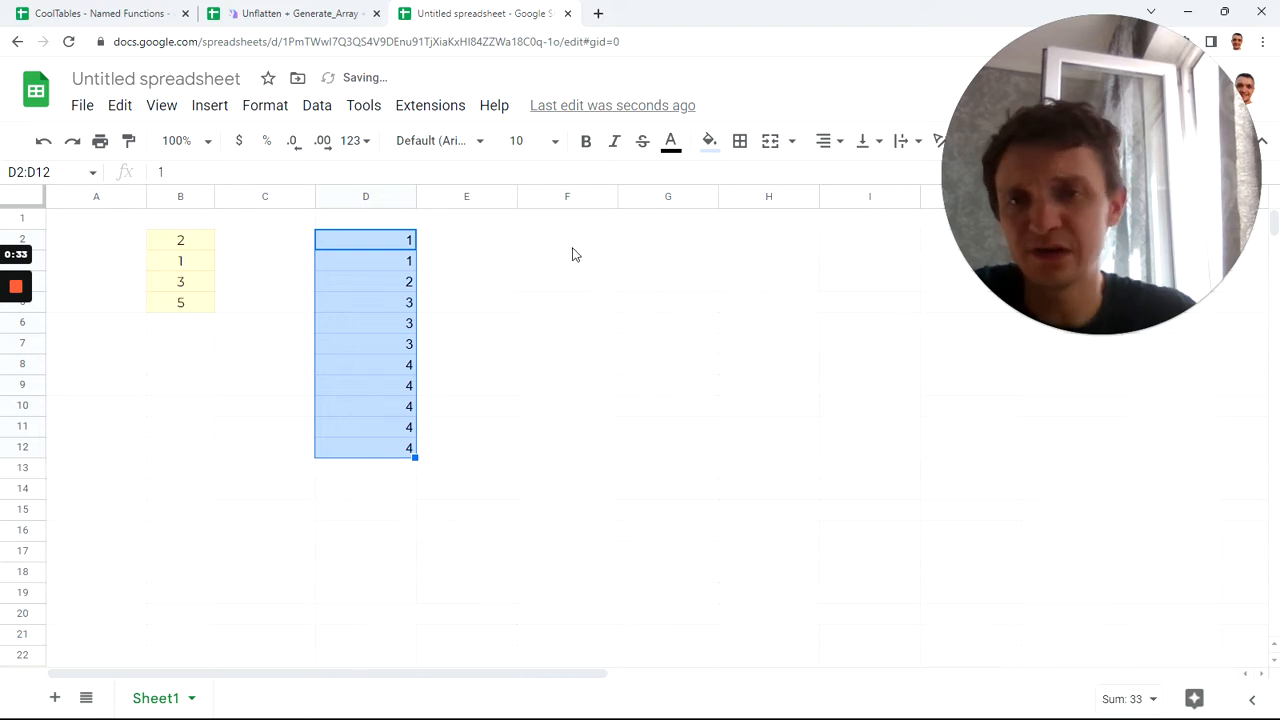
Import the named function CUMULATIVE_SUM from the Drive spreadsheet "Unflatten + Generate_Array + Sequences + Cumulative Sum"
{"action": "left_click", "coordinate": [571, 245]}
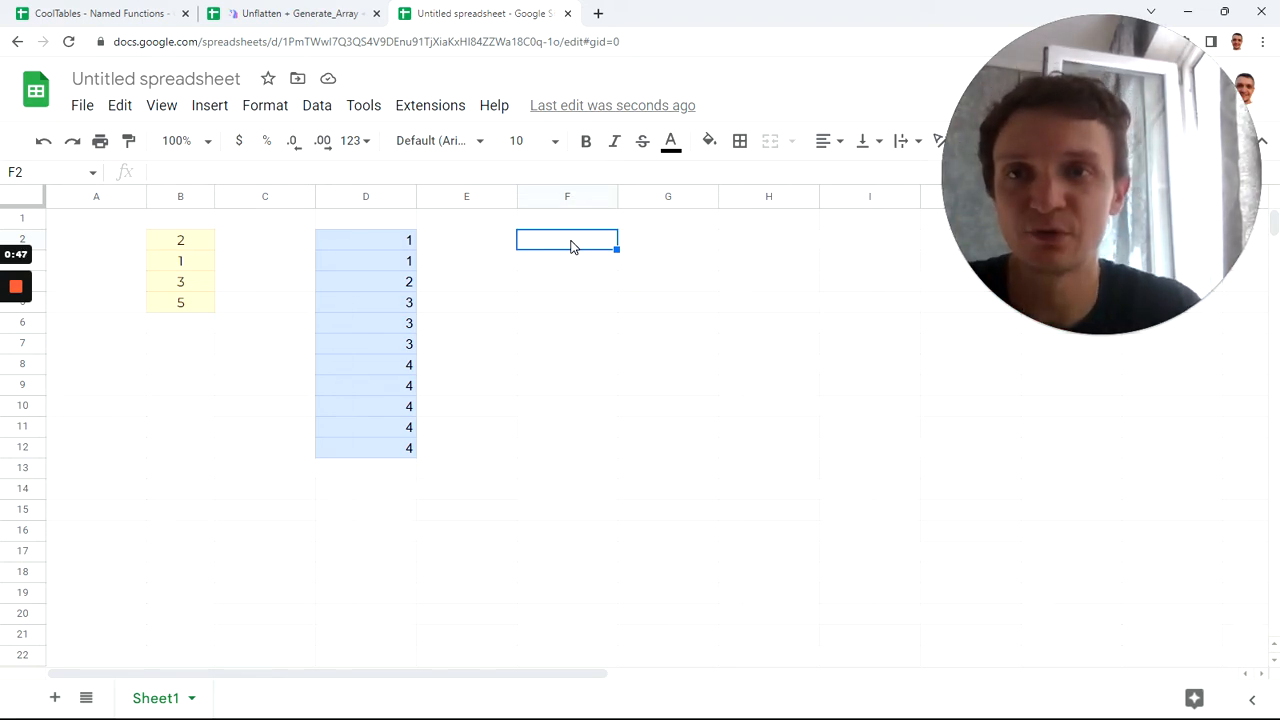
{"action": "left_click", "coordinate": [314, 110]}
{"action": "left_click", "coordinate": [420, 401]}
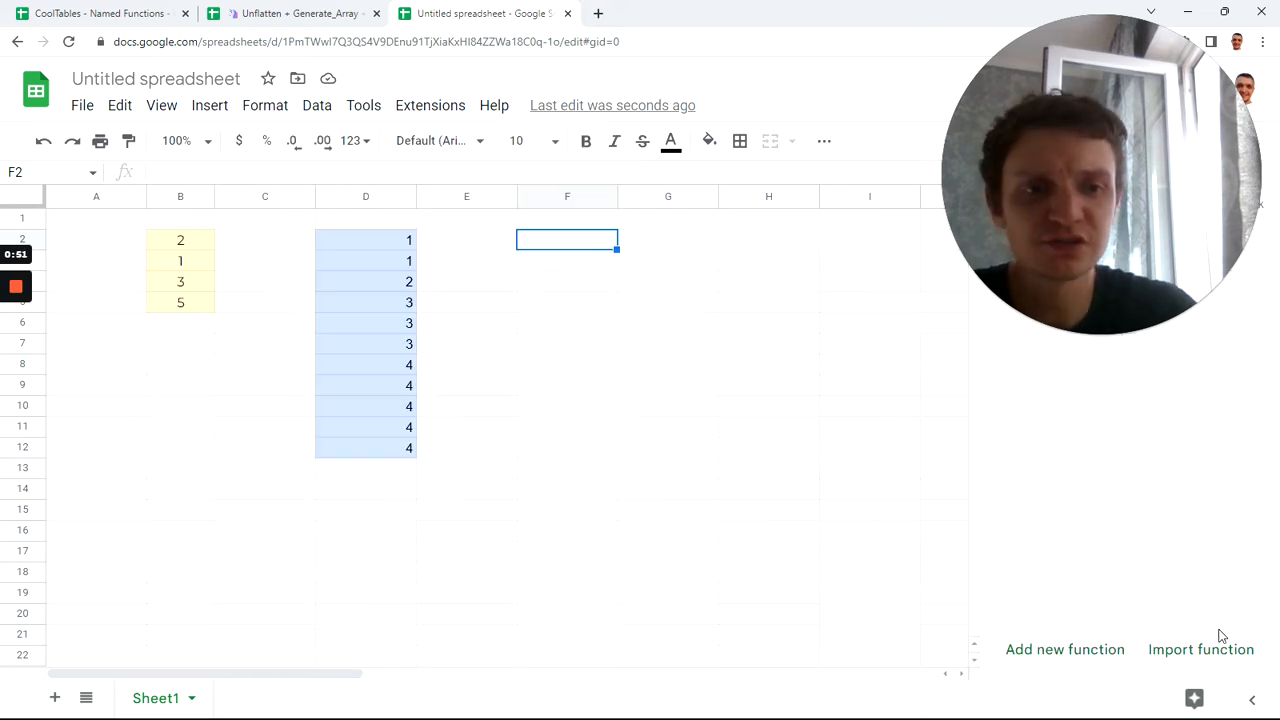
{"action": "left_click", "coordinate": [1172, 651]}
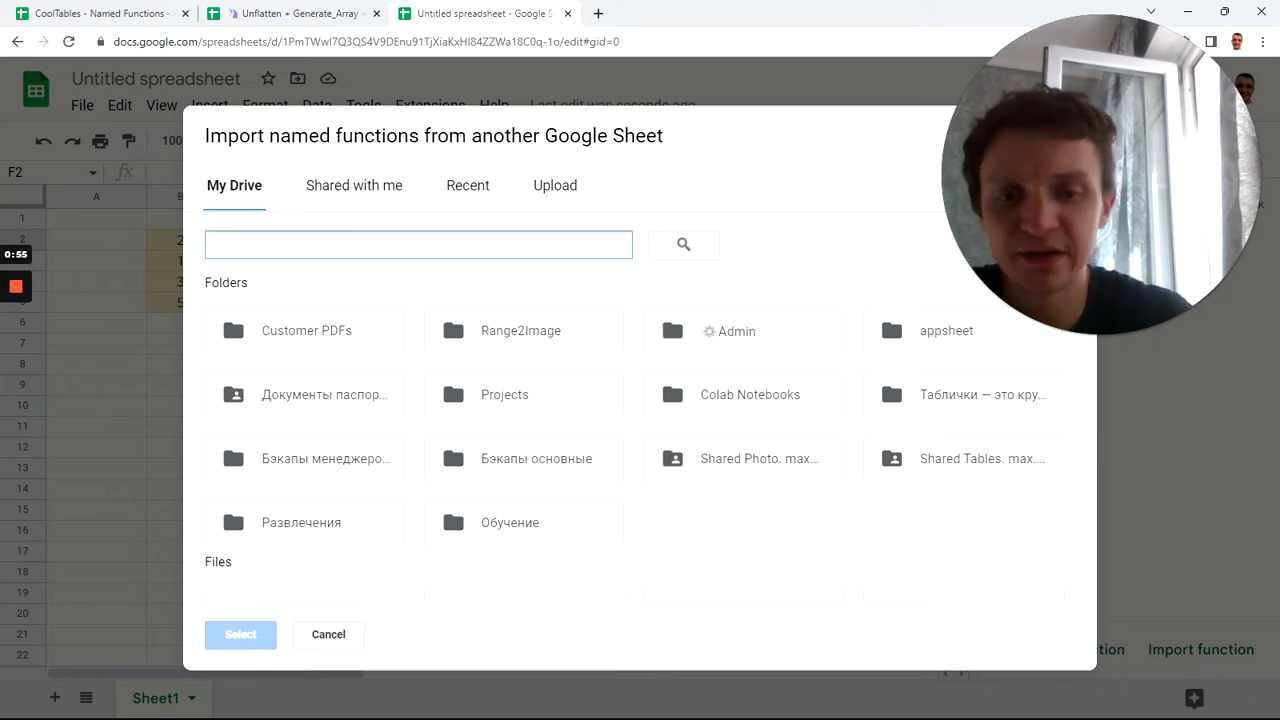
{"action": "type", "text": "Unfla"}
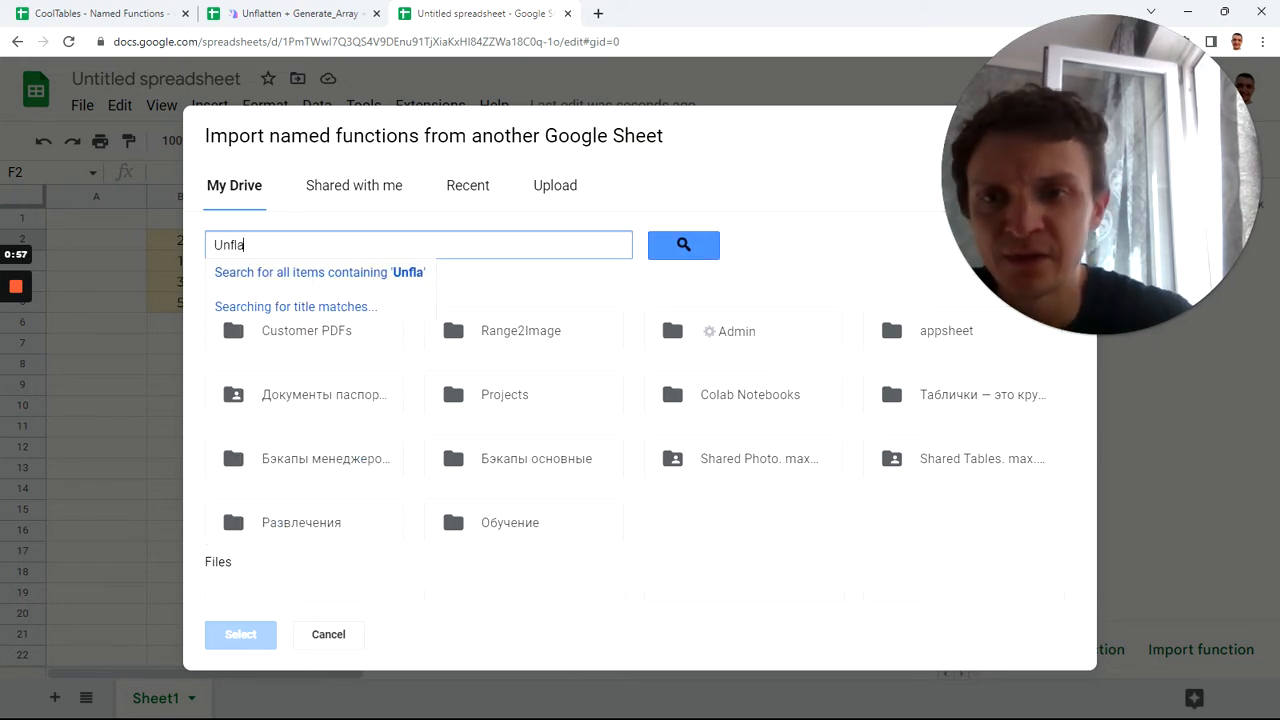
{"action": "key", "text": "BackSpace"}
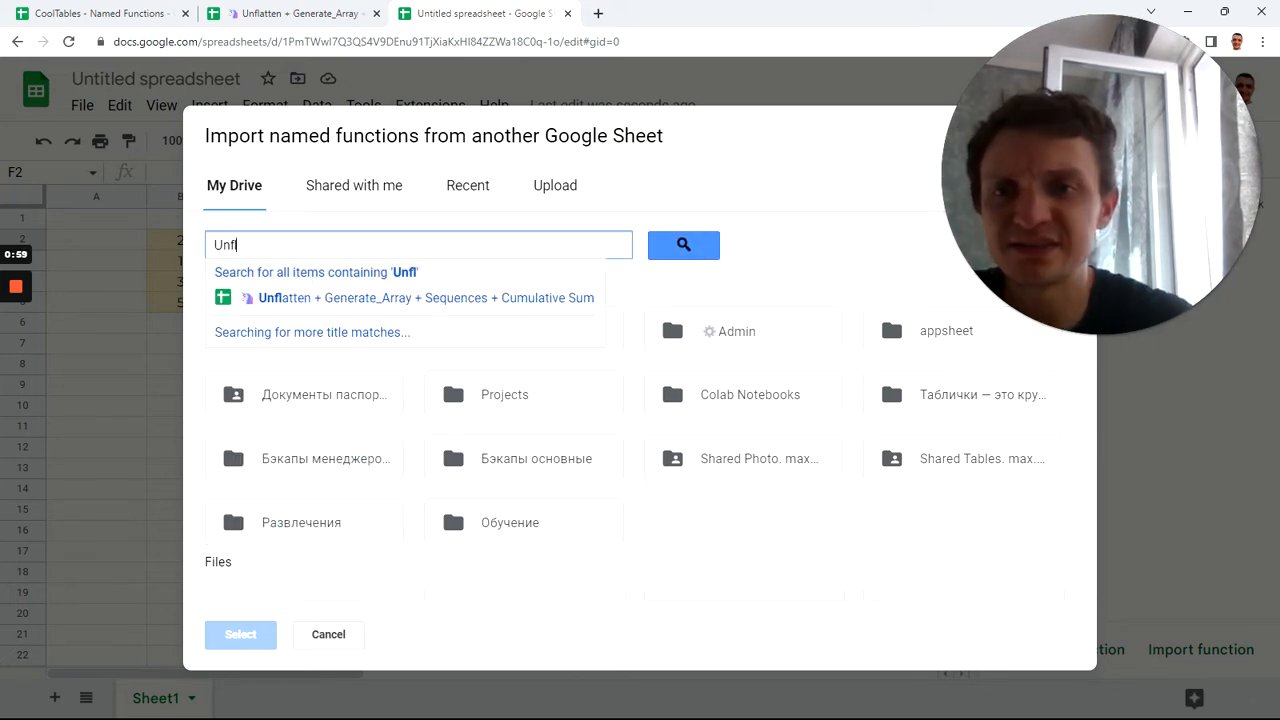
{"action": "left_click", "coordinate": [329, 297]}
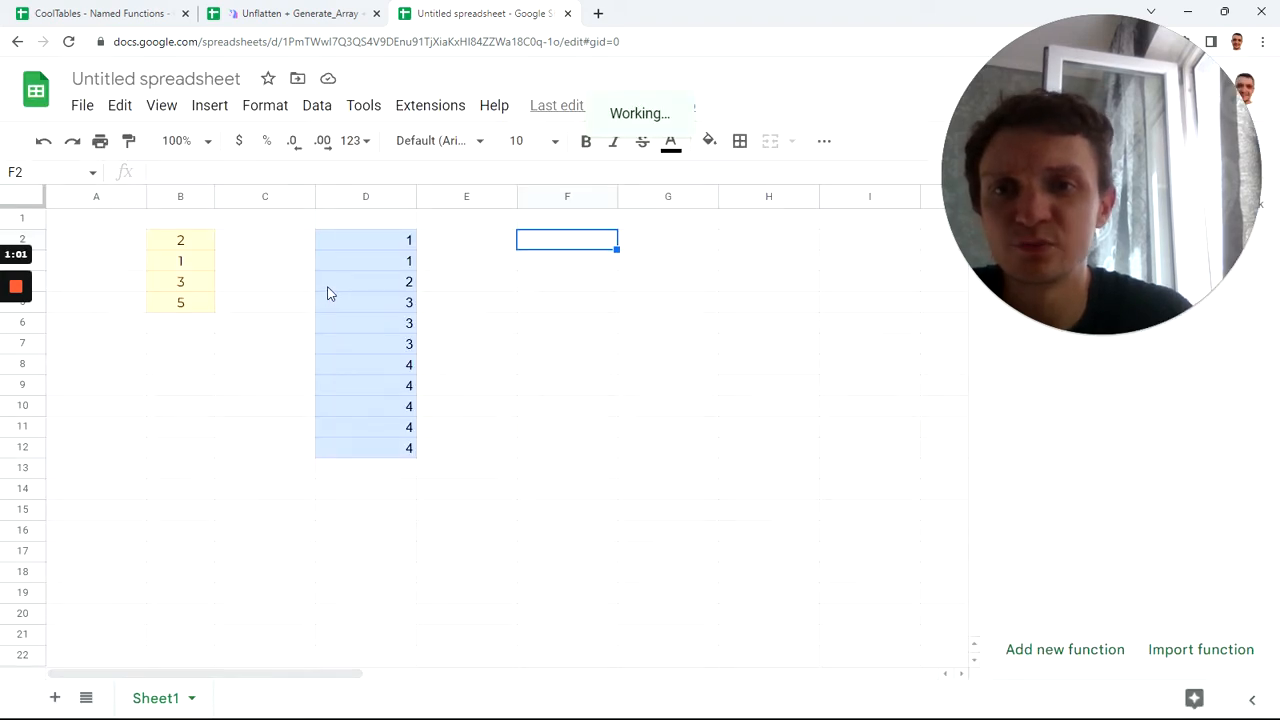
{"action": "left_click", "coordinate": [418, 294]}
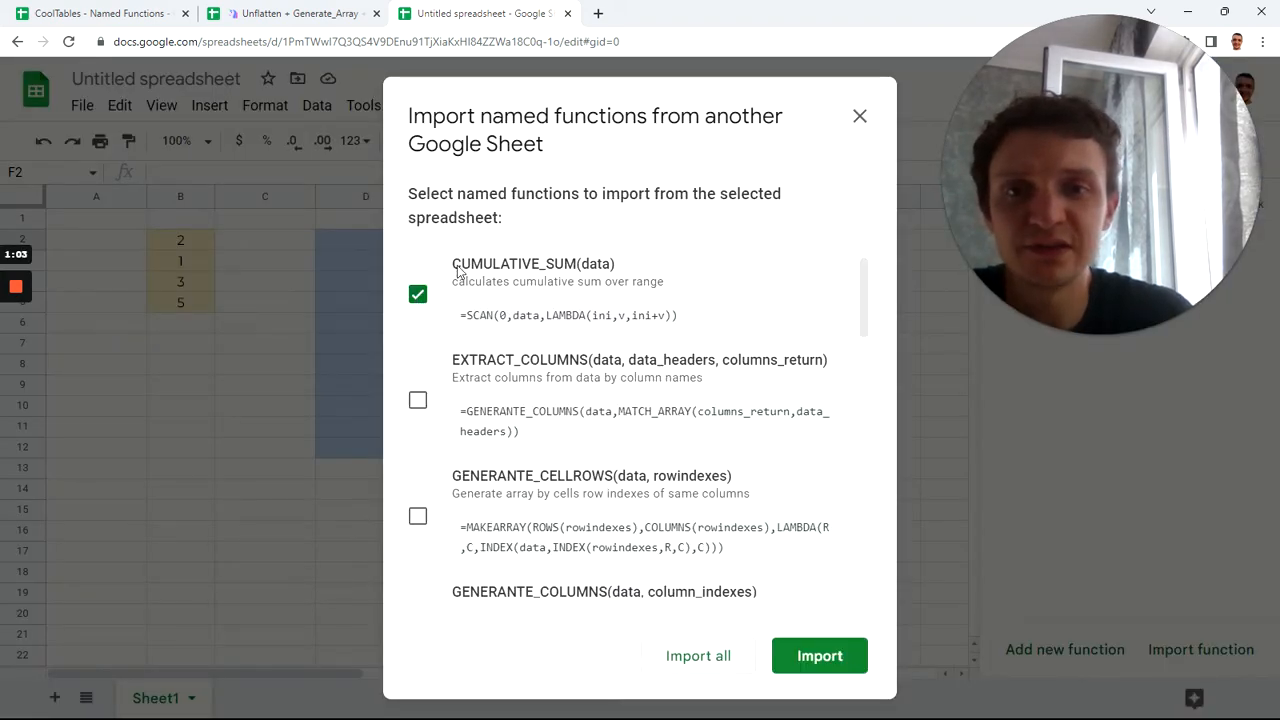
{"action": "left_click_drag", "start_coordinate": [681, 318], "coordinate": [459, 316]}
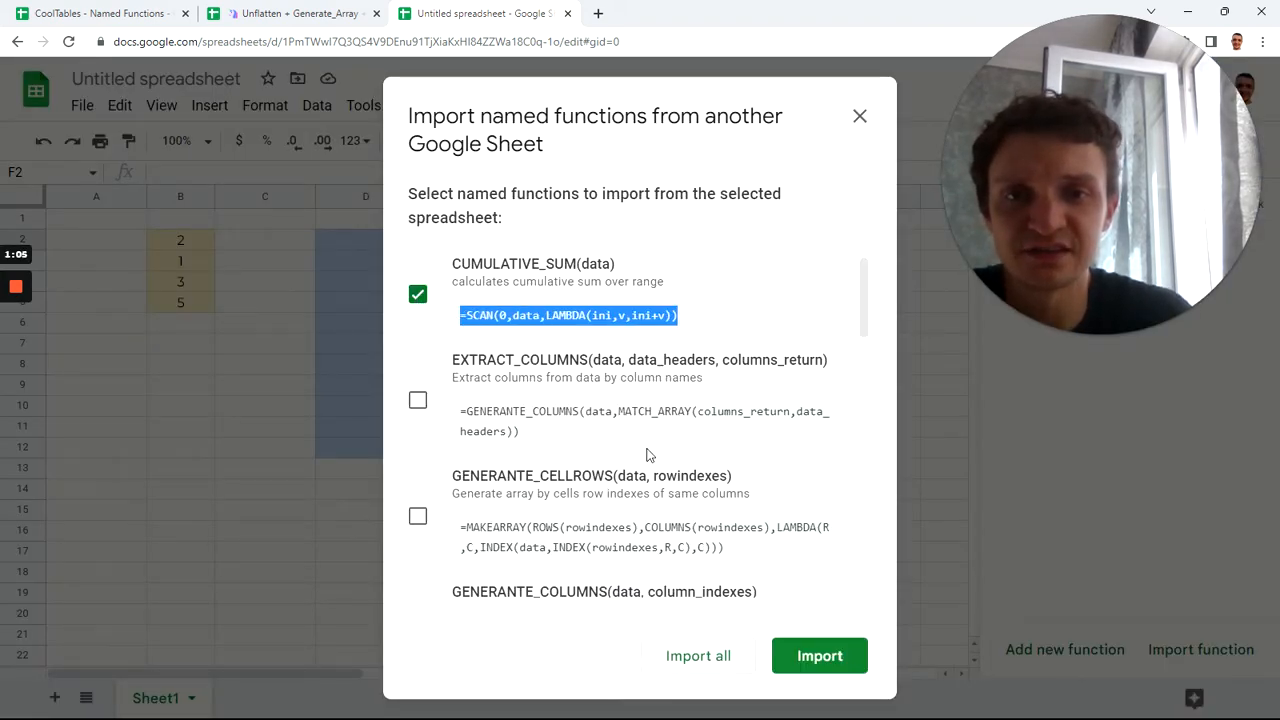
{"action": "left_click", "coordinate": [845, 655]}
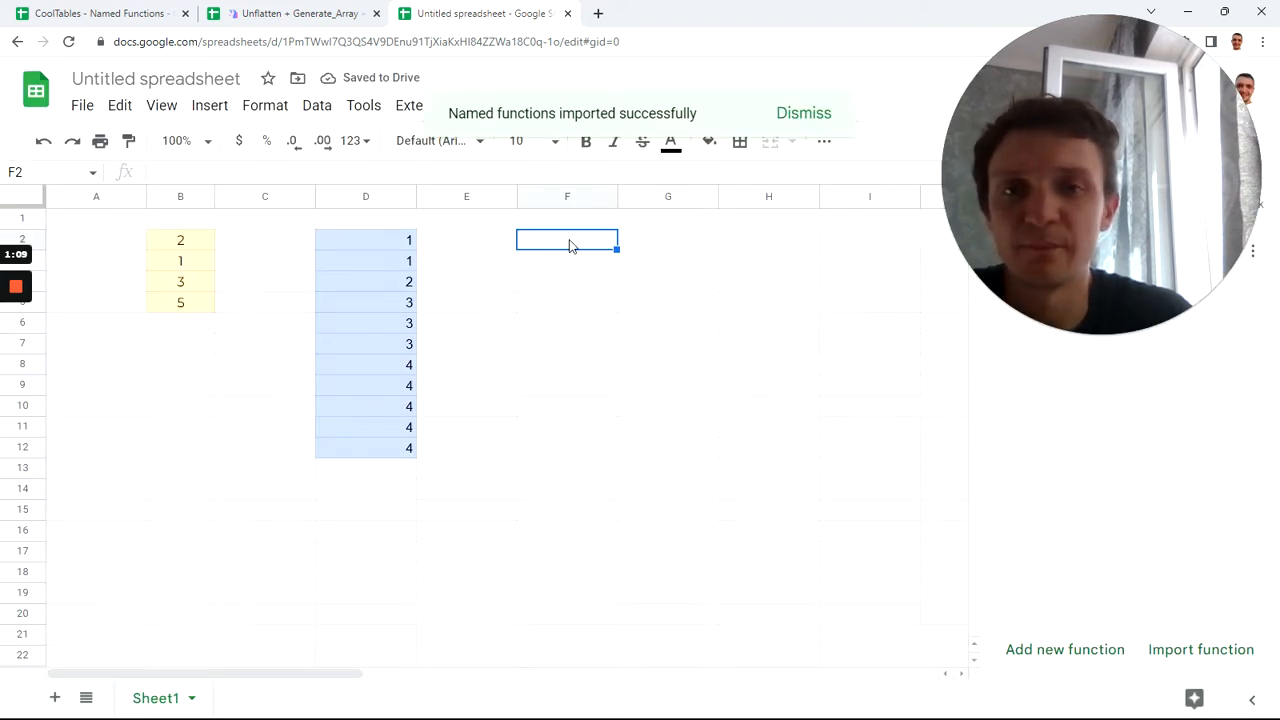
Enter the formula =CUMULATIVE_SUM(B2:B5) in cell F2
{"action": "type", "text": "=cum"}
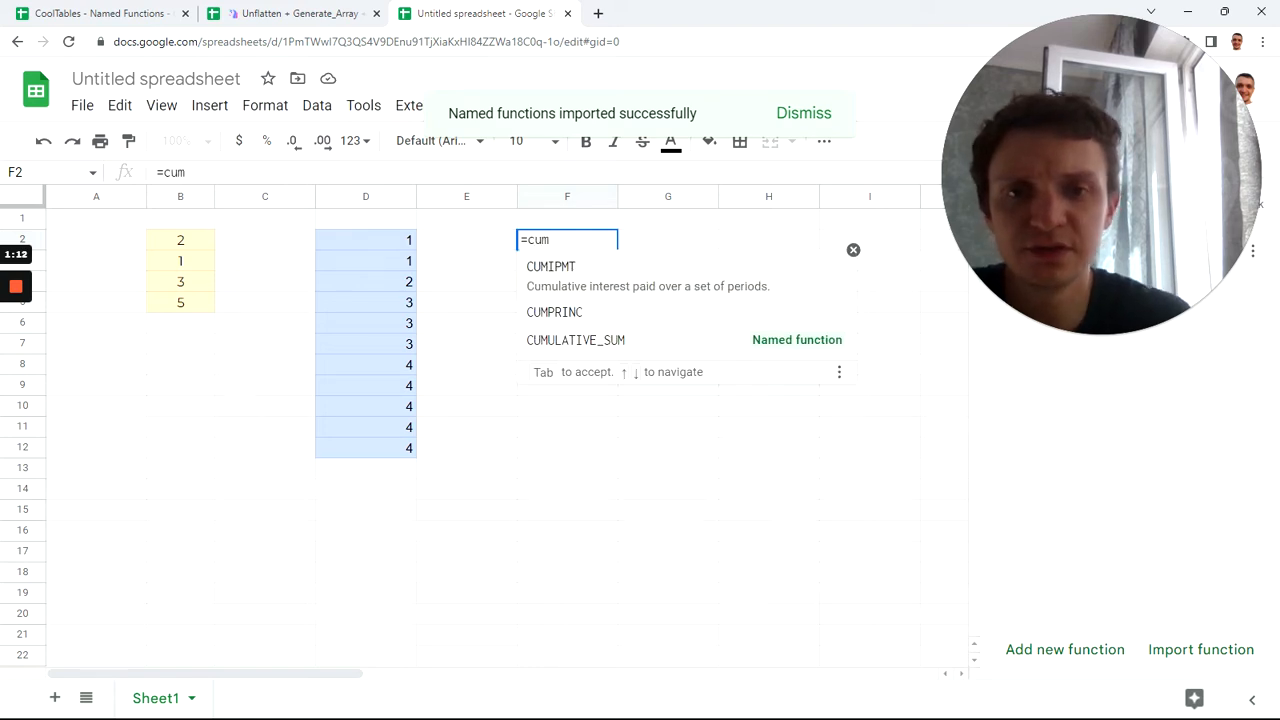
{"action": "left_click", "coordinate": [585, 340]}
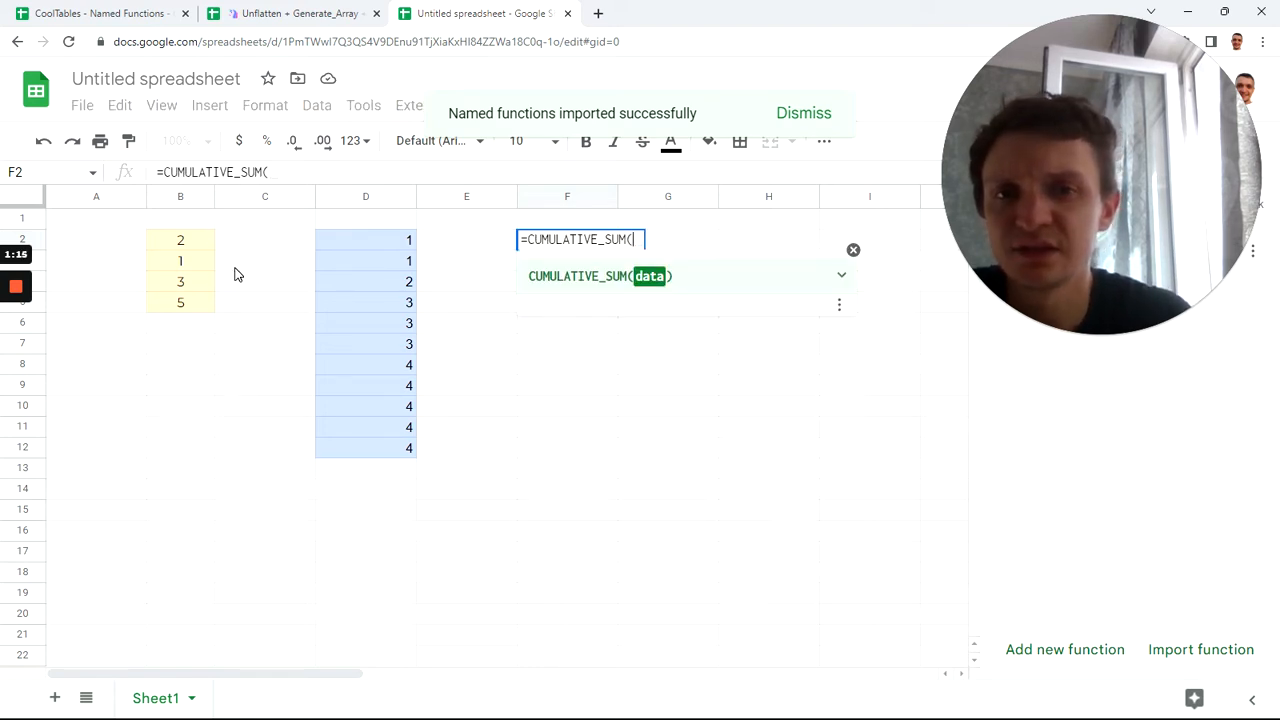
{"action": "left_click_drag", "start_coordinate": [209, 243], "coordinate": [198, 302]}
{"action": "key", "text": "Tab"}
Compare each cumulative sum in F2:F5 with the source values in B2:B5
{"action": "left_click", "coordinate": [595, 246]}
{"action": "left_click", "coordinate": [590, 268]}
{"action": "left_click", "coordinate": [588, 288]}
{"action": "left_click", "coordinate": [588, 311]}
{"action": "left_click", "coordinate": [180, 246]}
{"action": "left_click", "coordinate": [183, 264]}
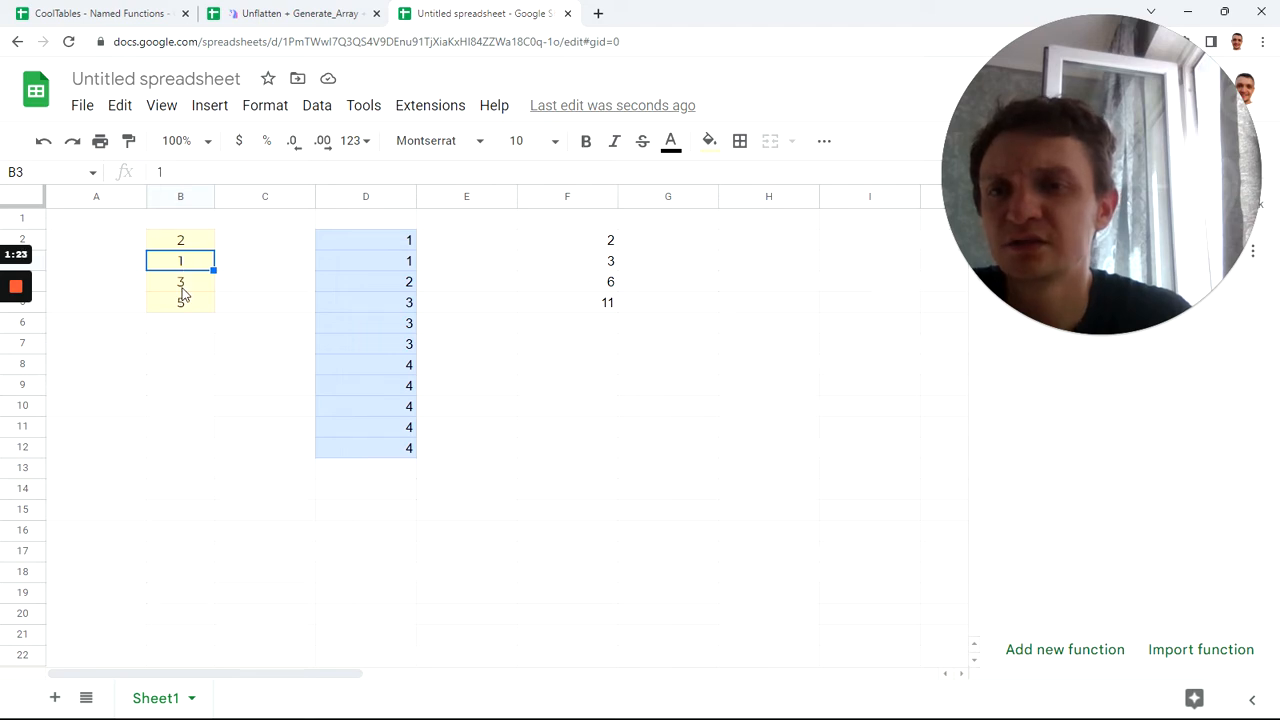
{"action": "left_click", "coordinate": [182, 285]}
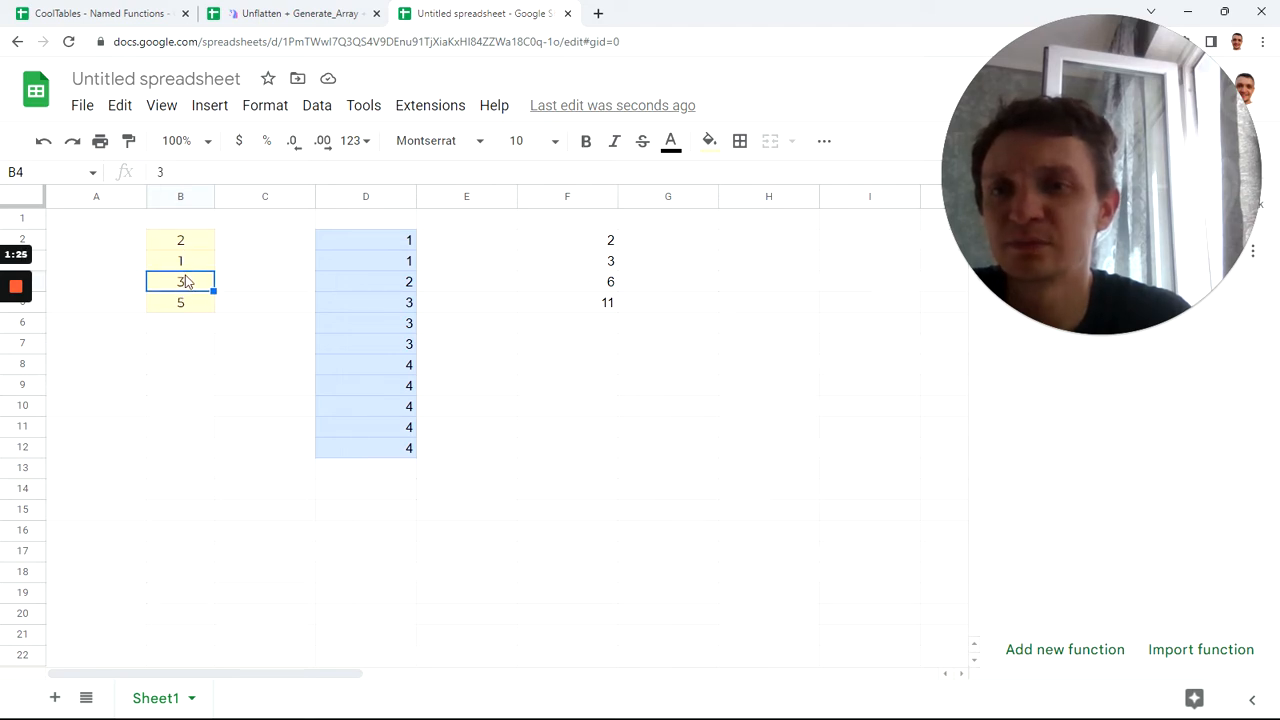
{"action": "left_click", "coordinate": [193, 304]}
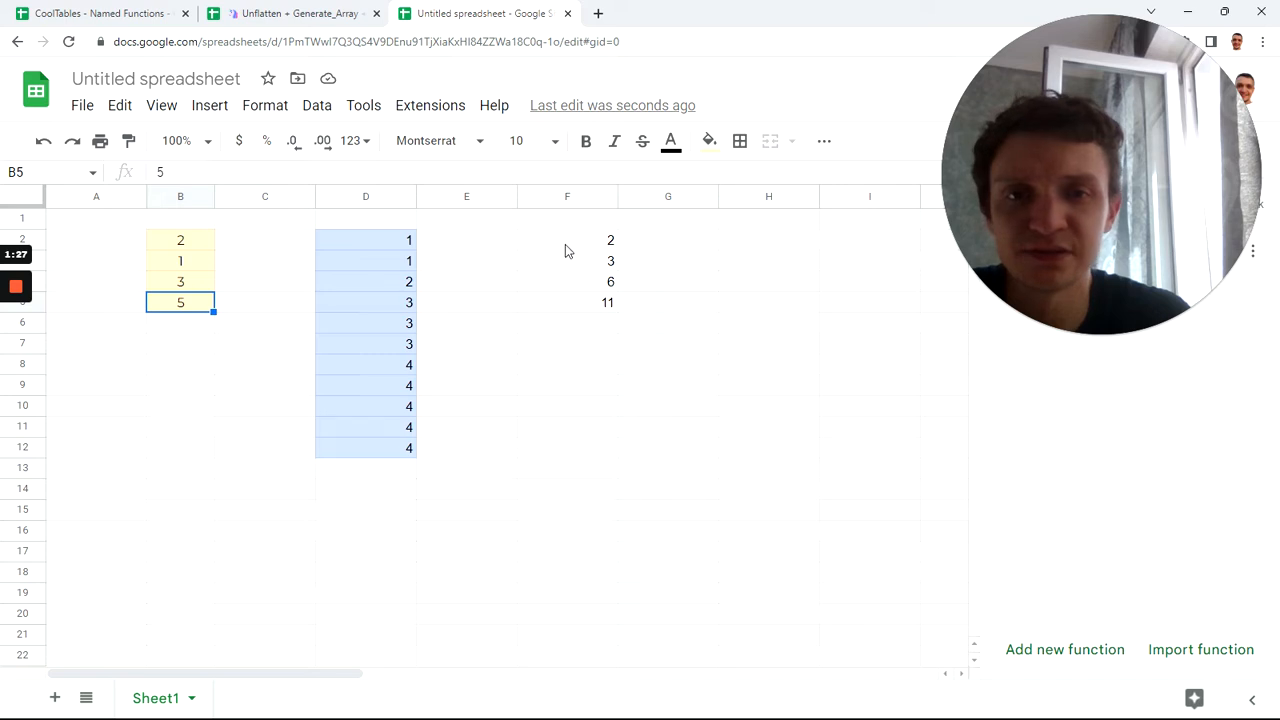
Enter the formula =SEQUENCE(SUM(B2:B5)) in cell H2
{"action": "left_click", "coordinate": [757, 244]}
{"action": "type", "text": "=SEQ"}
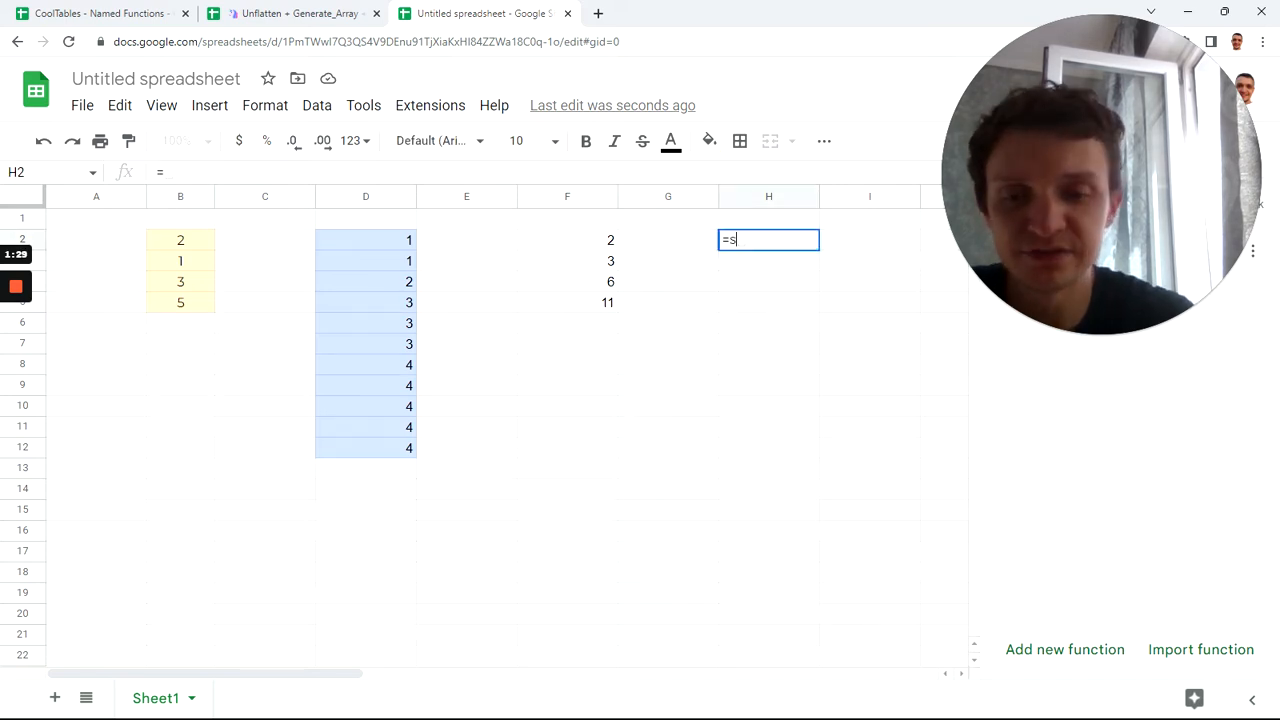
{"action": "key", "text": "Tab"}
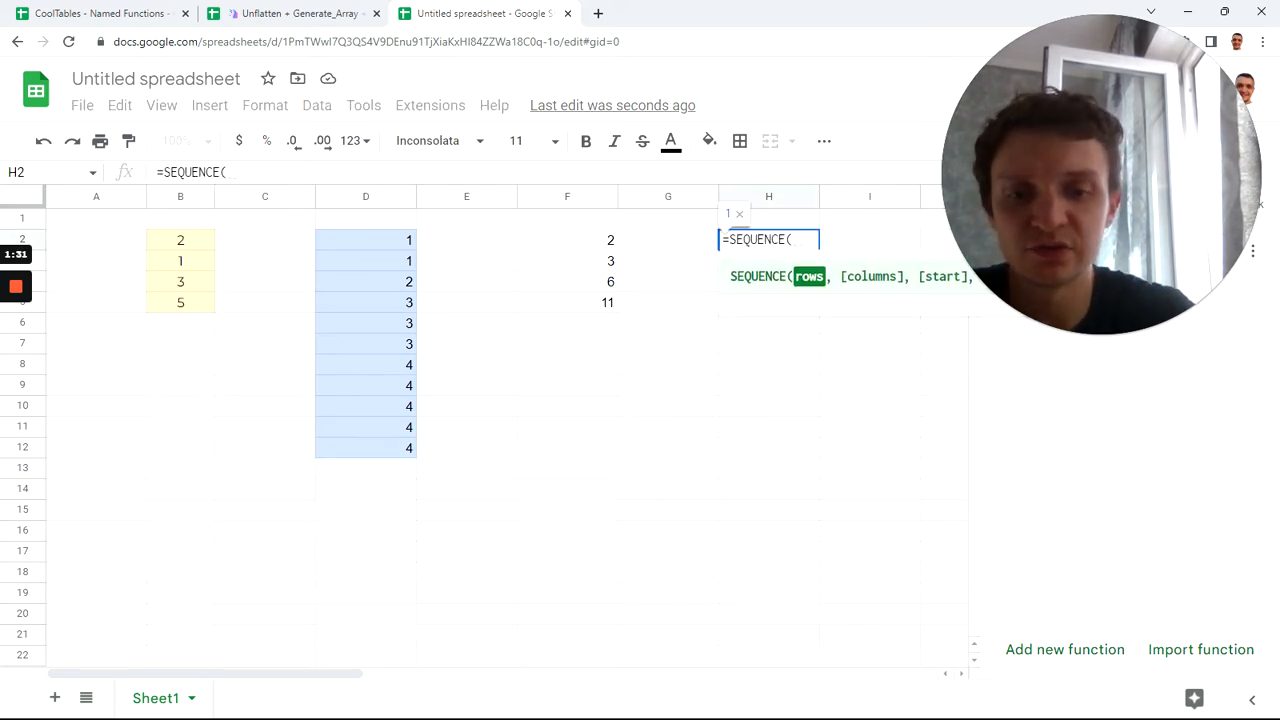
{"action": "type", "text": "sum"}
{"action": "key", "text": "Tab"}
{"action": "left_click_drag", "start_coordinate": [205, 244], "coordinate": [194, 300]}
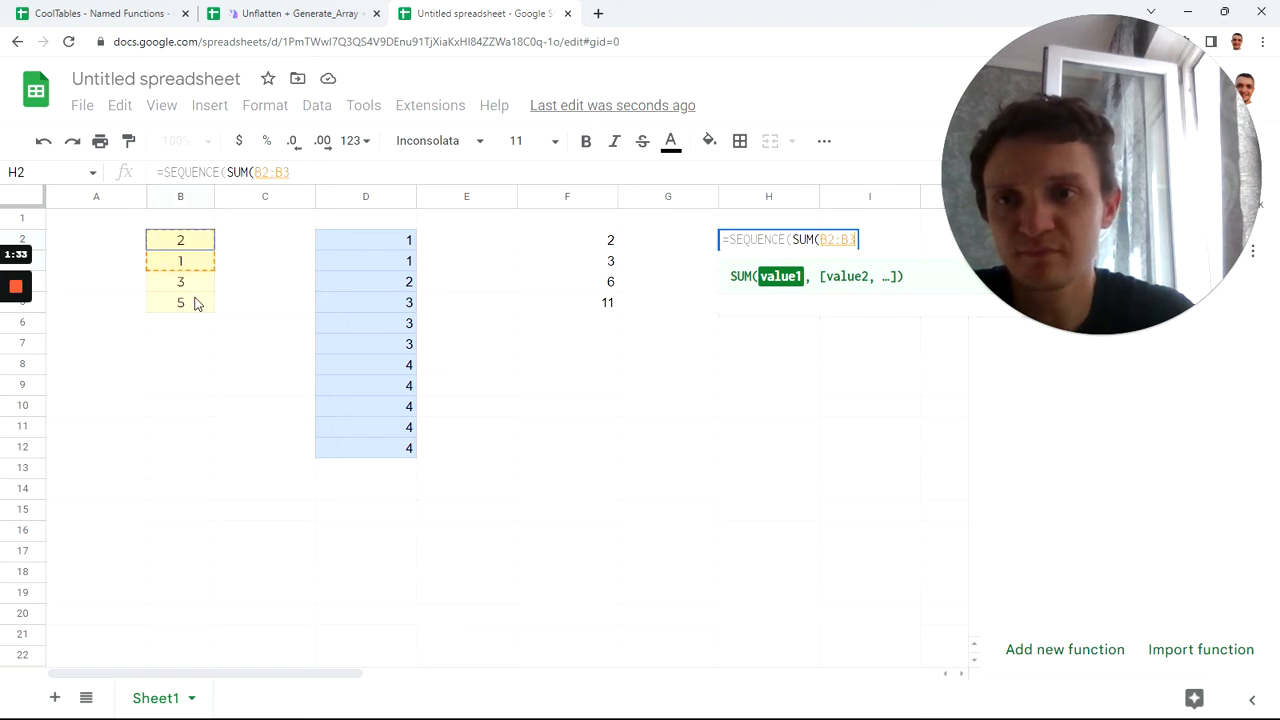
{"action": "key", "text": "Tab"}
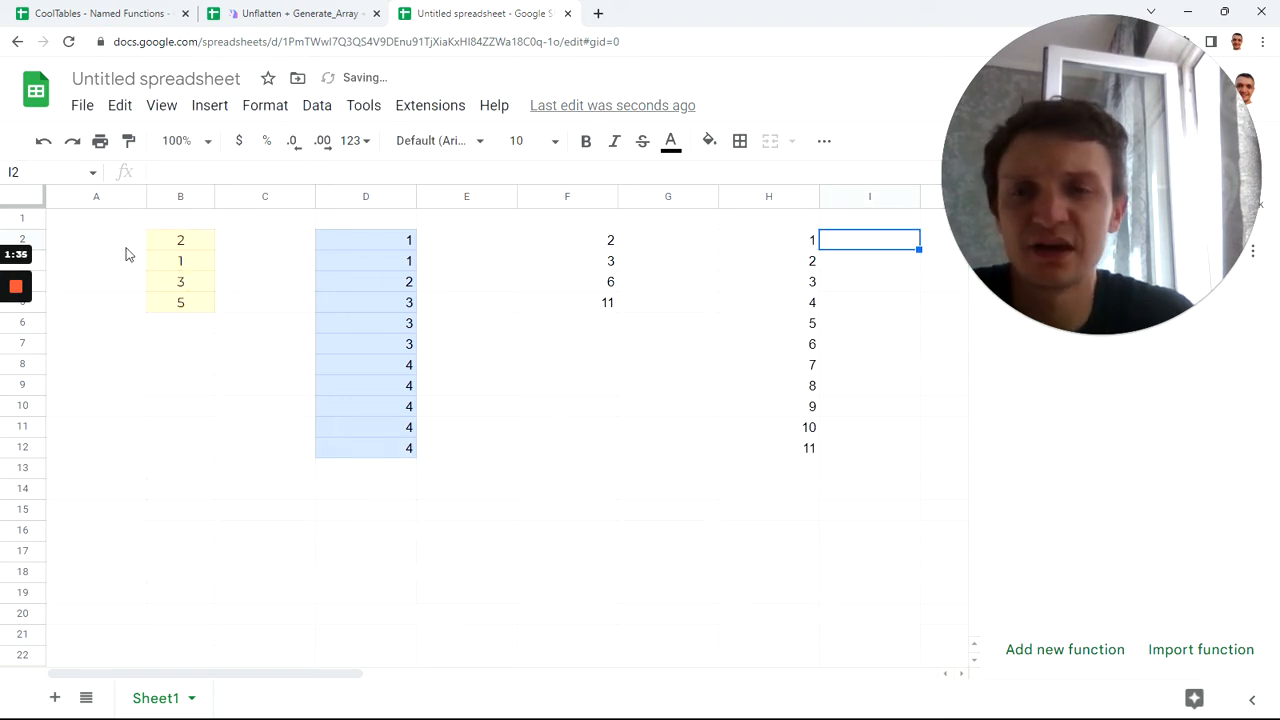
Review the value ranges in columns B, D, F and H, and narrow columns A through H to one equal width
{"action": "left_click_drag", "start_coordinate": [180, 248], "coordinate": [180, 306]}
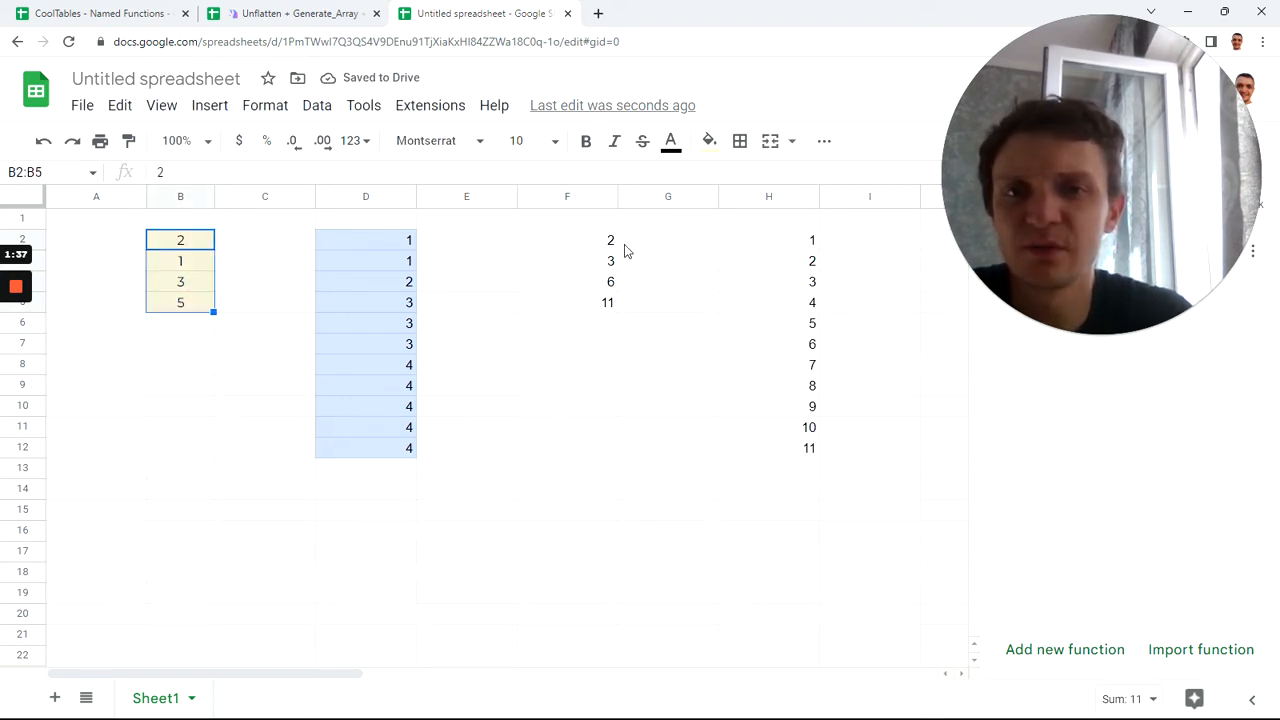
{"action": "left_click_drag", "start_coordinate": [388, 248], "coordinate": [380, 457]}
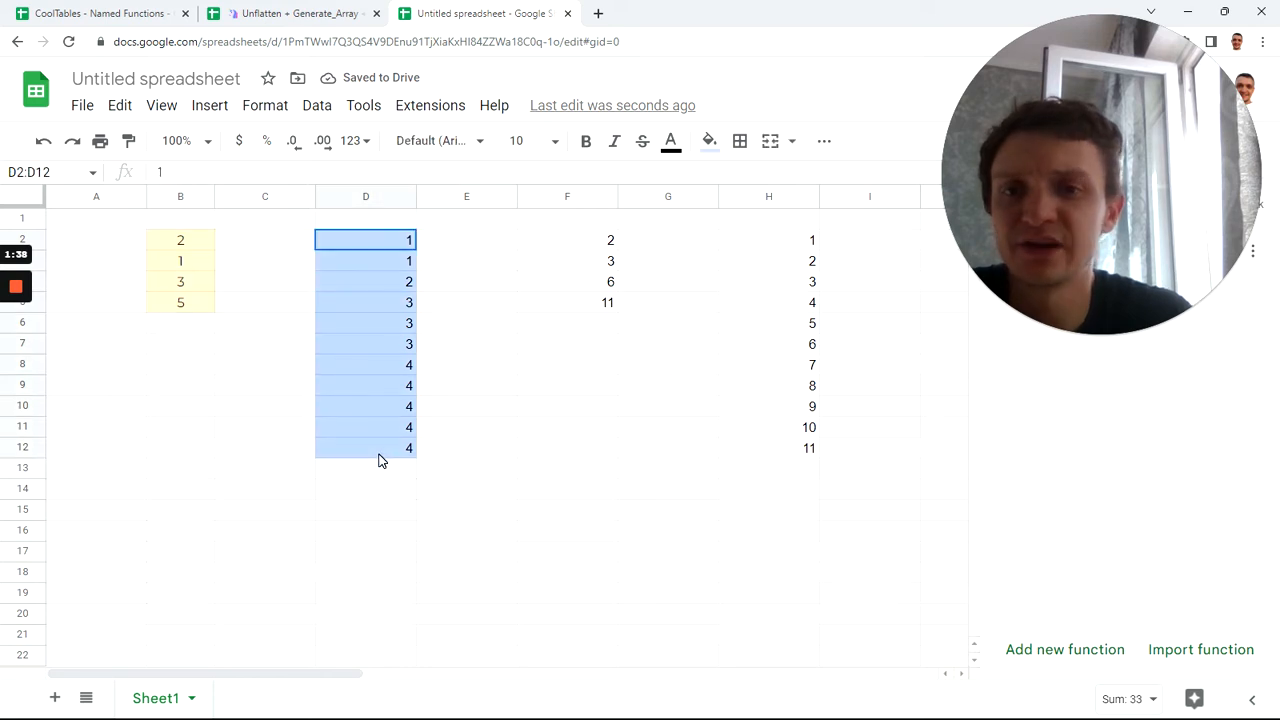
{"action": "left_click_drag", "start_coordinate": [580, 246], "coordinate": [585, 304]}
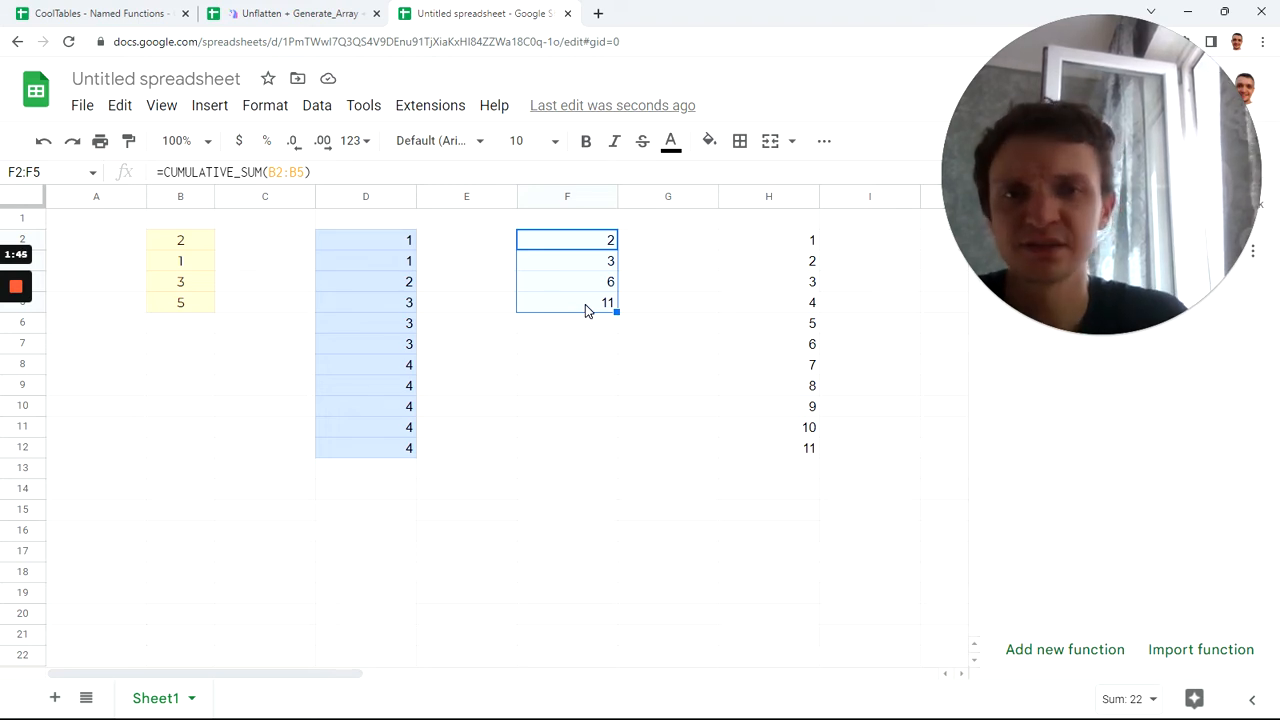
{"action": "left_click", "coordinate": [786, 246]}
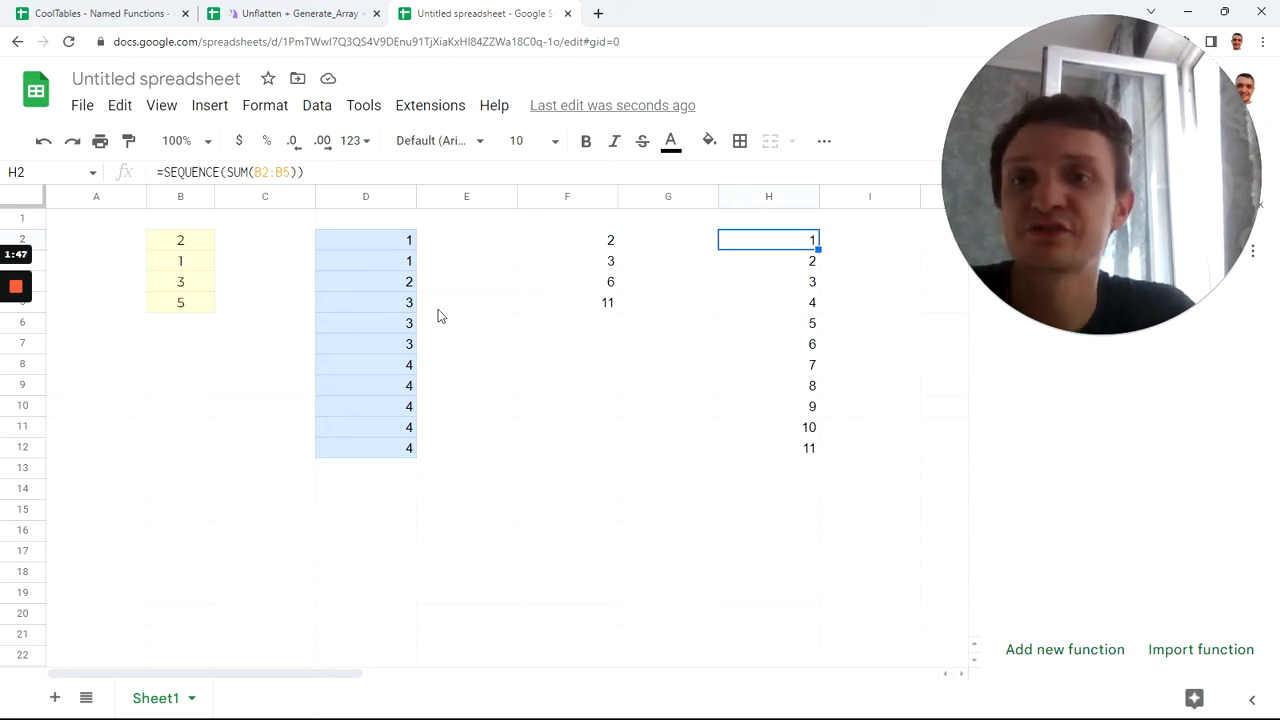
{"action": "left_click_drag", "start_coordinate": [743, 246], "coordinate": [757, 445]}
{"action": "left_click_drag", "start_coordinate": [776, 197], "coordinate": [86, 198]}
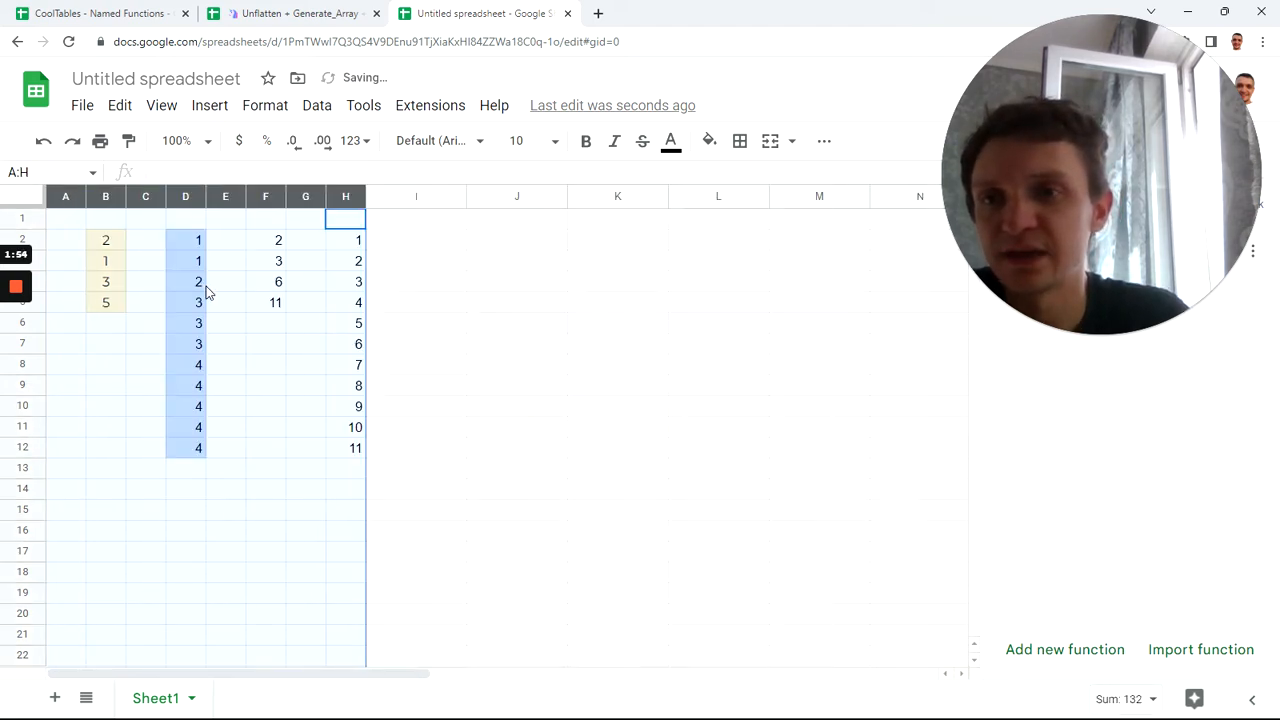
Enter the formula =SCAN(1,H2:H12,LAMBDA(ini,v,ini)) in cell J2
{"action": "left_click", "coordinate": [484, 251]}
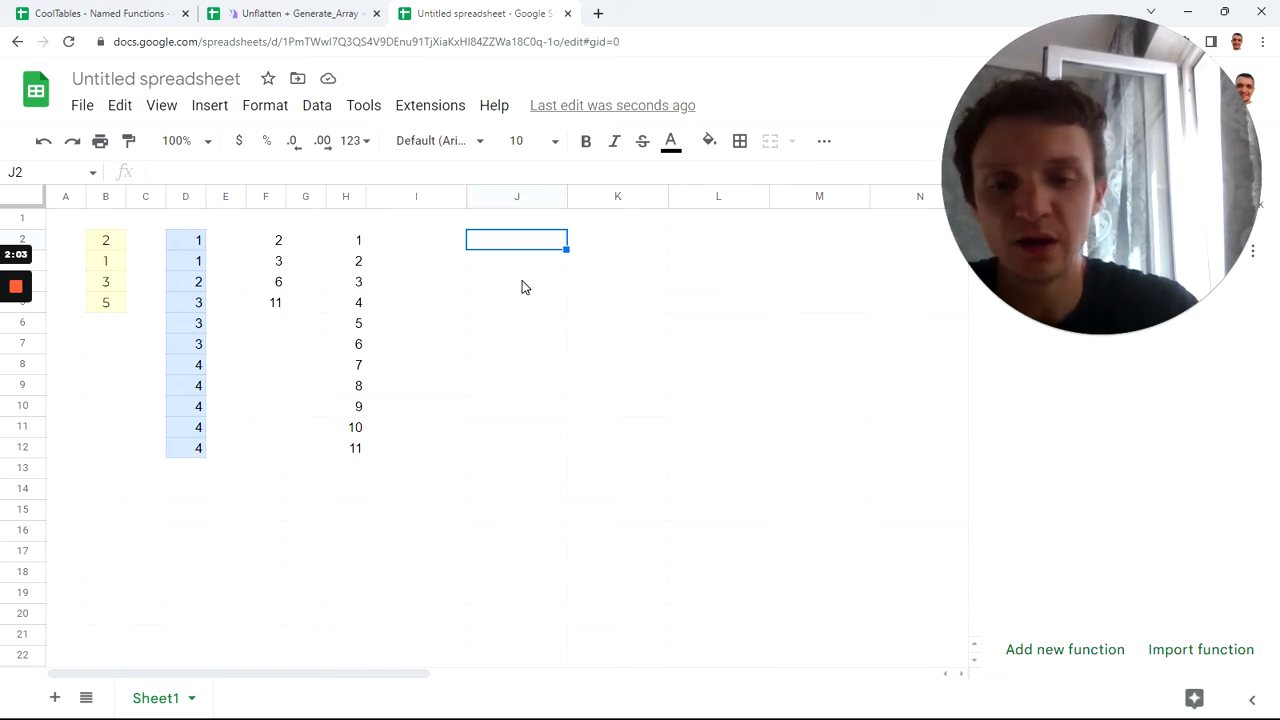
{"action": "type", "text": "=SCAN("}
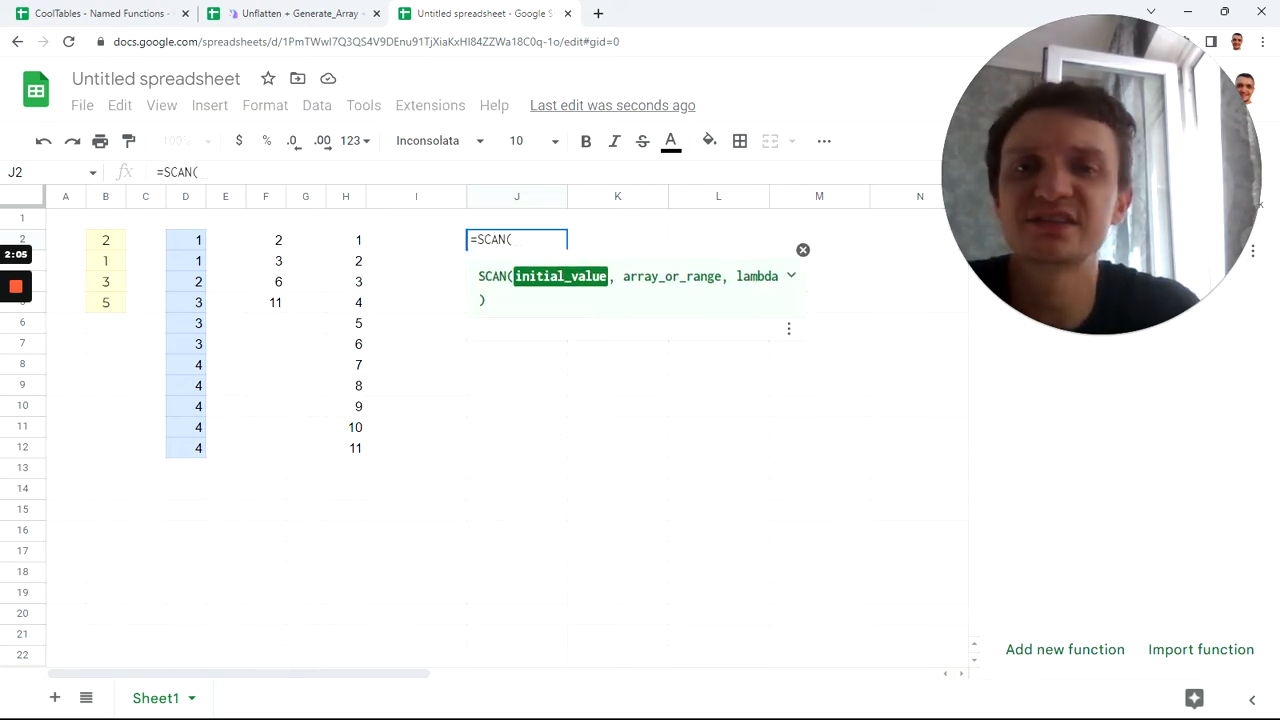
{"action": "type", "text": "1"}
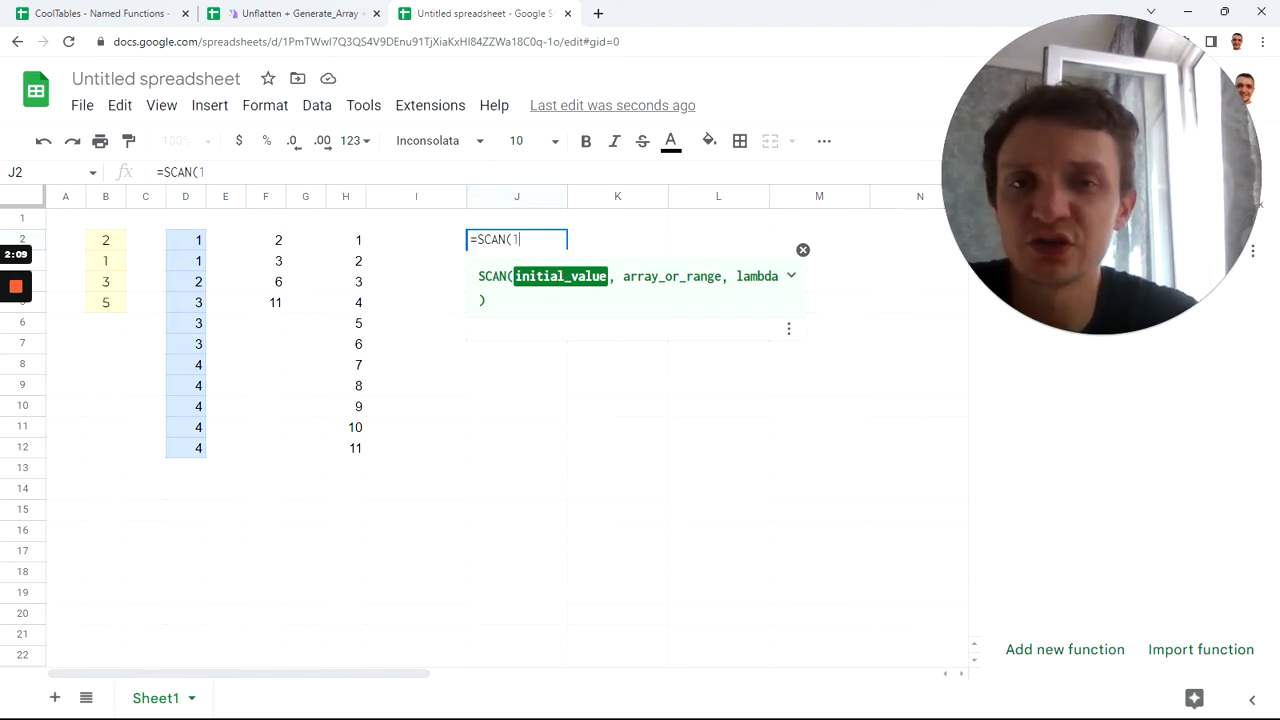
{"action": "type", "text": ","}
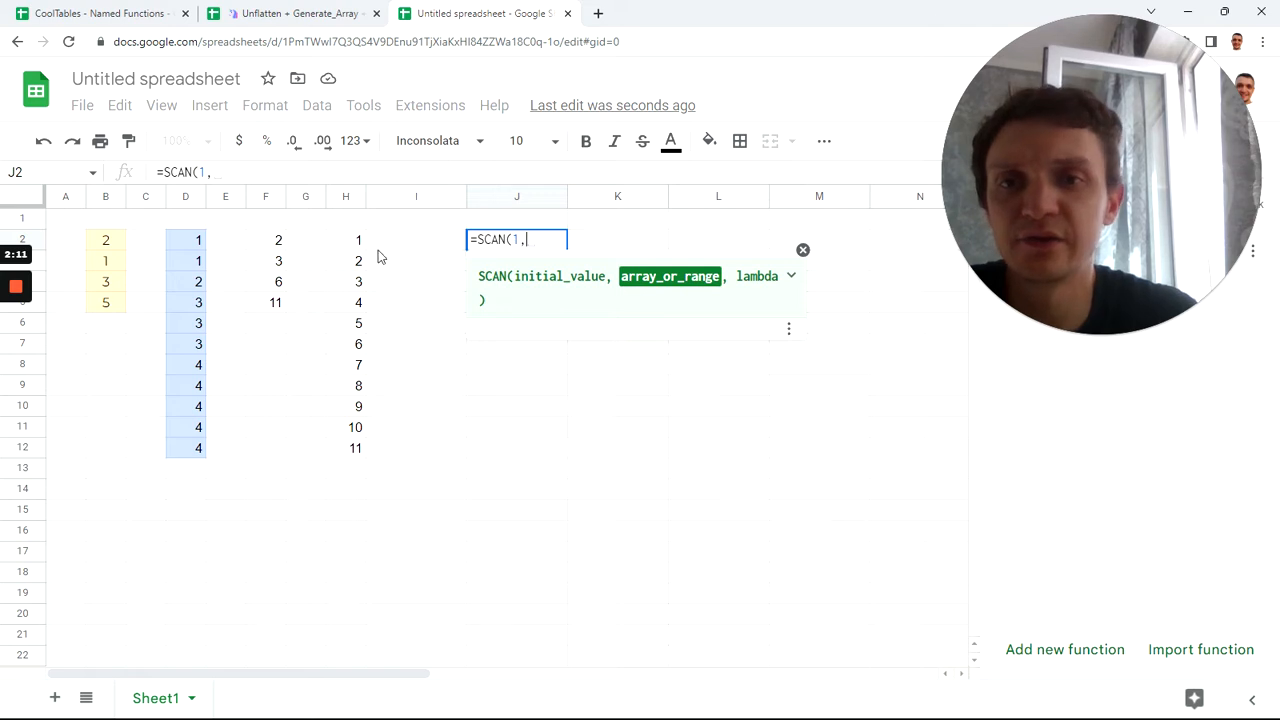
{"action": "left_click_drag", "start_coordinate": [345, 240], "coordinate": [337, 449]}
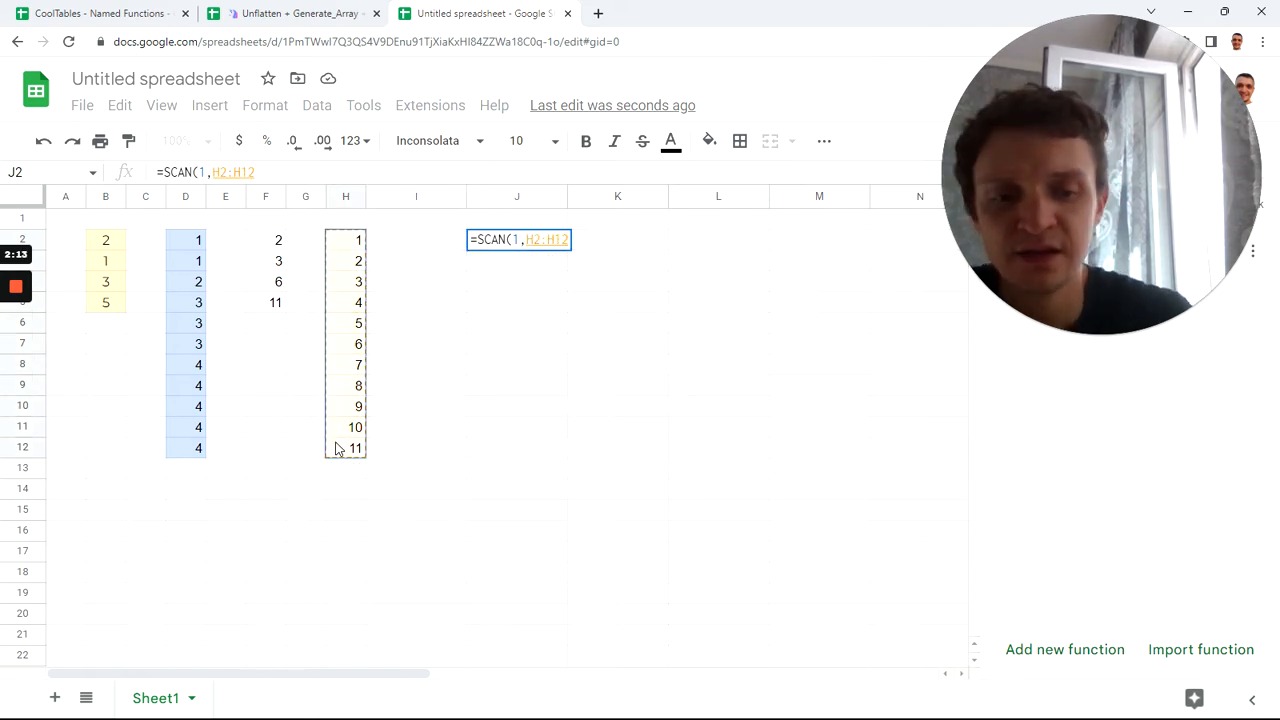
{"action": "type", "text": ",LAMBDA("}
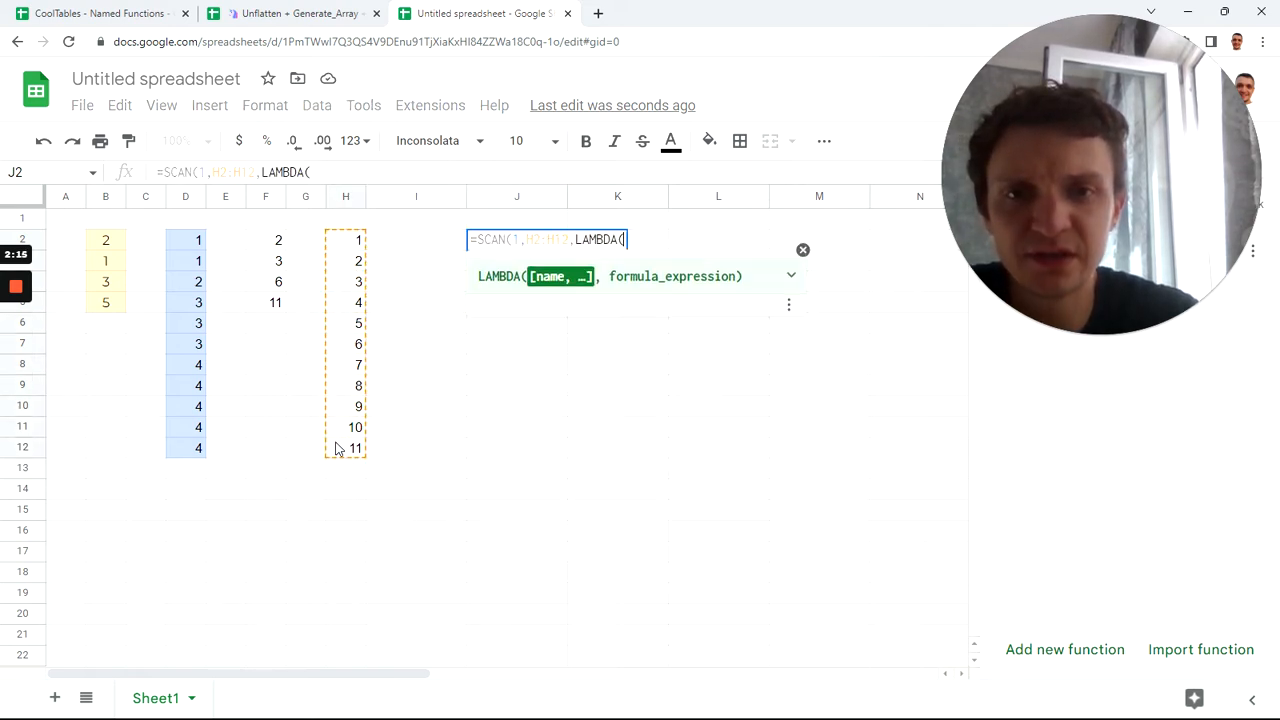
{"action": "type", "text": "ini,"}
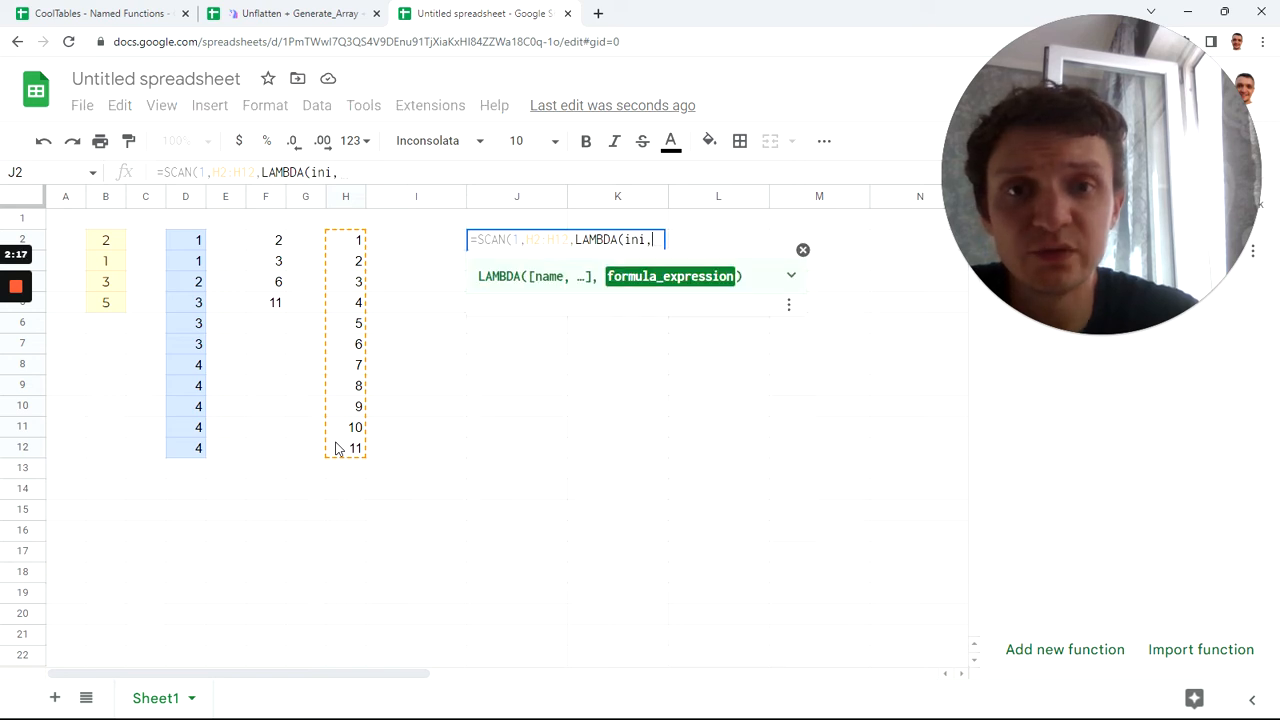
{"action": "type", "text": "v,"}
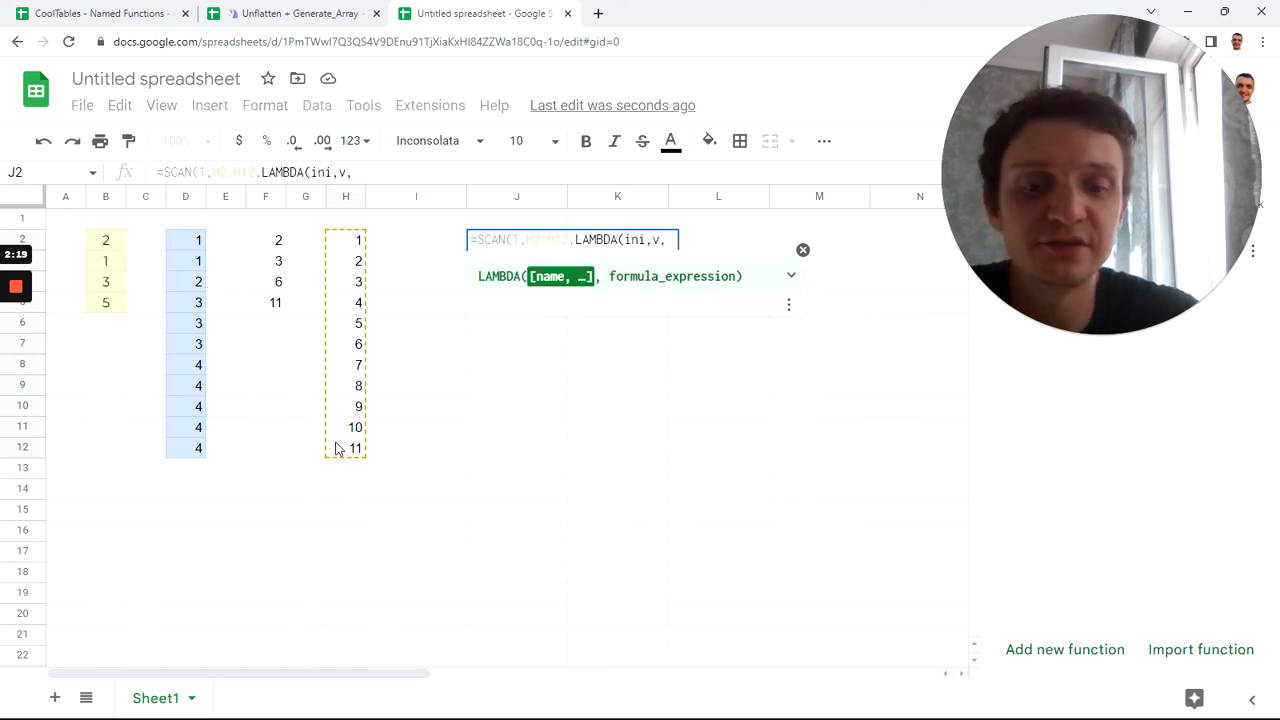
{"action": "type", "text": "ini"}
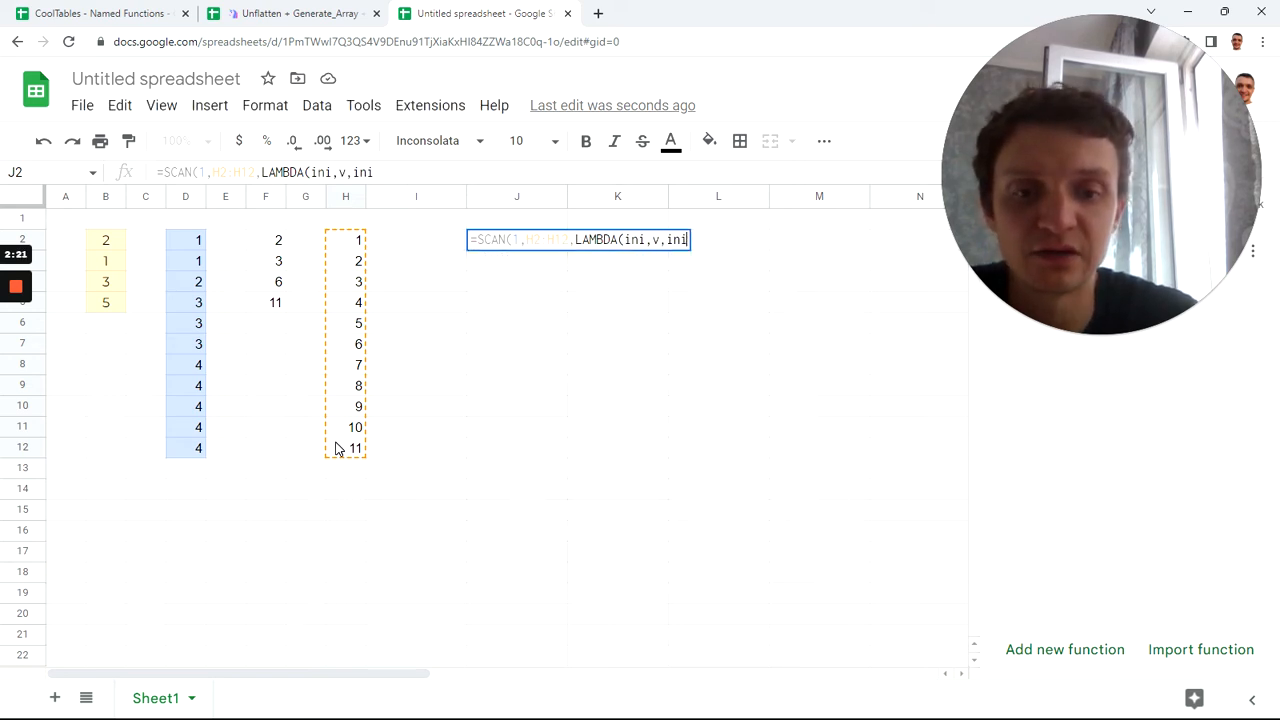
{"action": "type", "text": "))"}
{"action": "key", "text": "Return"}
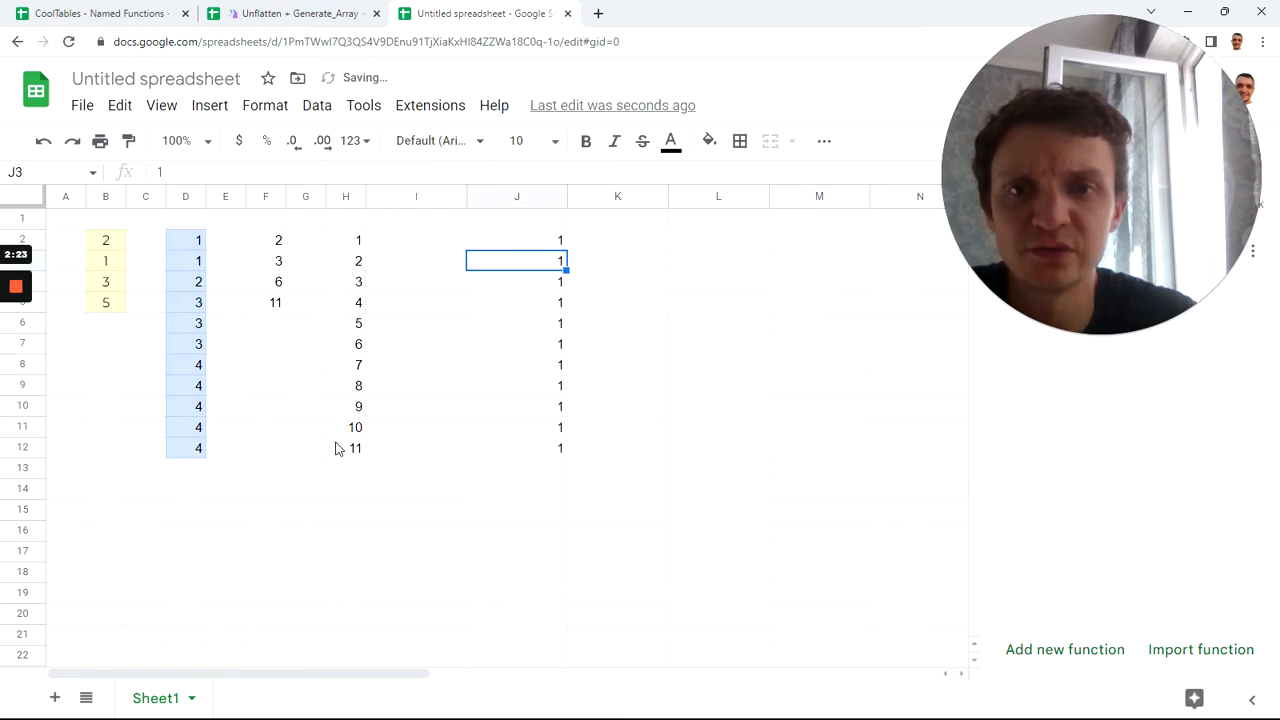
Change the LAMBDA expression in J2's SCAN formula to ini+v
{"action": "key", "text": "Up"}
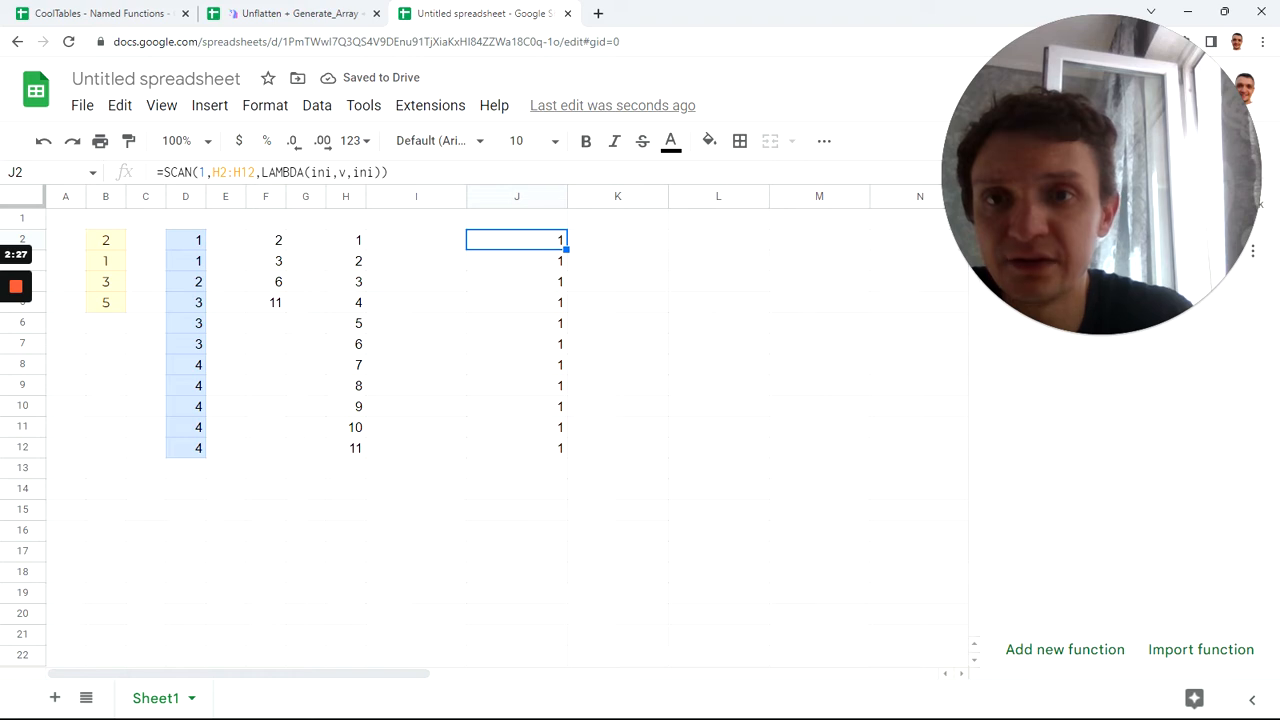
{"action": "left_click", "coordinate": [374, 172]}
{"action": "type", "text": "+v"}
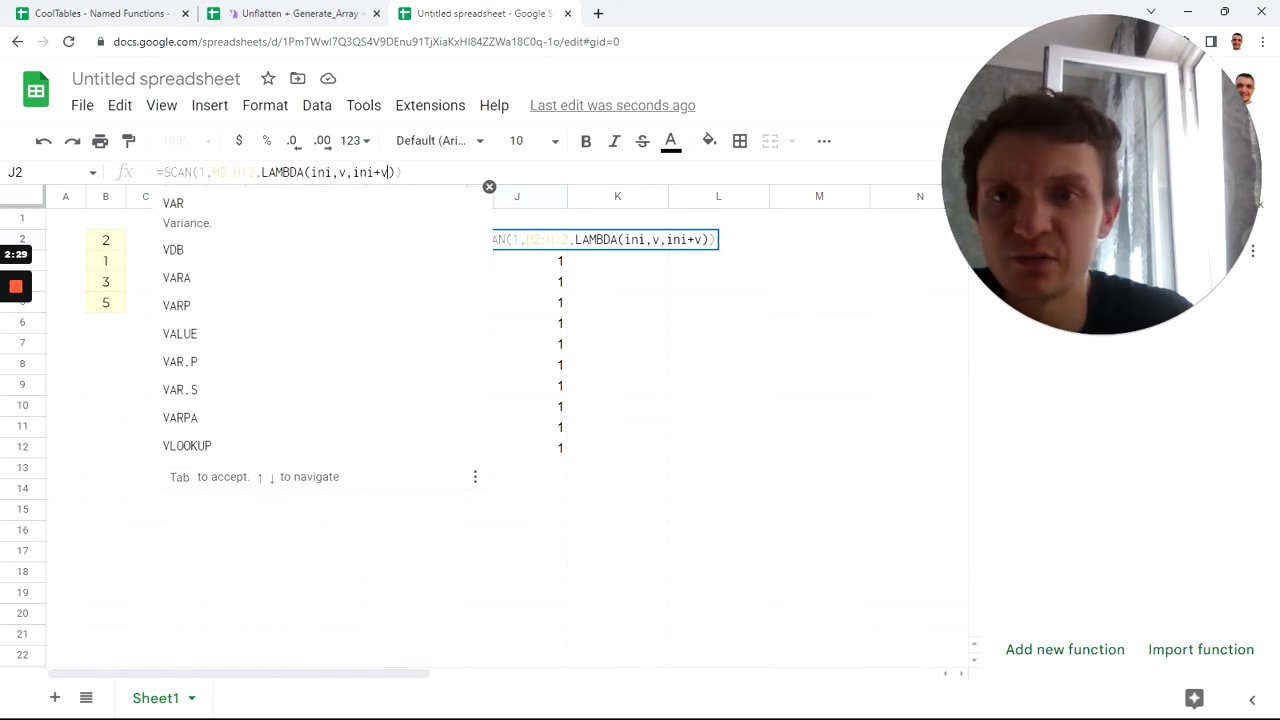
{"action": "key", "text": "Tab"}
{"action": "key", "text": "BackSpace"}
{"action": "key", "text": "BackSpace"}
{"action": "key", "text": "BackSpace"}
{"action": "key", "text": "BackSpace"}
{"action": "type", "text": "c"}
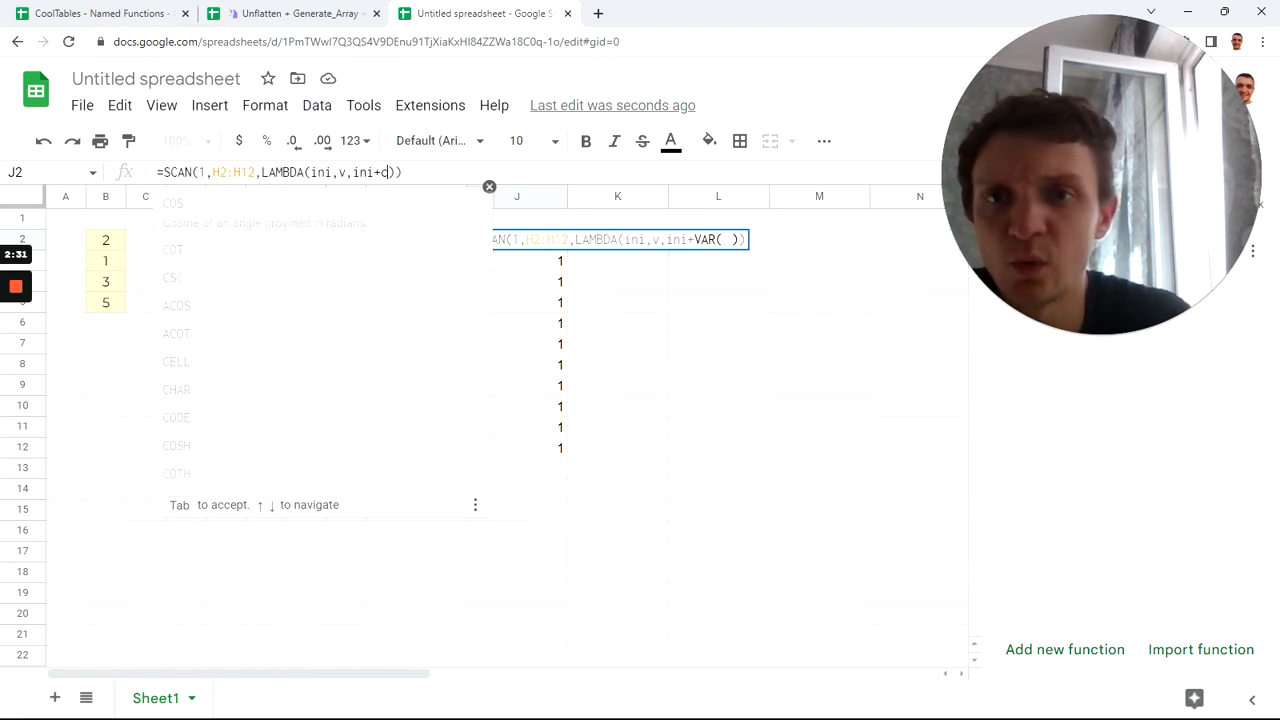
{"action": "type", "text": "v"}
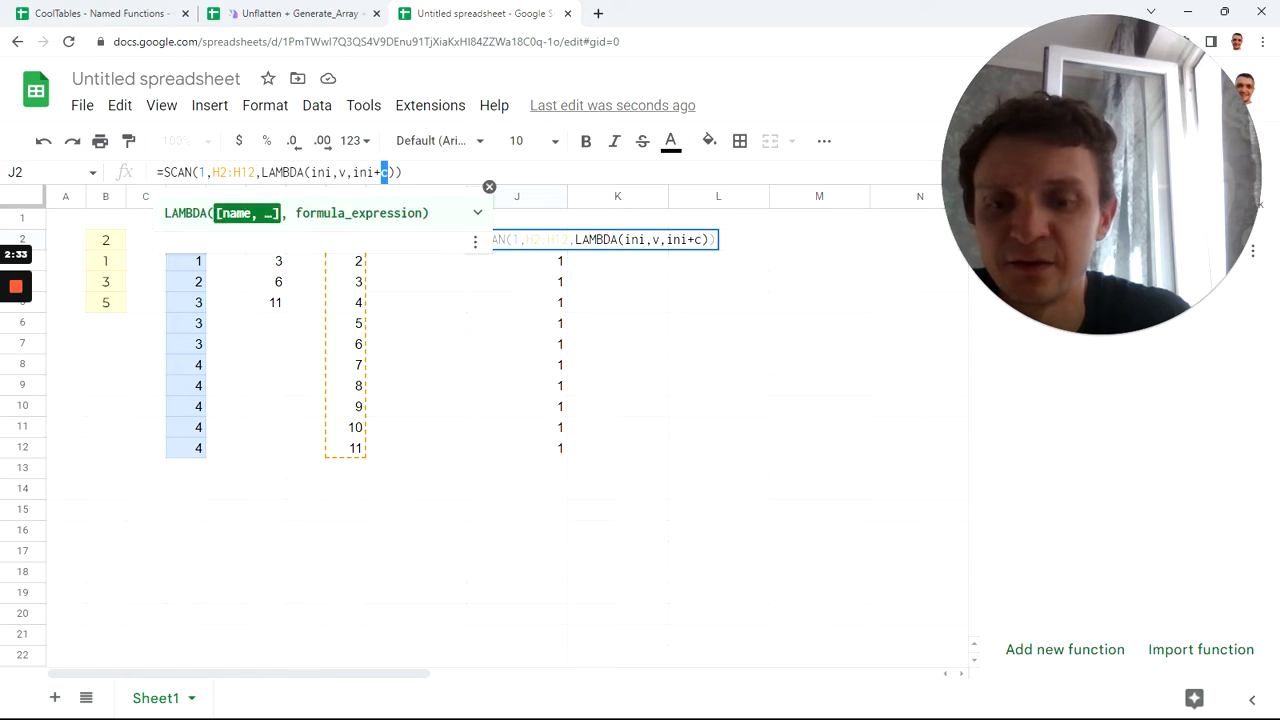
{"action": "key", "text": "Return"}
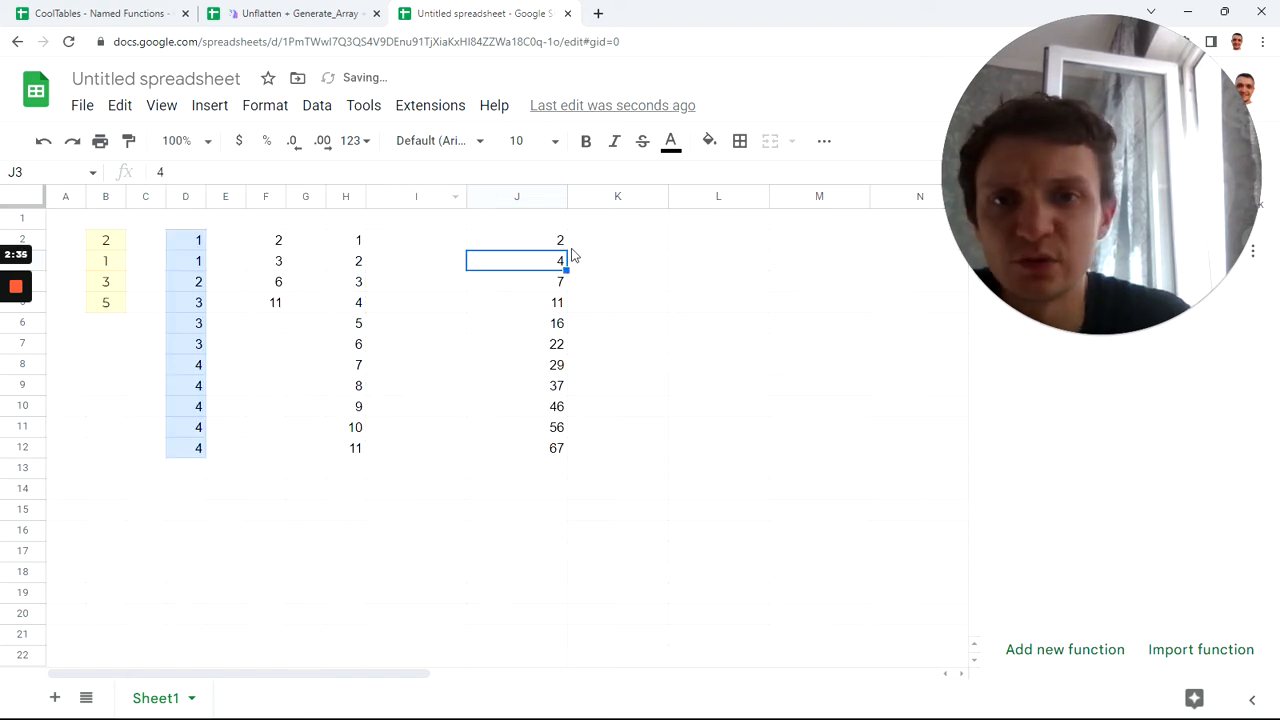
Compare the running results in column J with the sequence values in H2:H5
{"action": "left_click", "coordinate": [560, 244]}
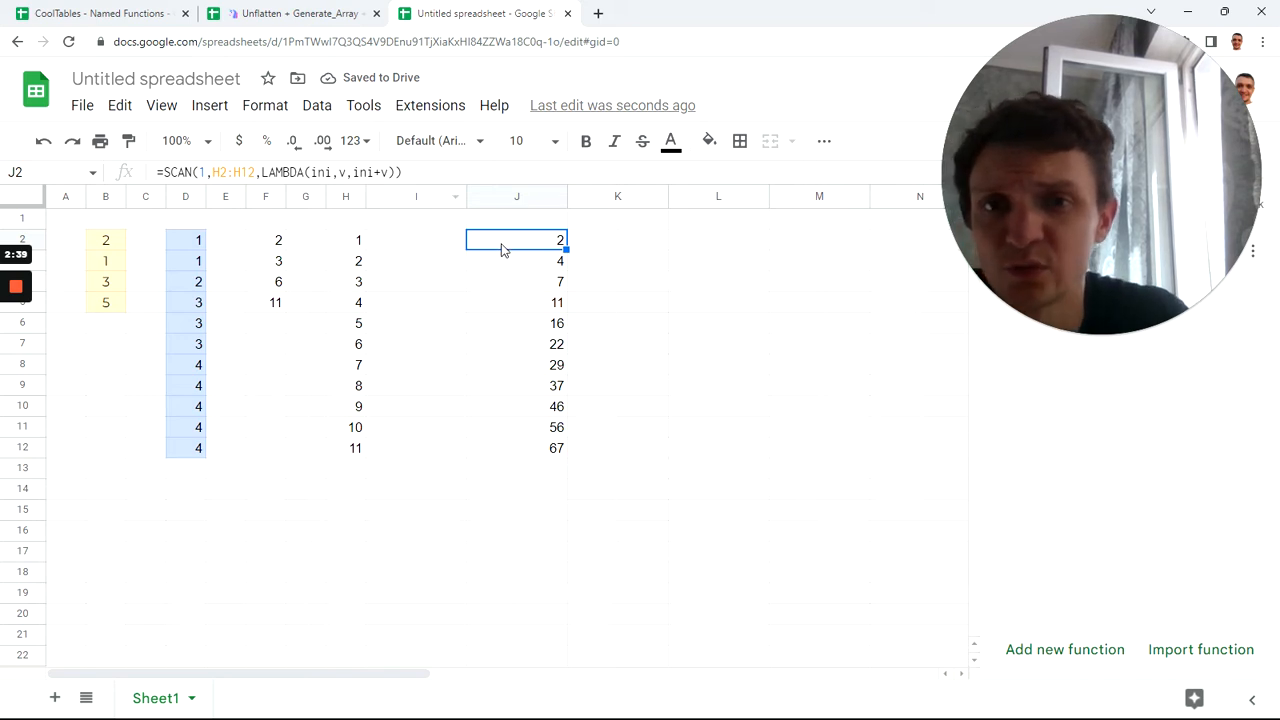
{"action": "left_click", "coordinate": [350, 245]}
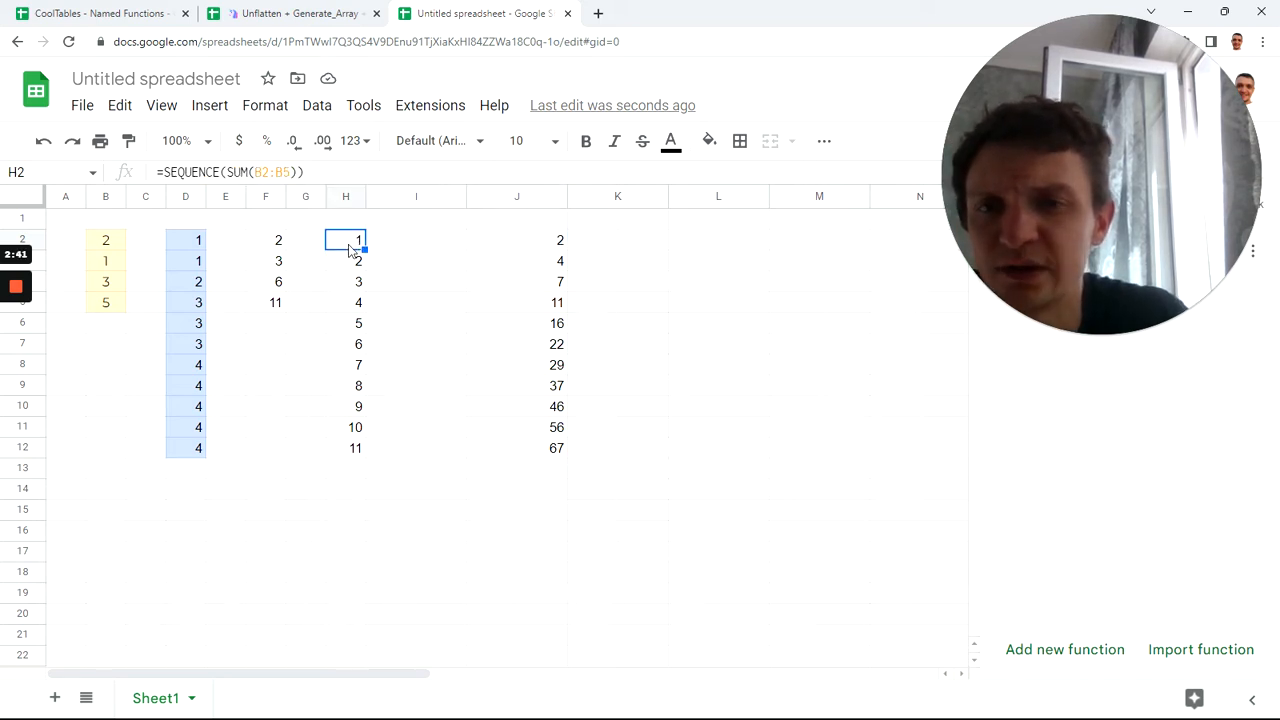
{"action": "left_click", "coordinate": [530, 261]}
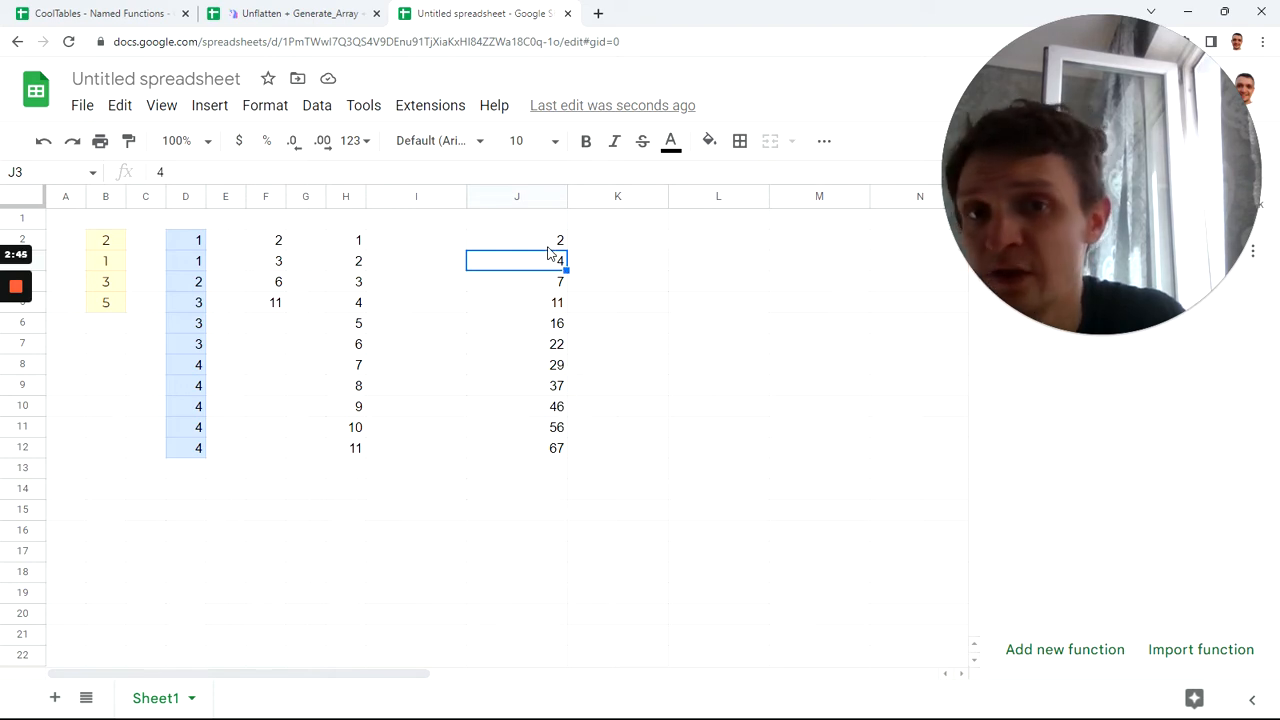
{"action": "left_click", "coordinate": [549, 246]}
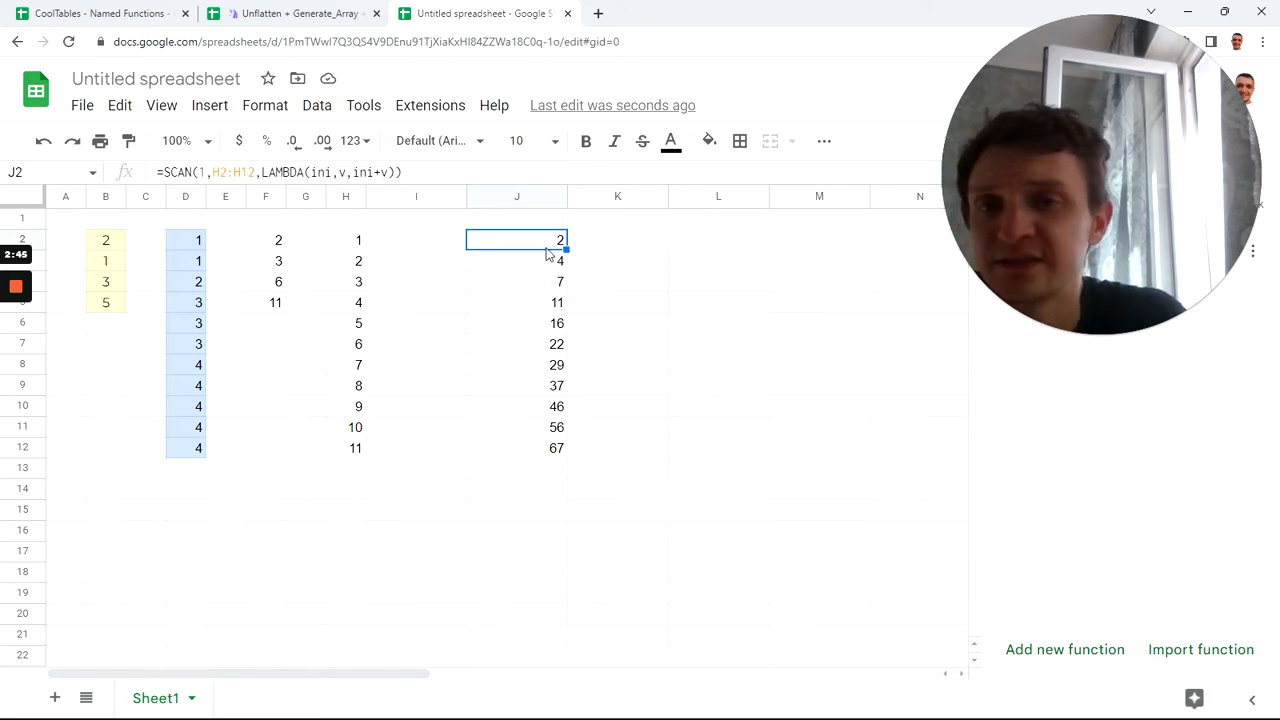
{"action": "left_click", "coordinate": [352, 262]}
{"action": "left_click", "coordinate": [357, 282]}
{"action": "left_click", "coordinate": [350, 306]}
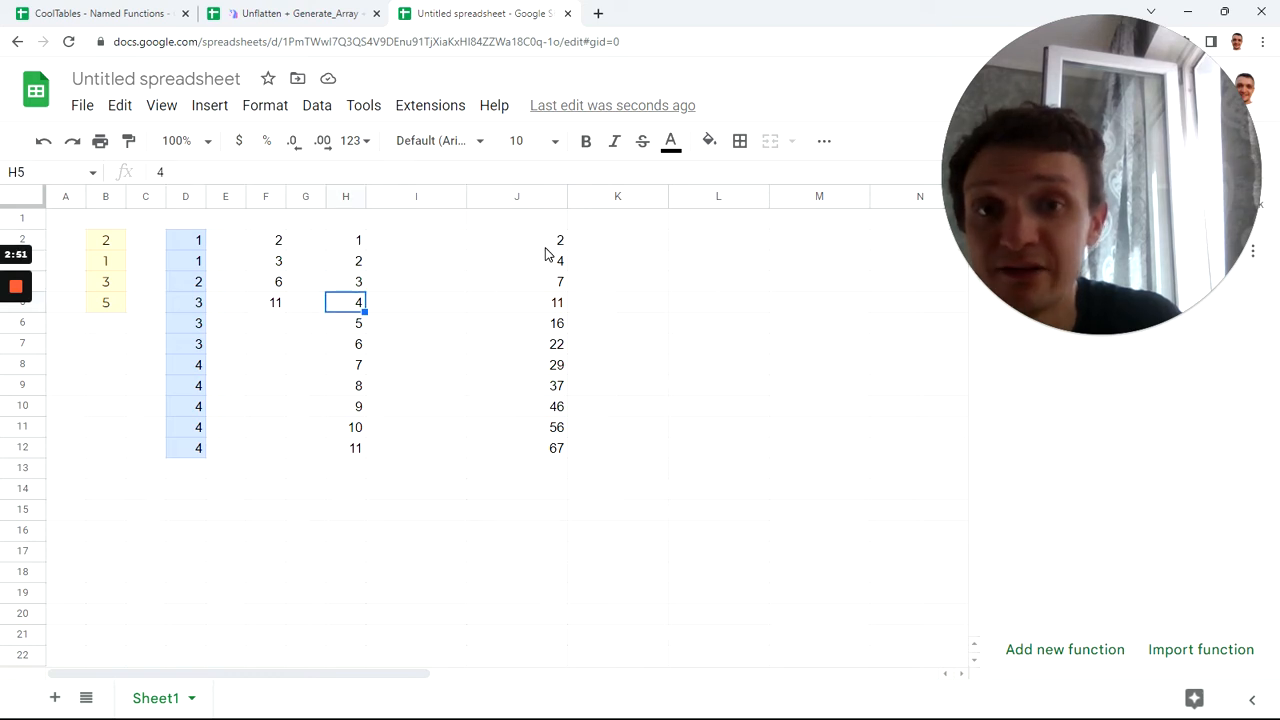
Replace everything after LAMBDA(ini, in J2's formula with an IF condition testing v<=F2:F5
{"action": "left_click", "coordinate": [546, 246]}
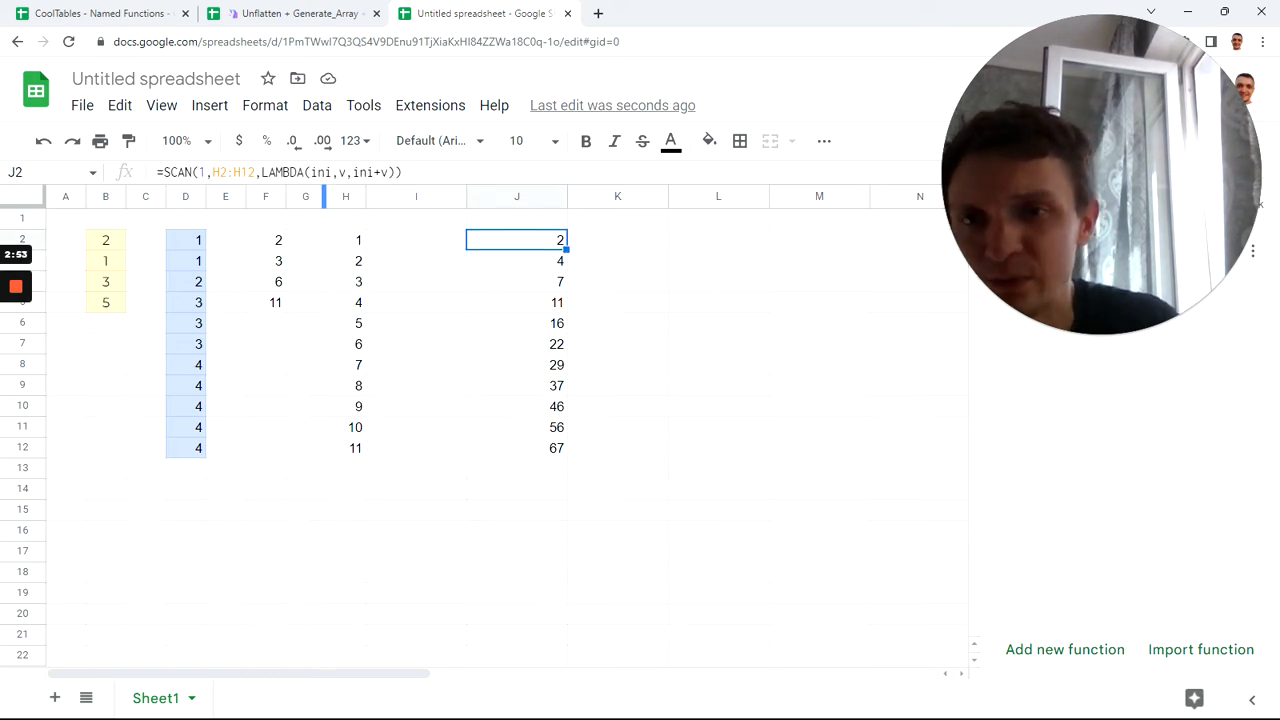
{"action": "double_click", "coordinate": [318, 172]}
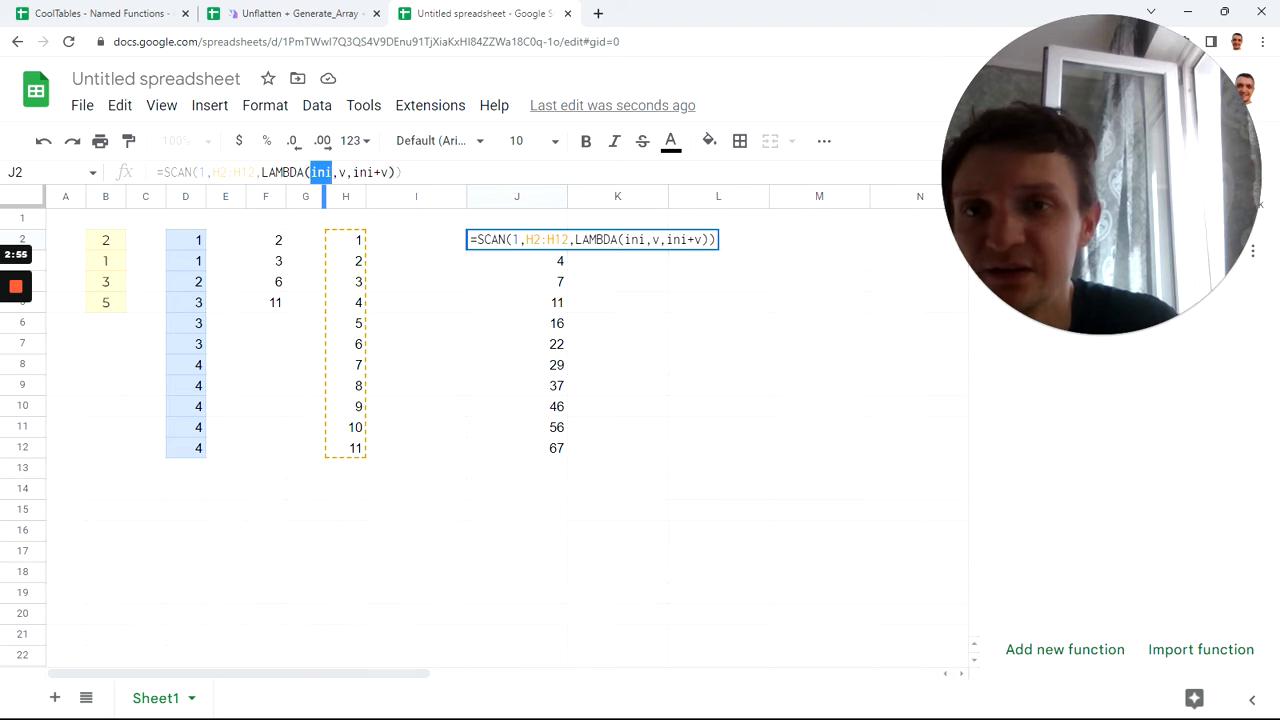
{"action": "left_click_drag", "start_coordinate": [338, 172], "coordinate": [402, 172]}
{"action": "key", "text": "BackSpace"}
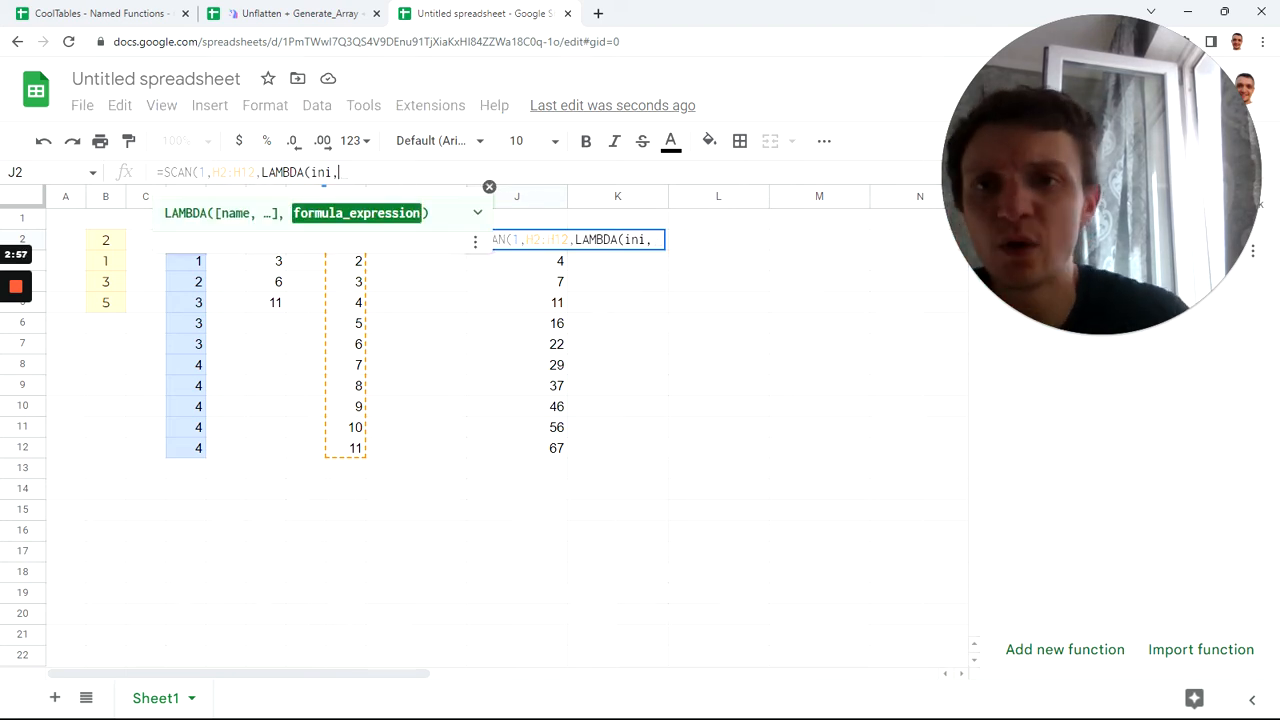
{"action": "type", "text": "if(v"}
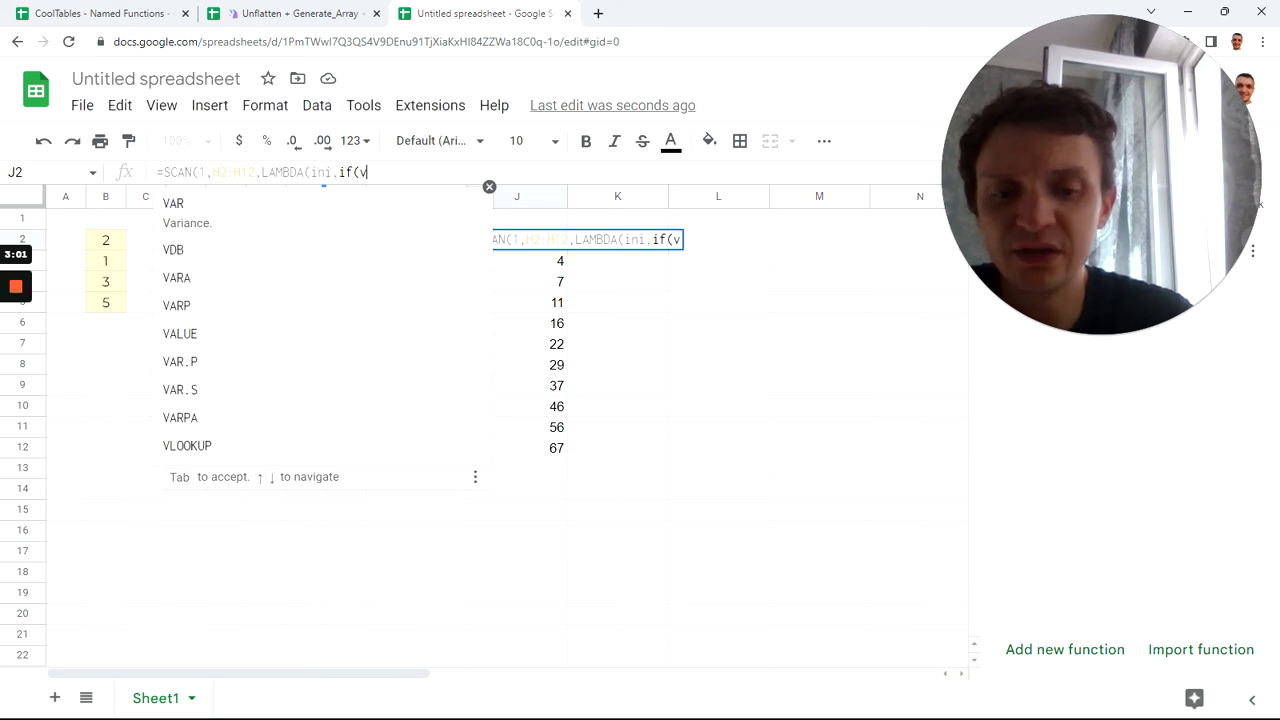
{"action": "type", "text": "<="}
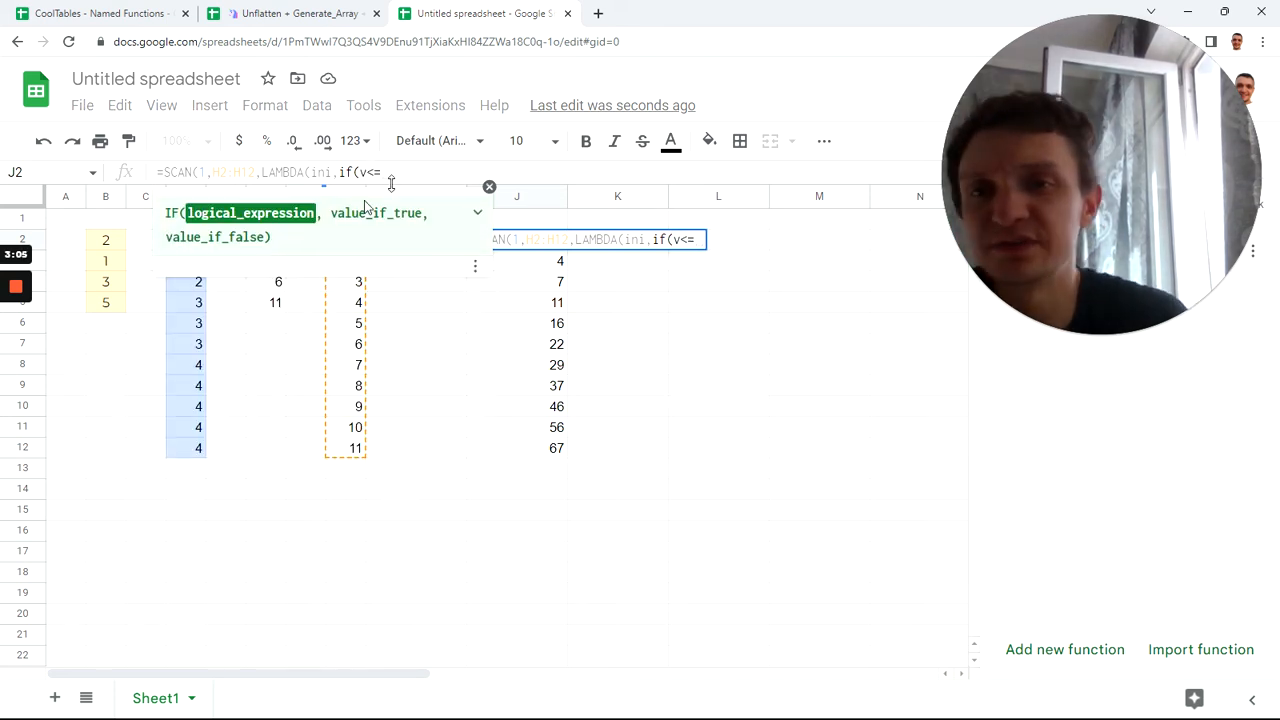
{"action": "left_click_drag", "start_coordinate": [266, 240], "coordinate": [268, 302]}
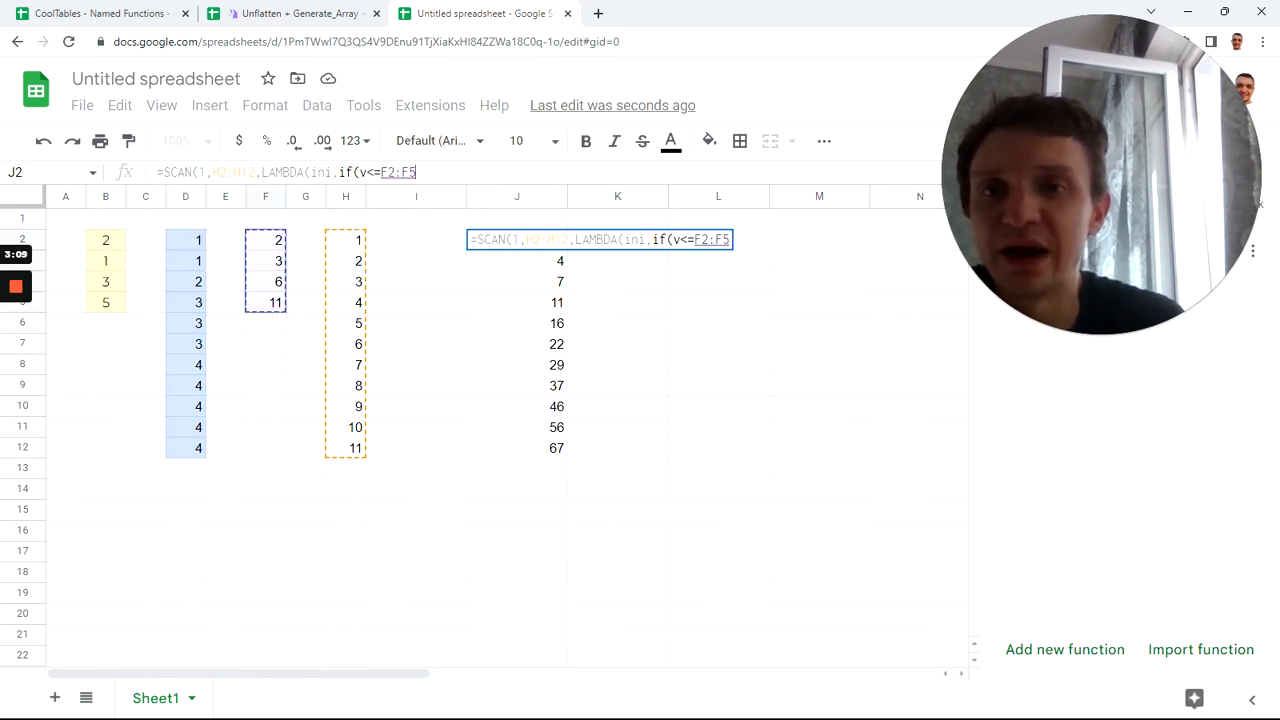
Replace the F2:F5 reference in J2's IF condition with INDEX(F2:F5,ini)
{"action": "left_click_drag", "start_coordinate": [417, 173], "coordinate": [381, 173]}
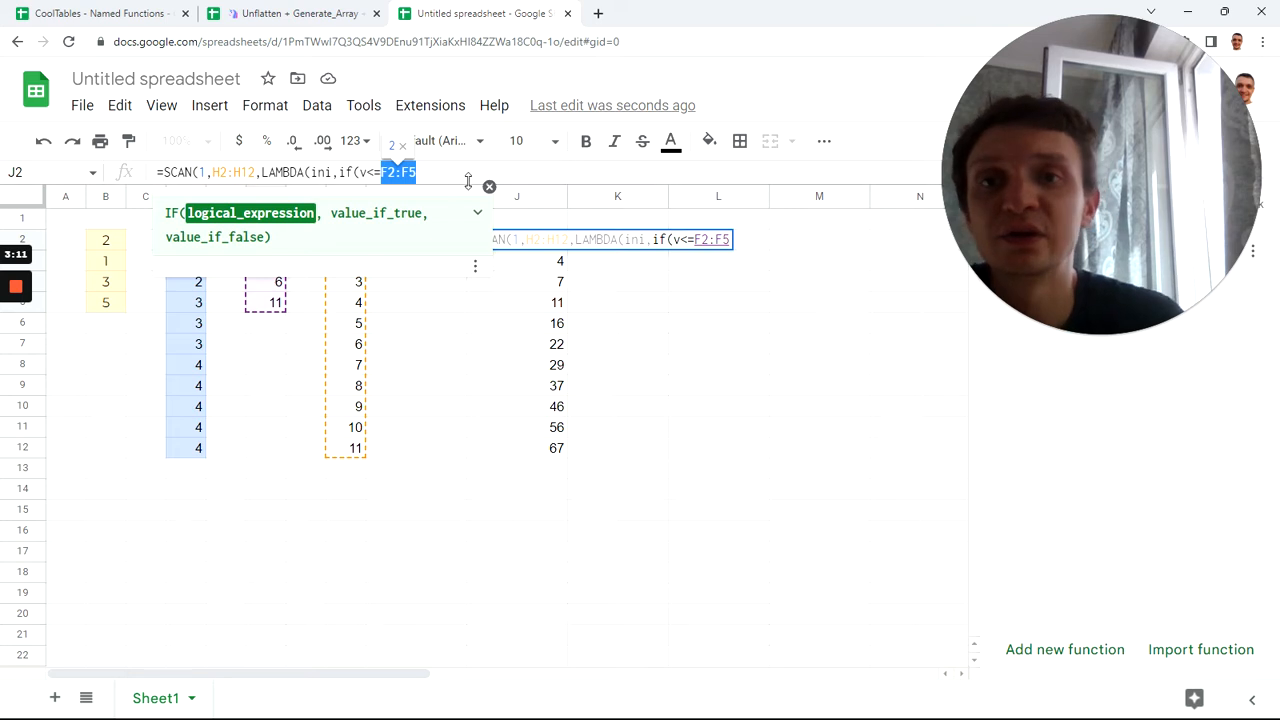
{"action": "key", "text": "BackSpace"}
{"action": "type", "text": "ind"}
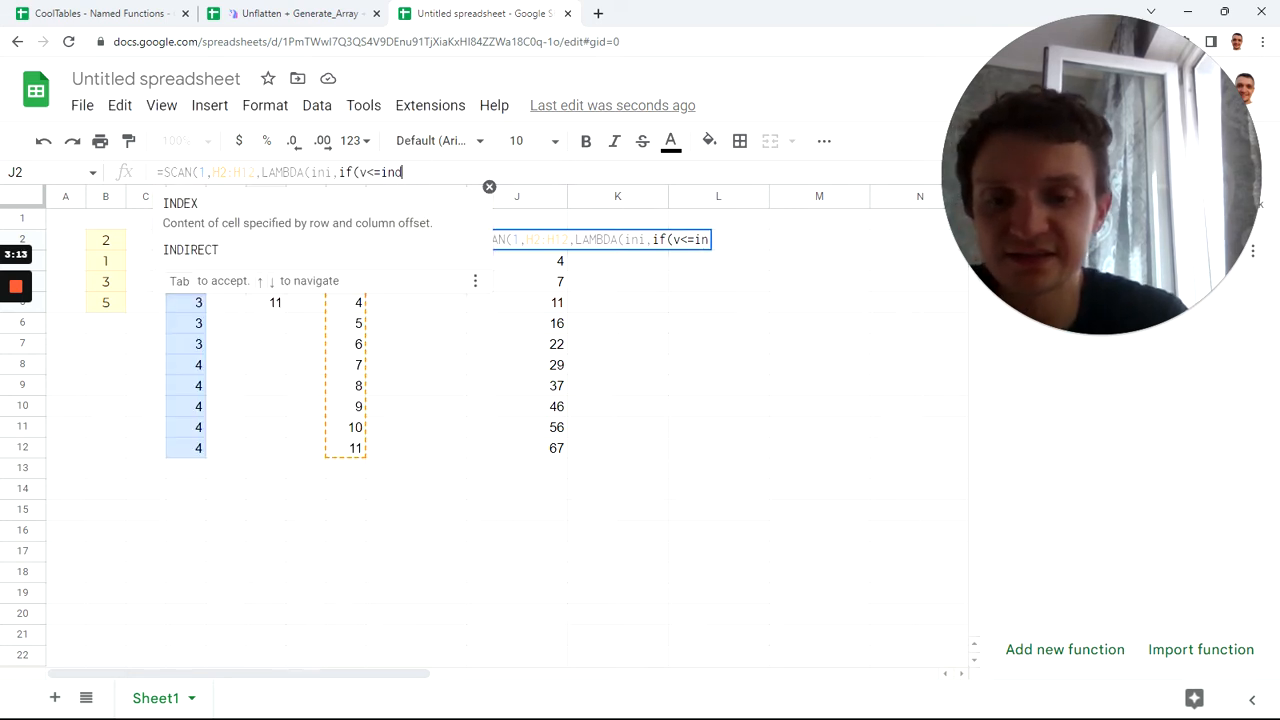
{"action": "type", "text": "ex"}
{"action": "key", "text": "Tab"}
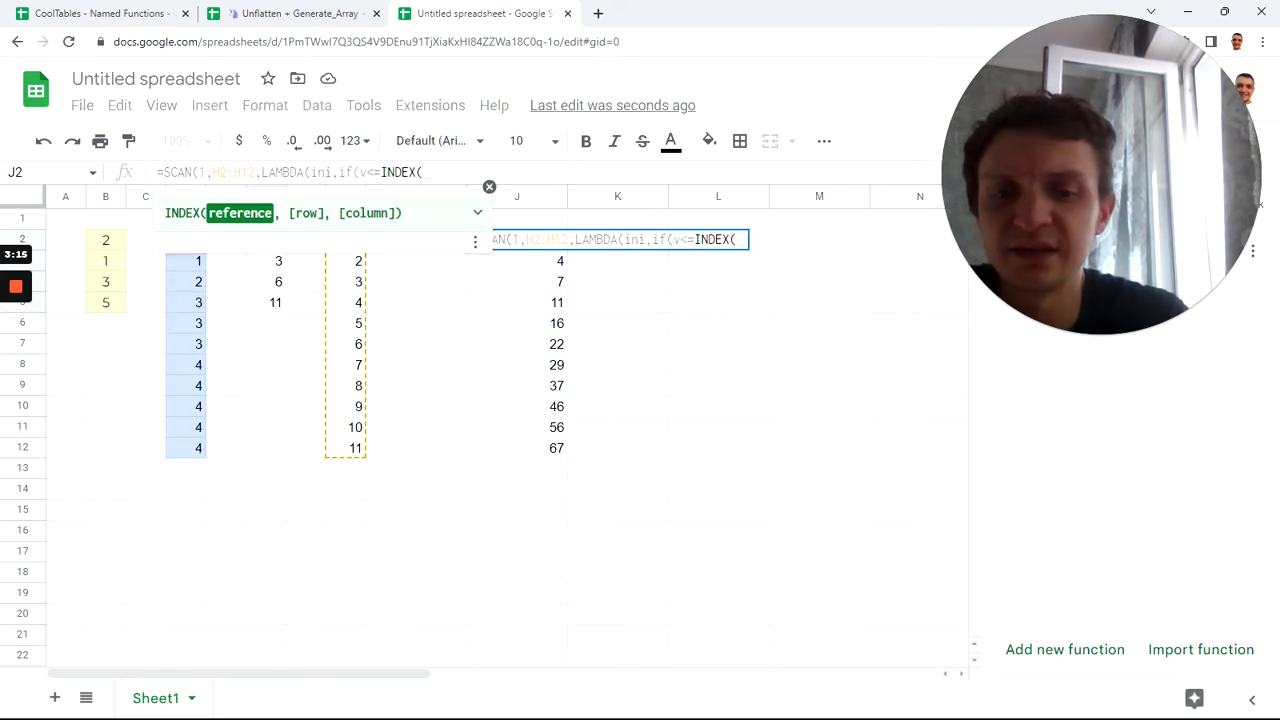
{"action": "type", "text": "ini"}
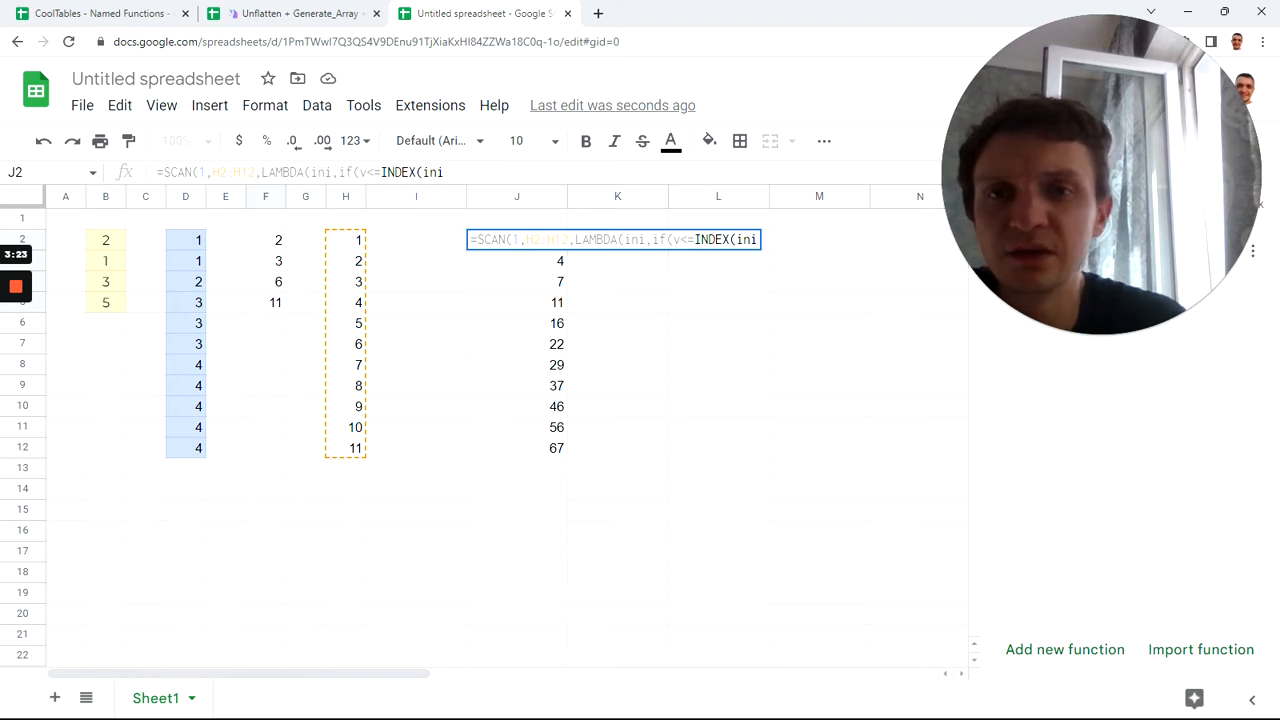
{"action": "key", "text": "BackSpace"}
{"action": "key", "text": "BackSpace"}
{"action": "key", "text": "BackSpace"}
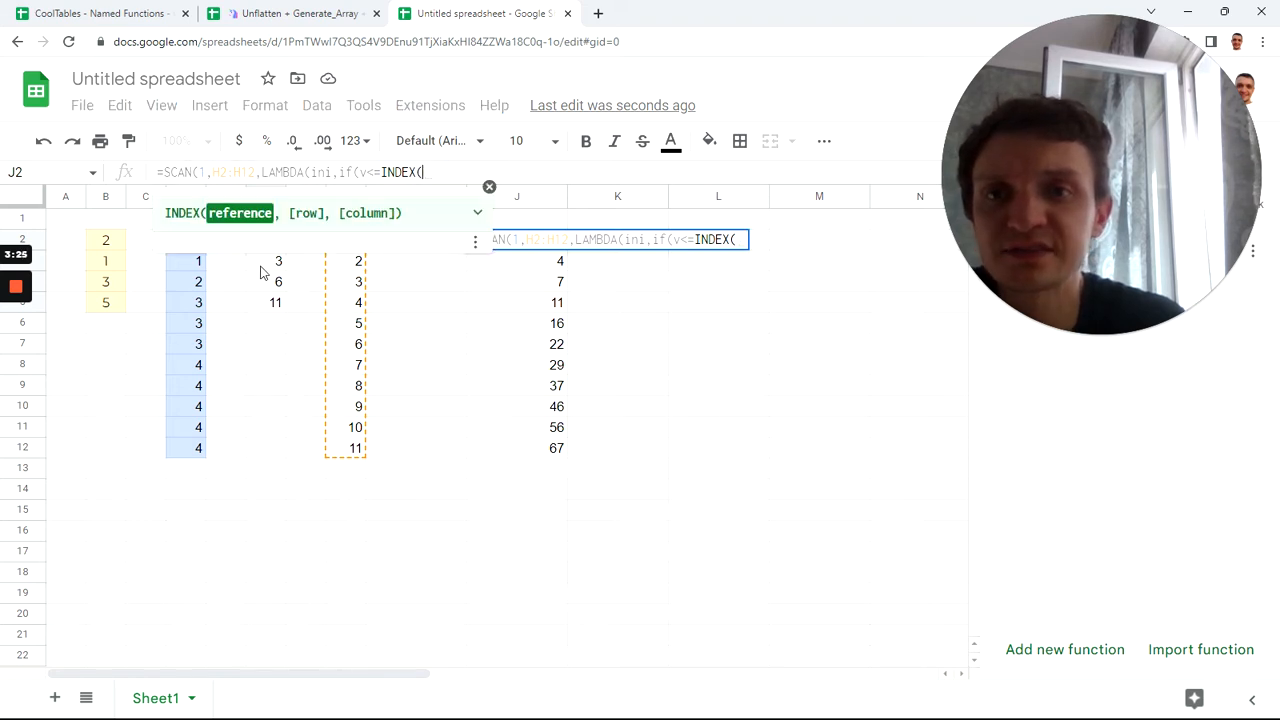
{"action": "left_click_drag", "start_coordinate": [263, 311], "coordinate": [274, 245]}
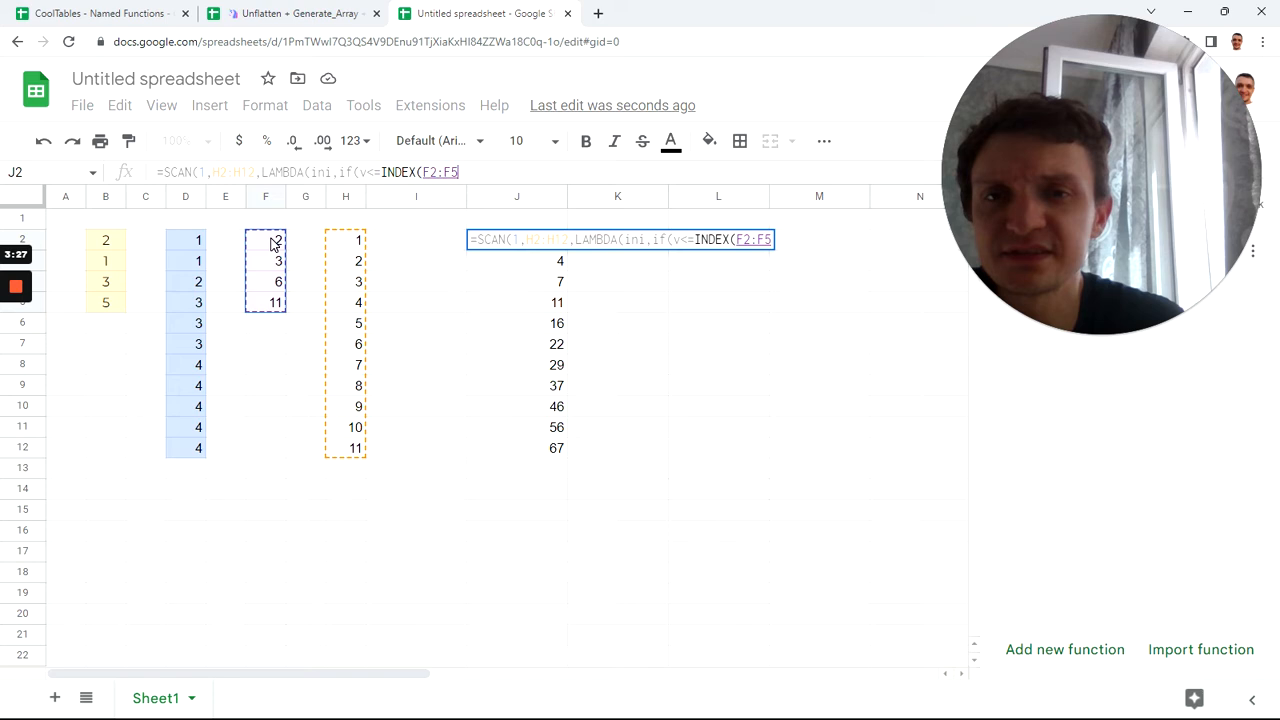
{"action": "type", "text": ",ini)"}
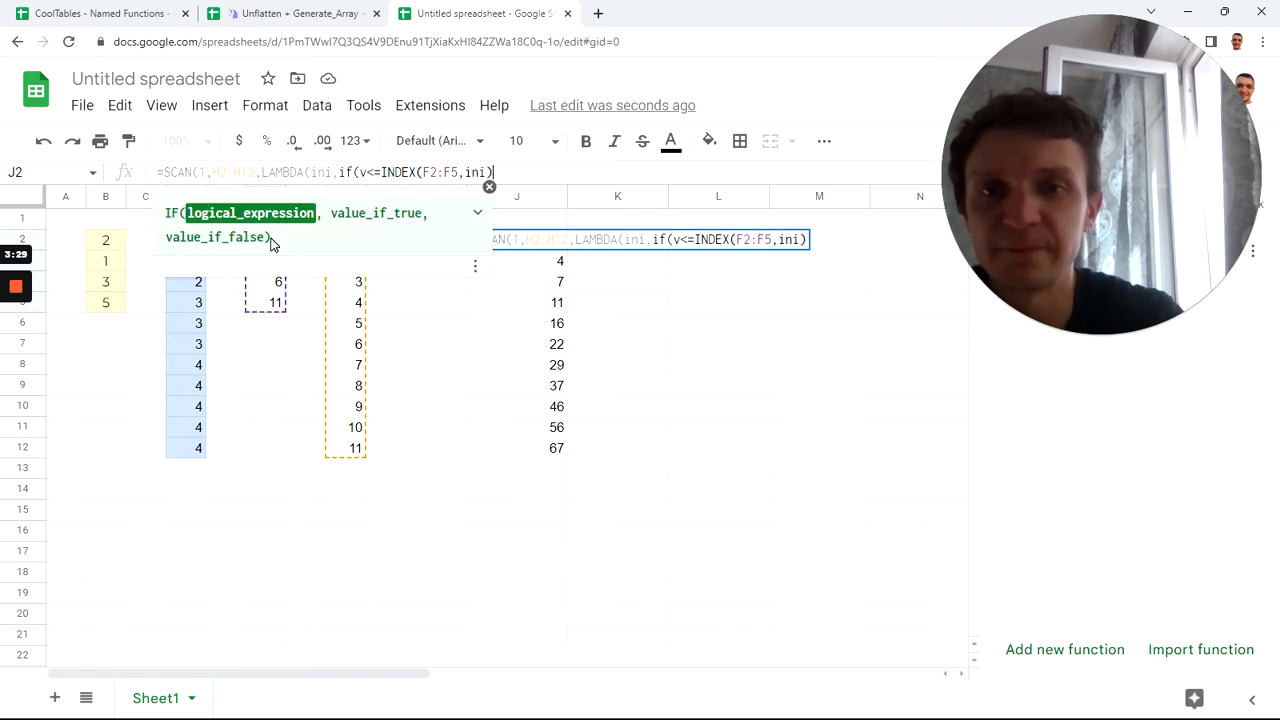
Complete J2's IF so it returns ini when true and ini+1 when false, and enter the formula
{"action": "left_click_drag", "start_coordinate": [360, 172], "coordinate": [493, 172]}
{"action": "left_click", "coordinate": [493, 172]}
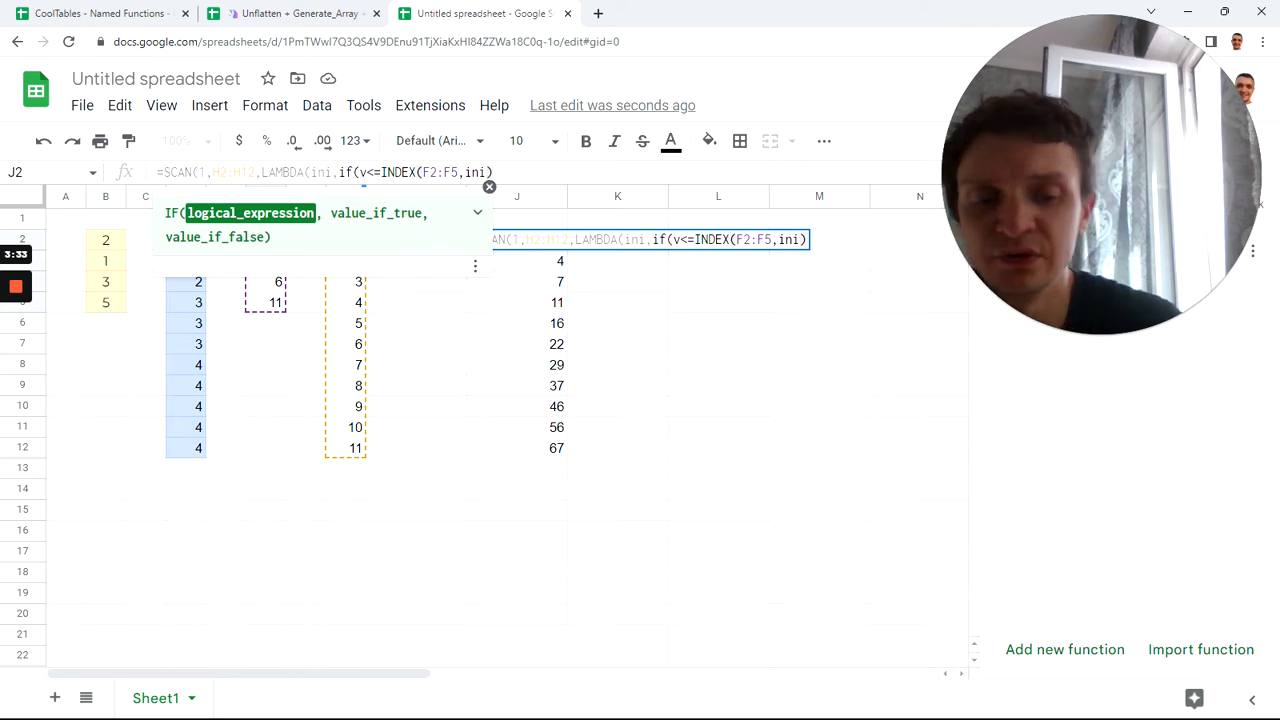
{"action": "type", "text": ","}
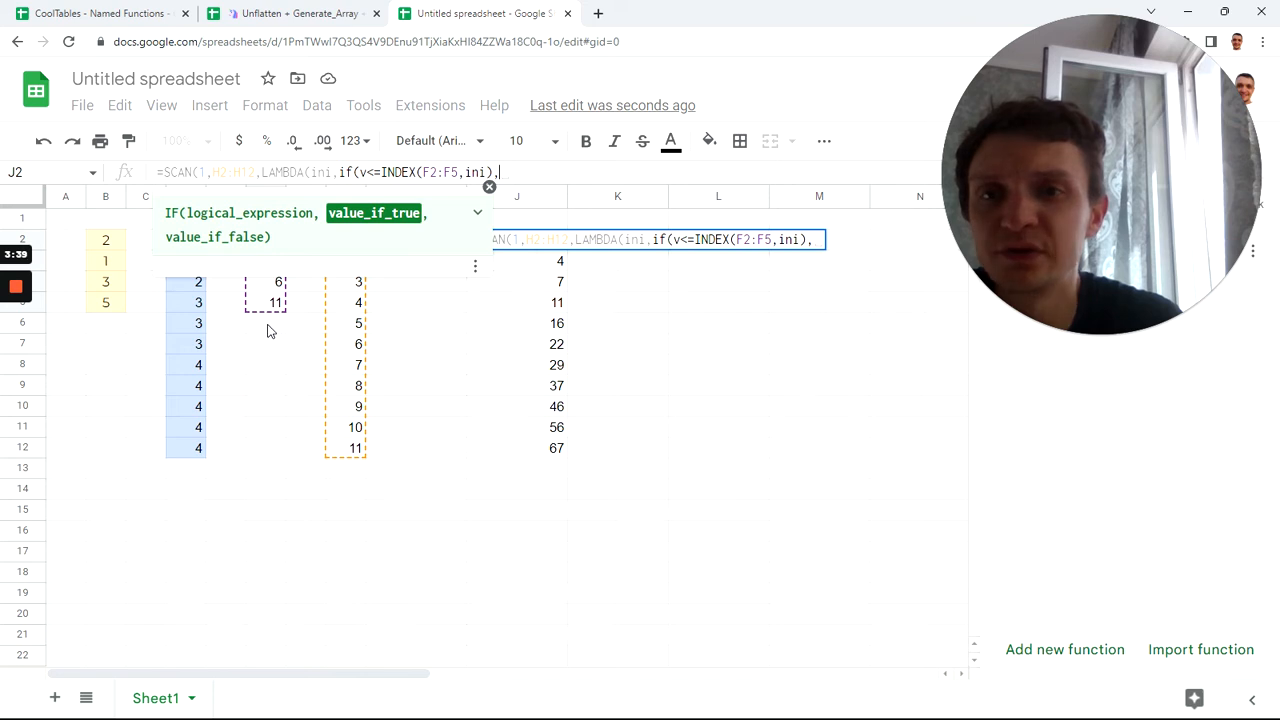
{"action": "type", "text": "ini"}
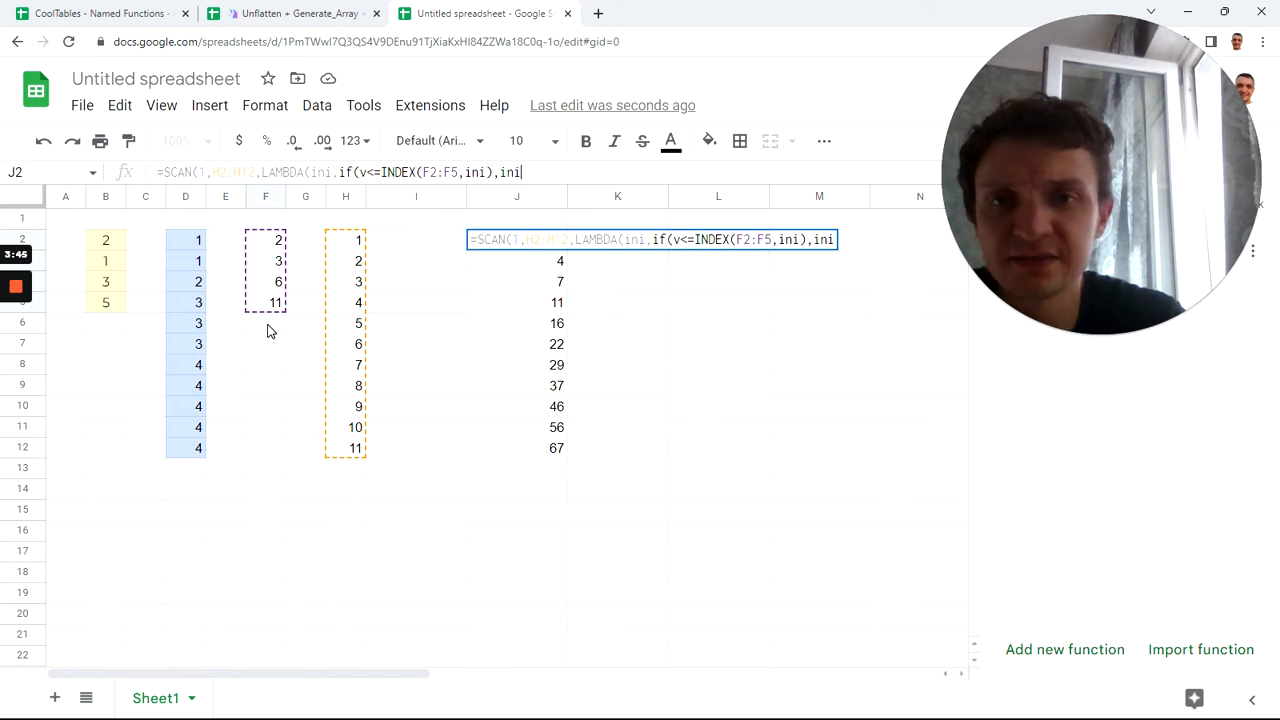
{"action": "type", "text": ","}
{"action": "type", "text": "in"}
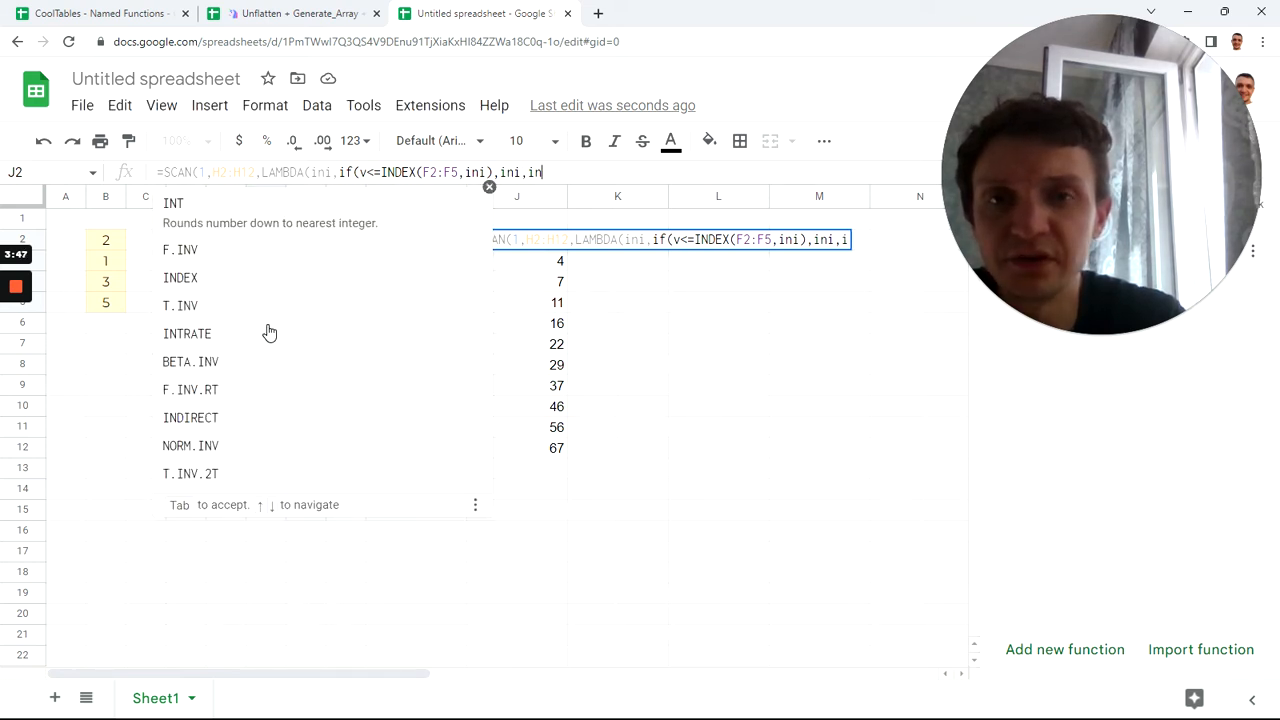
{"action": "type", "text": "i+1)"}
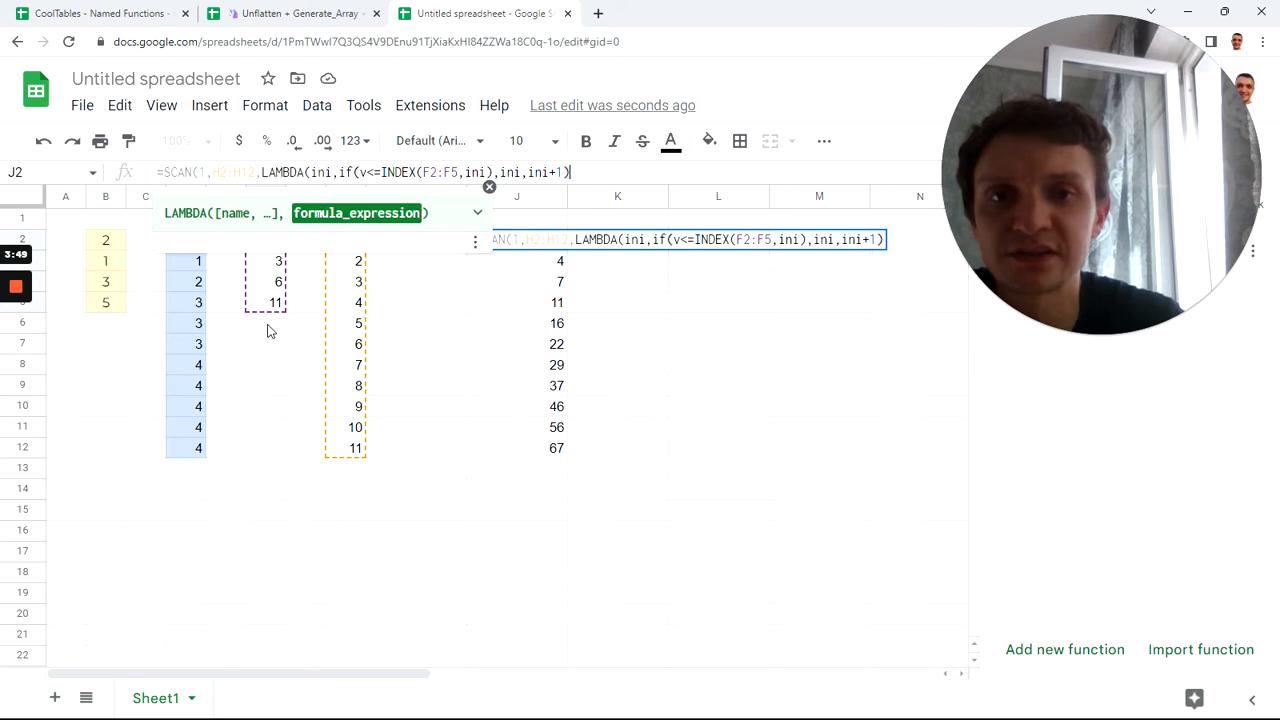
{"action": "key", "text": "Return"}
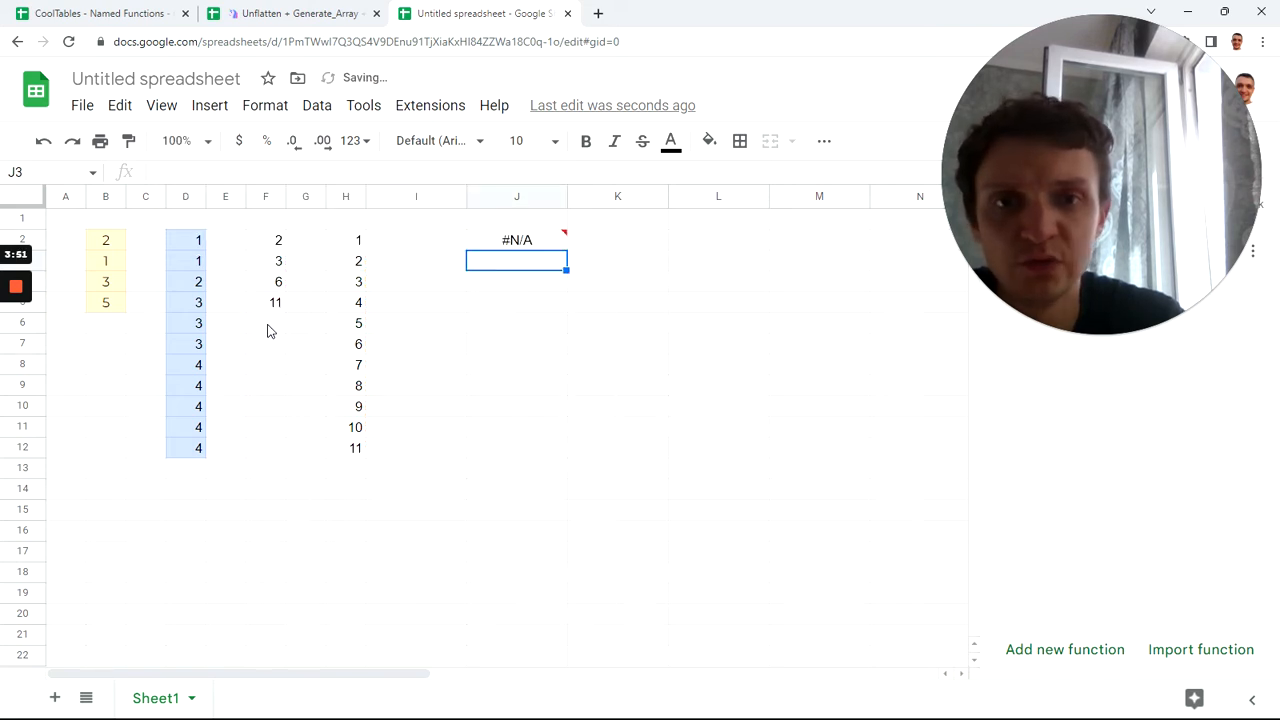
Add the missing v parameter after ini in J2's LAMBDA and enter the corrected formula
{"action": "key", "text": "Up"}
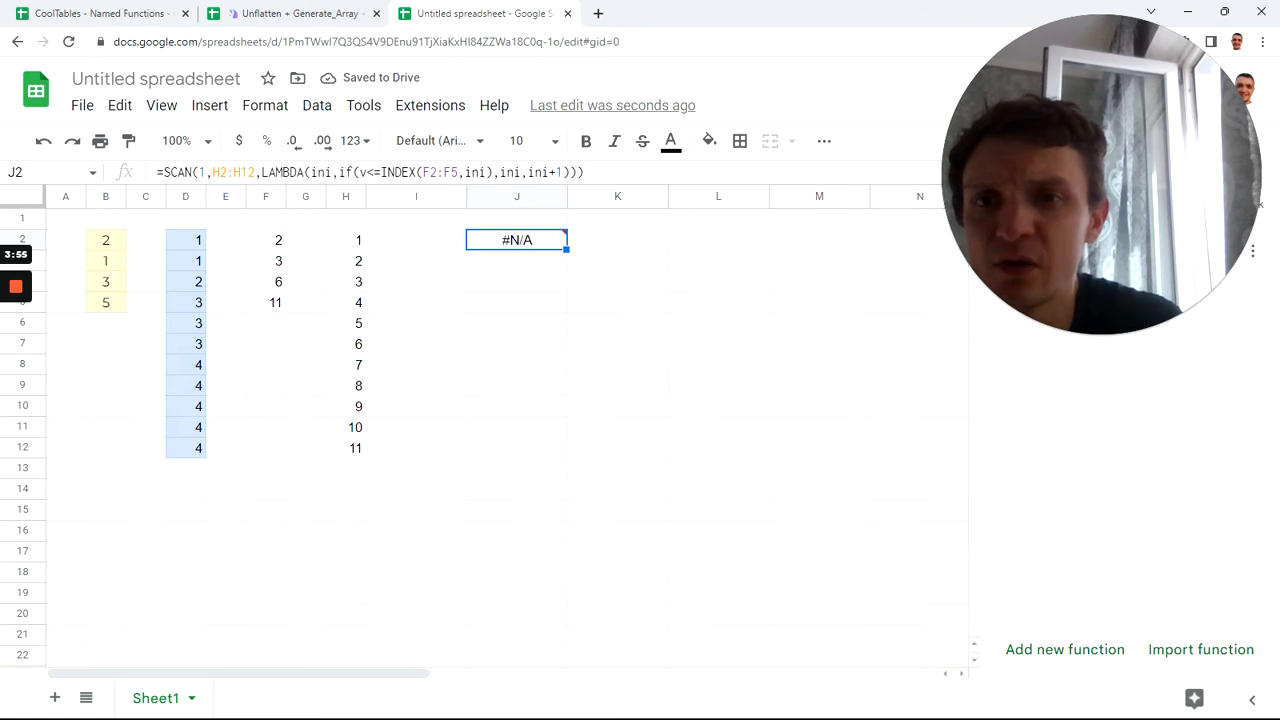
{"action": "left_click", "coordinate": [340, 173]}
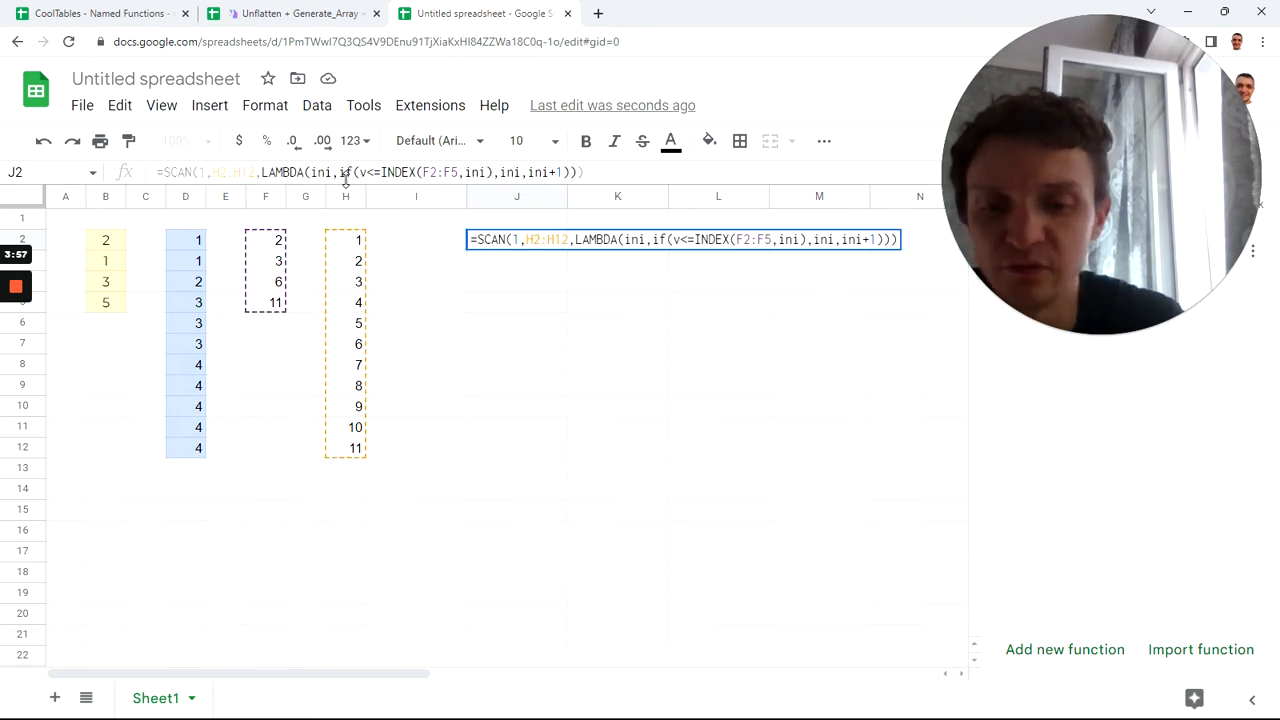
{"action": "type", "text": ",v"}
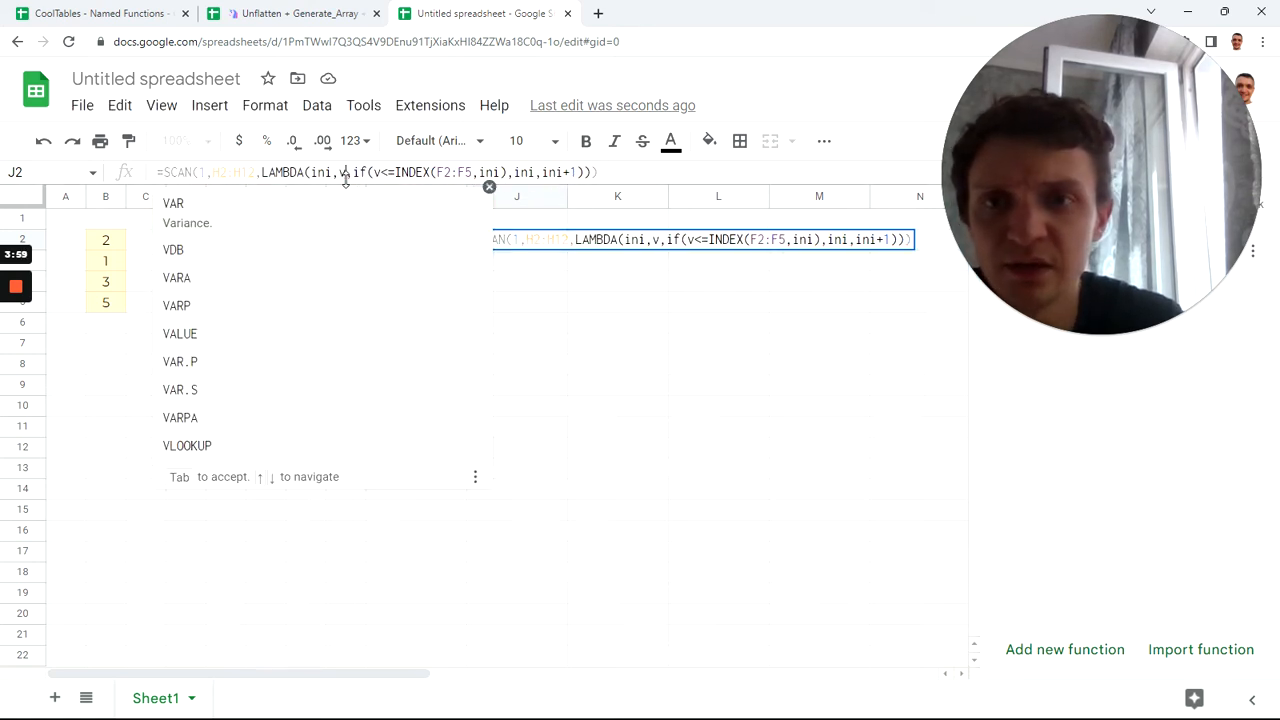
{"action": "key", "text": "Tab"}
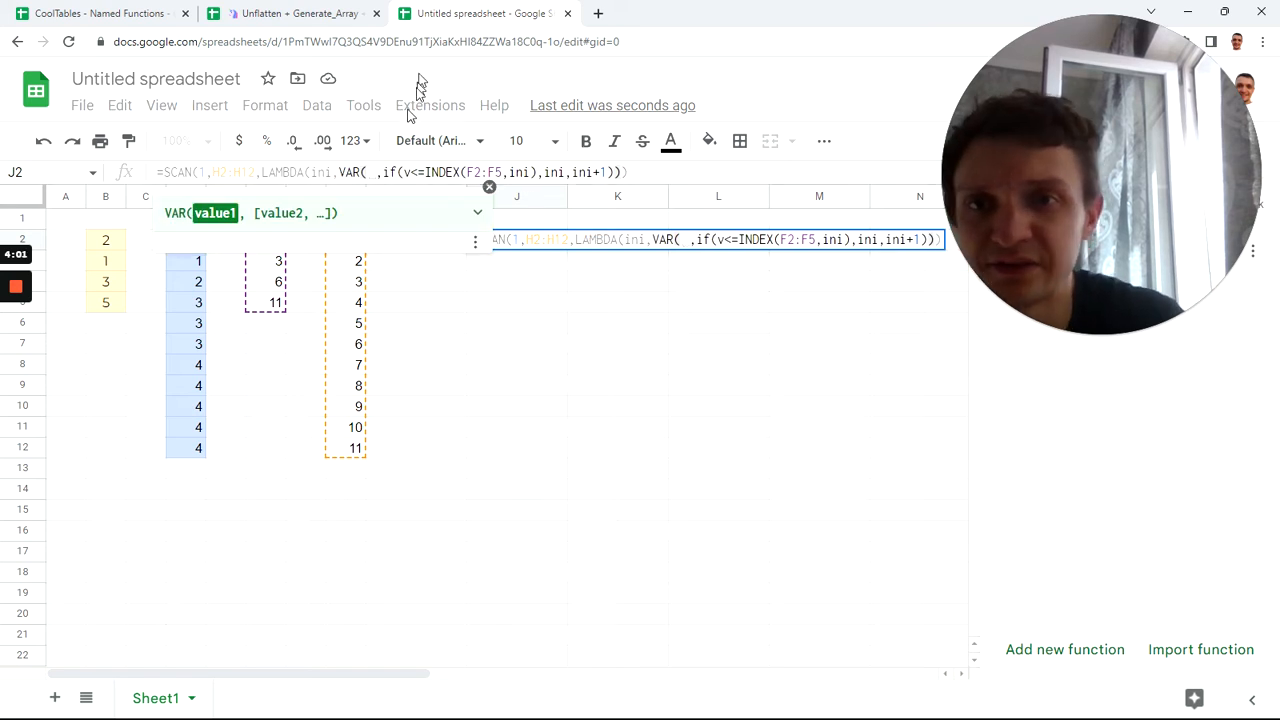
{"action": "key", "text": "ctrl+shift+Left"}
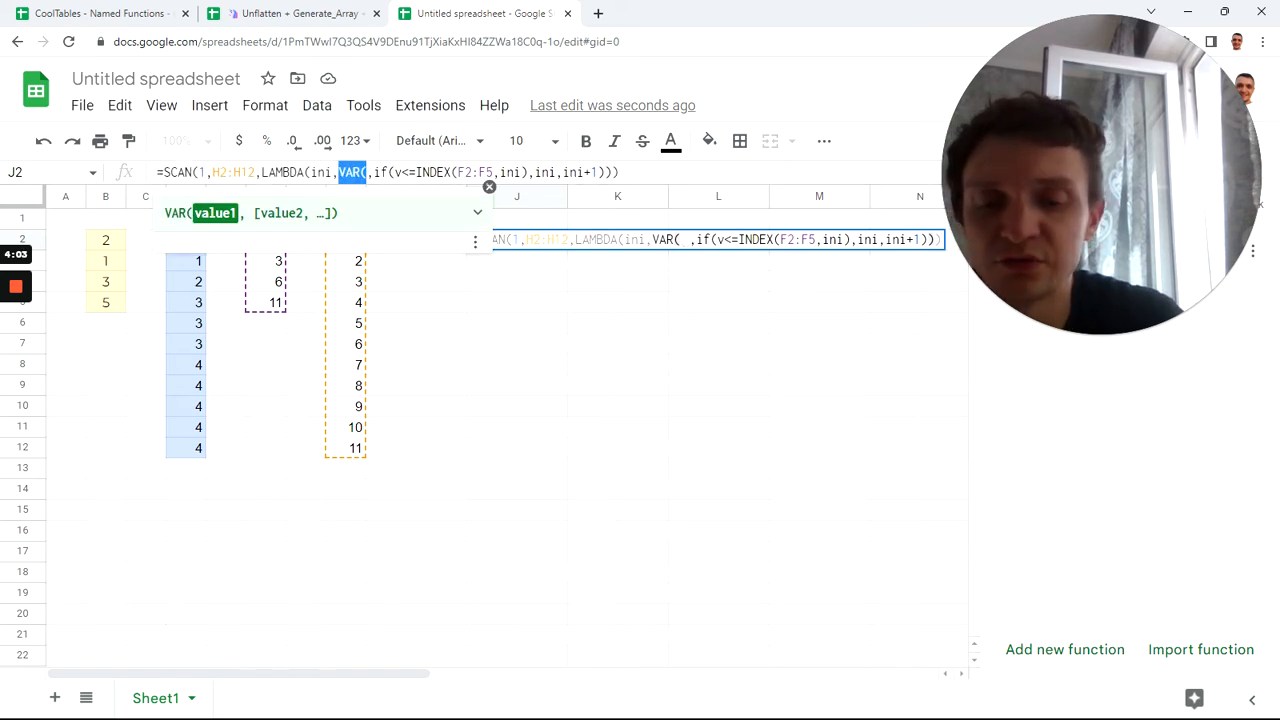
{"action": "type", "text": "v"}
{"action": "key", "text": "End"}
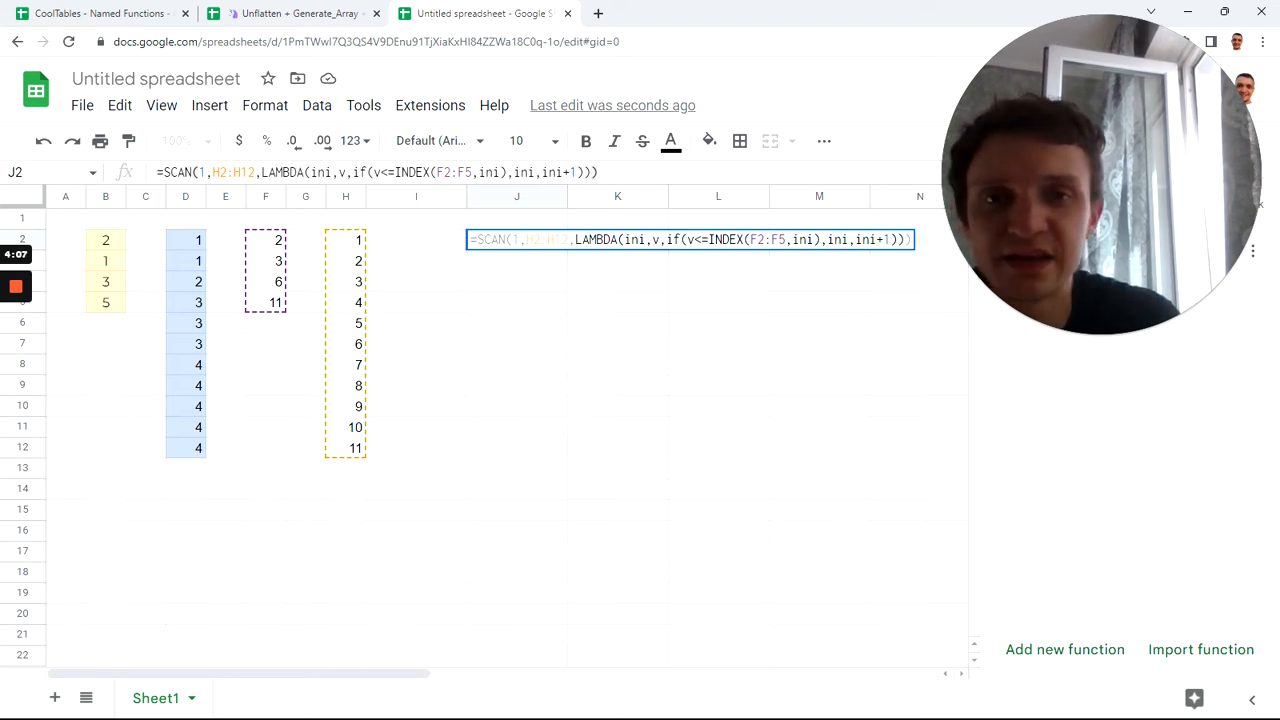
{"action": "key", "text": "Return"}
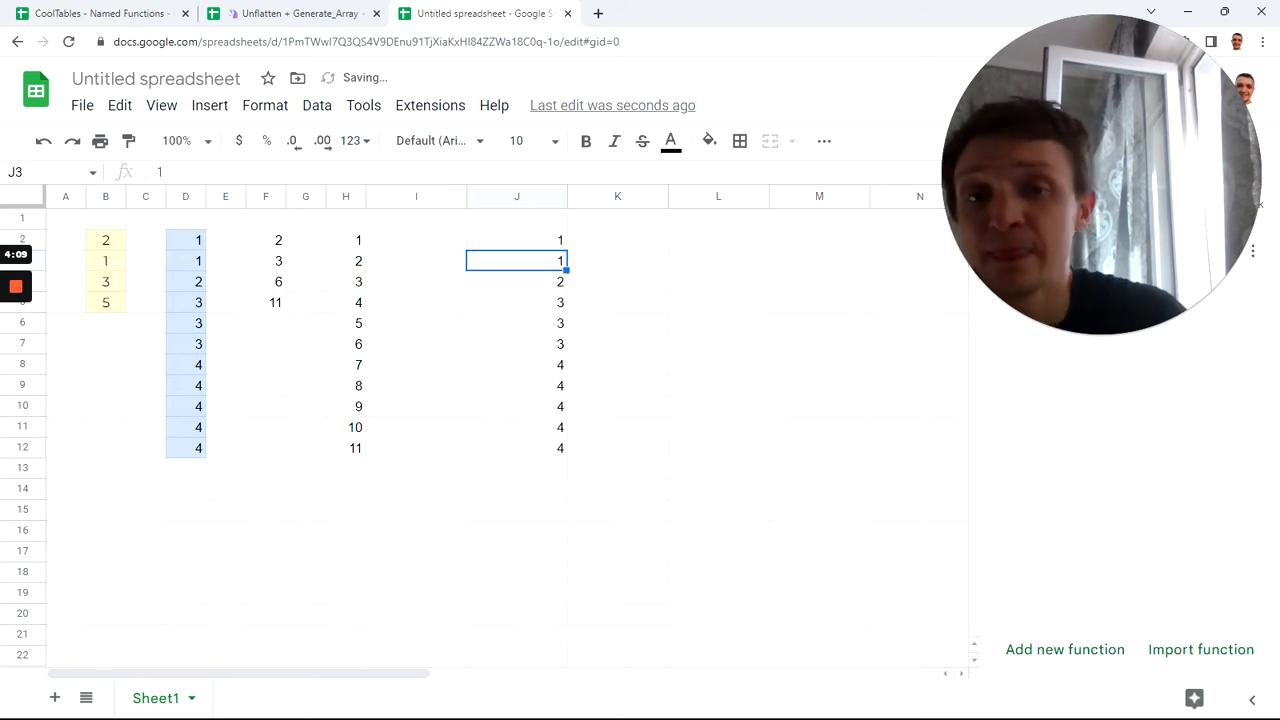
Review the SCAN formula in J2 and the repeated row indexes in J2:J4
{"action": "left_click", "coordinate": [537, 243]}
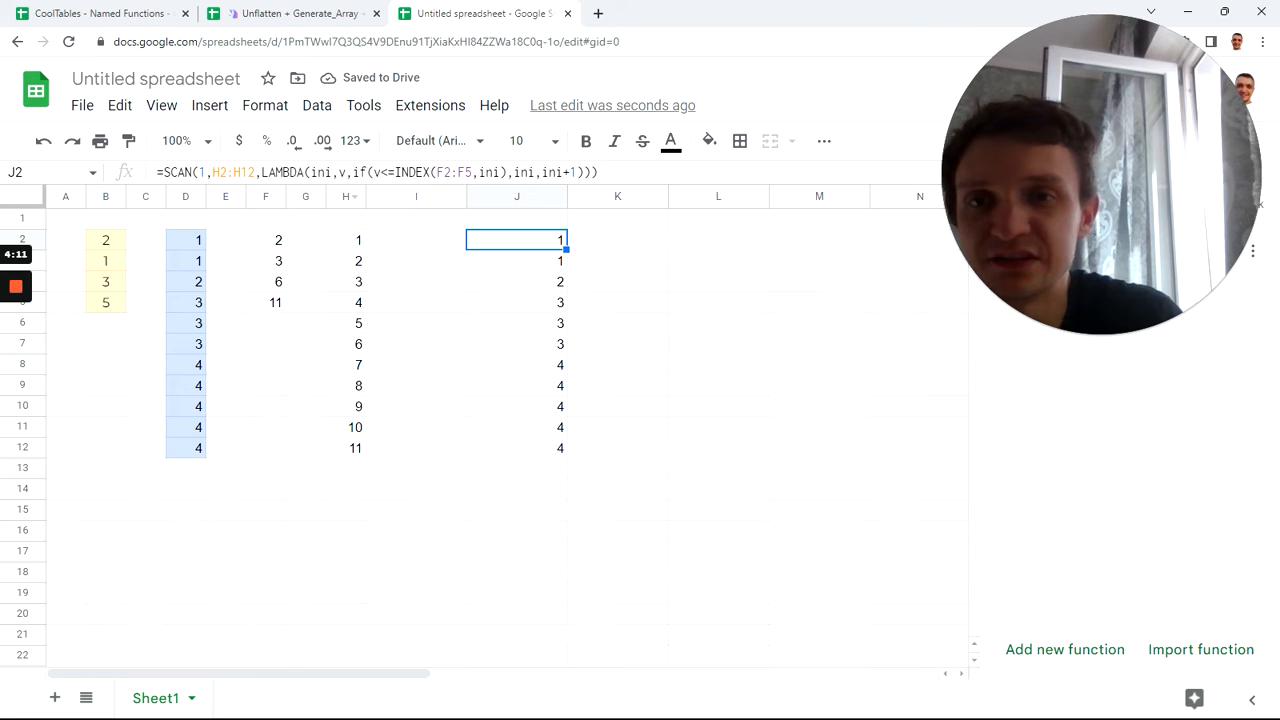
{"action": "left_click", "coordinate": [340, 172]}
{"action": "key", "text": "Escape"}
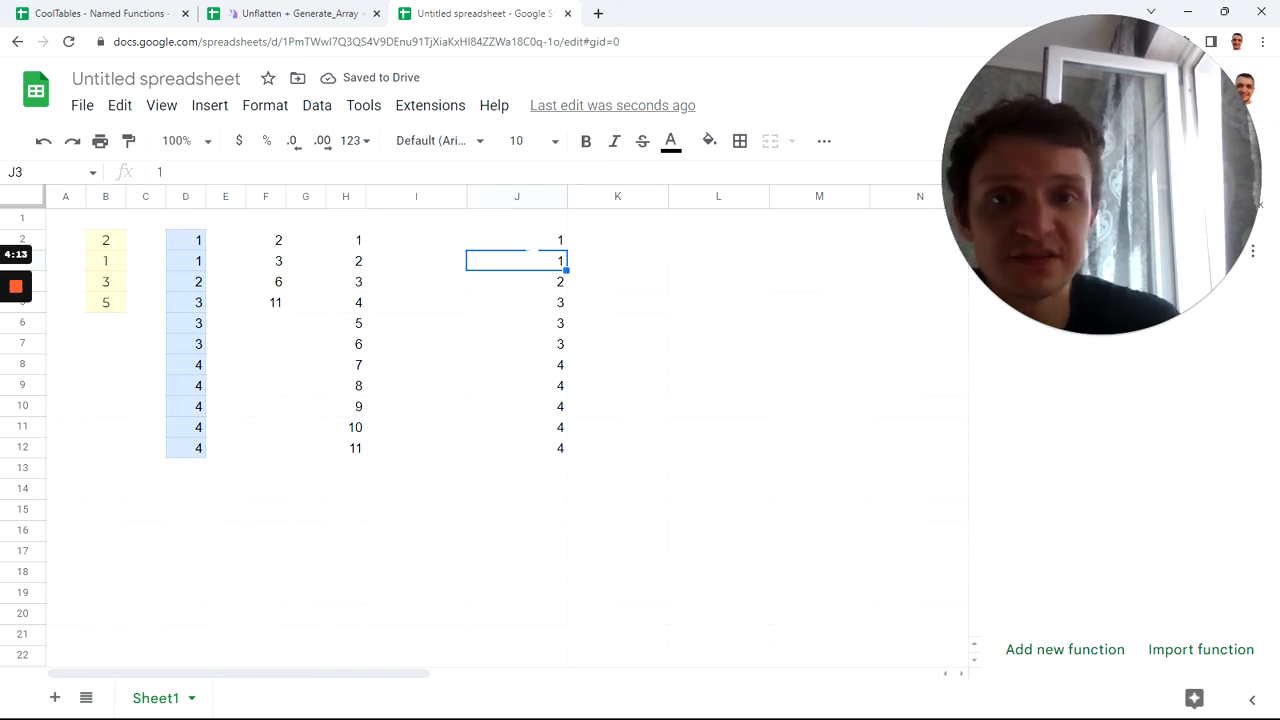
{"action": "left_click_drag", "start_coordinate": [524, 248], "coordinate": [523, 264]}
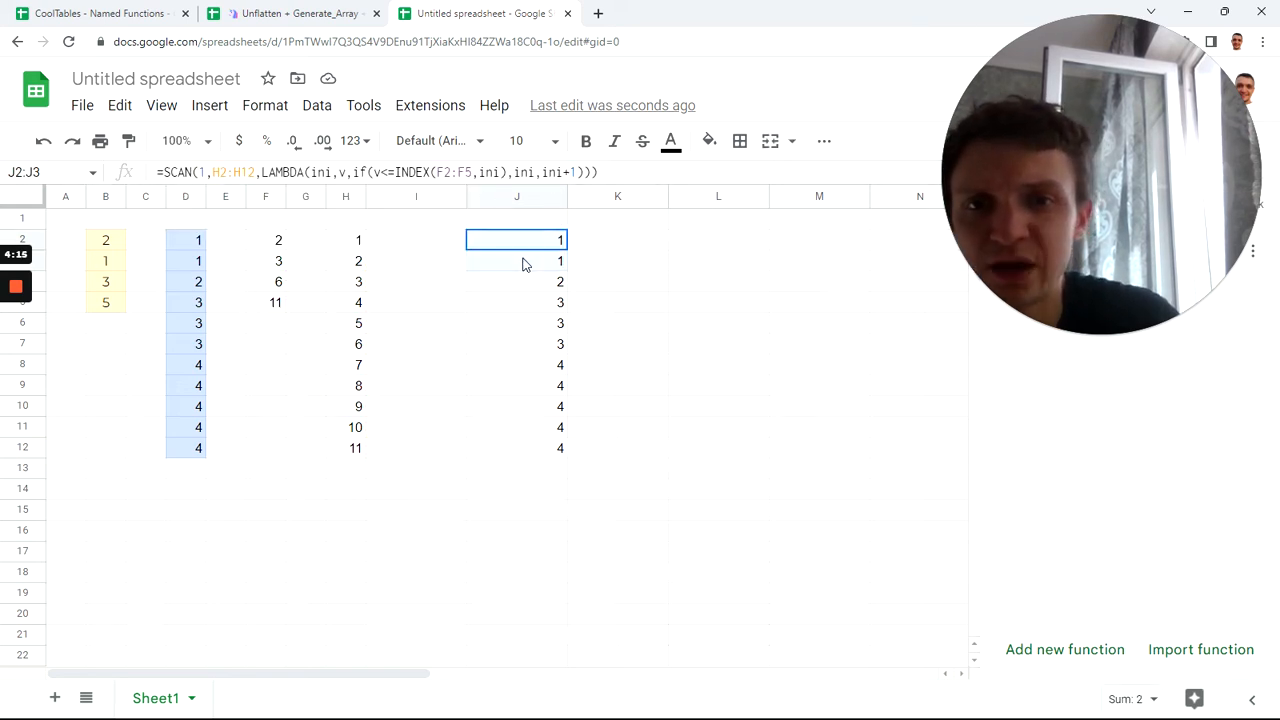
{"action": "left_click", "coordinate": [529, 285]}
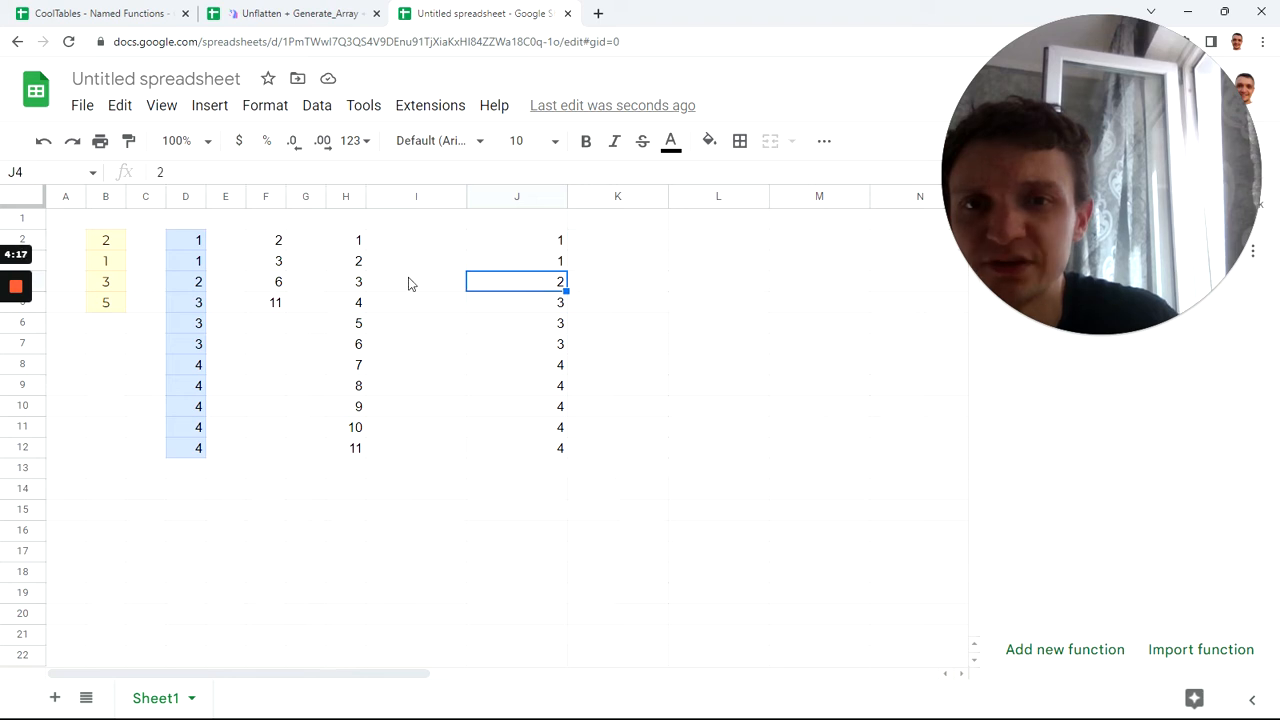
Test J2's formula against a count of 5 in B3 and undo that change
{"action": "left_click", "coordinate": [105, 263]}
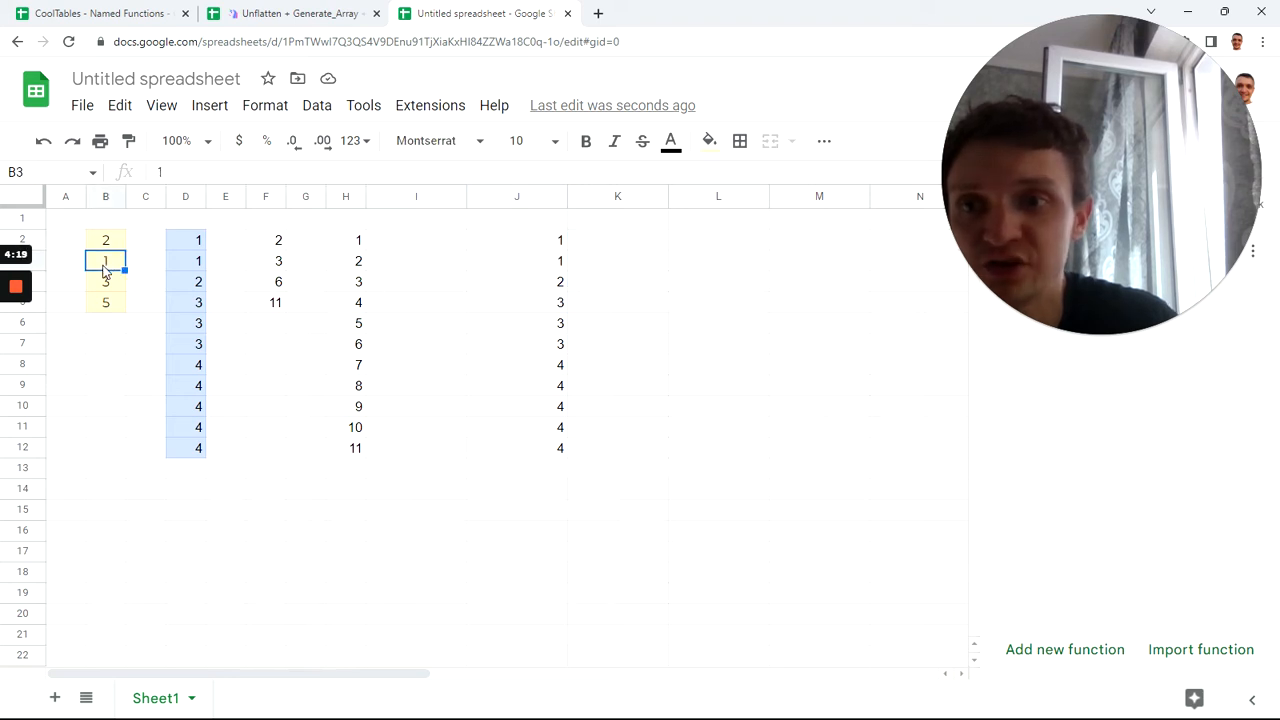
{"action": "type", "text": "5"}
{"action": "key", "text": "Return"}
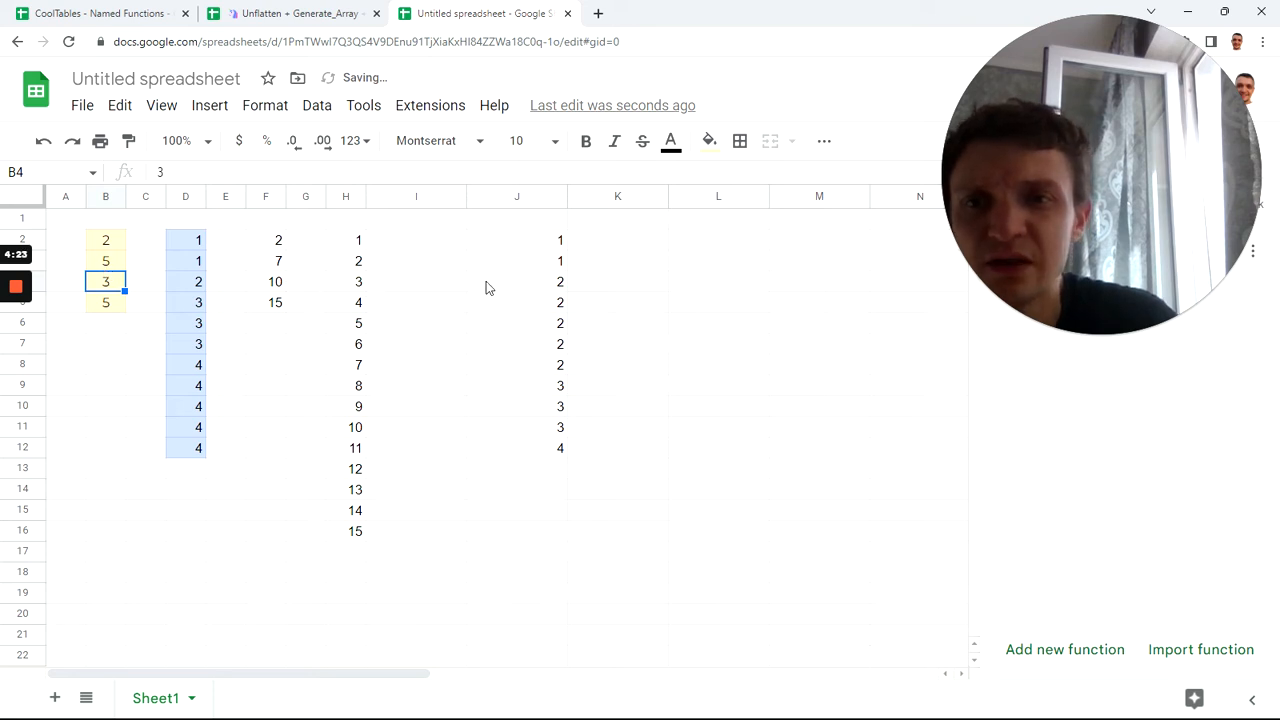
{"action": "left_click", "coordinate": [541, 248]}
{"action": "left_click", "coordinate": [600, 172]}
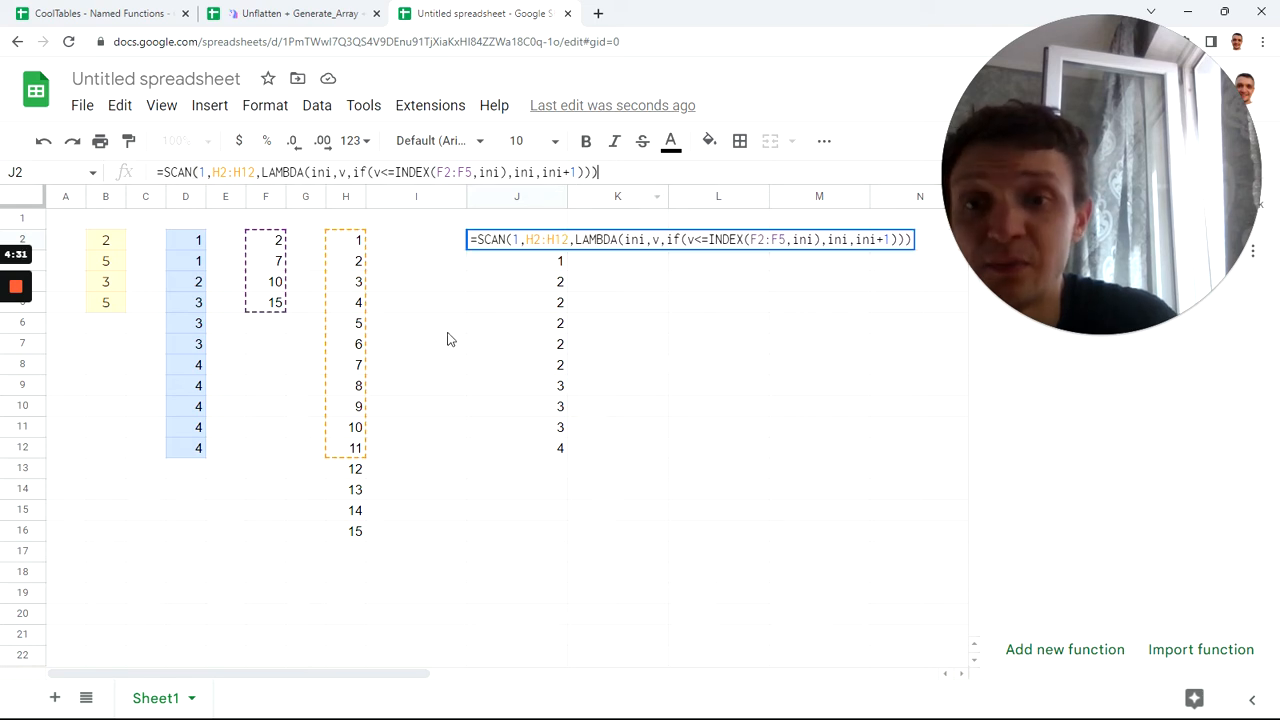
{"action": "key", "text": "Tab"}
{"action": "key", "text": "ctrl+z"}
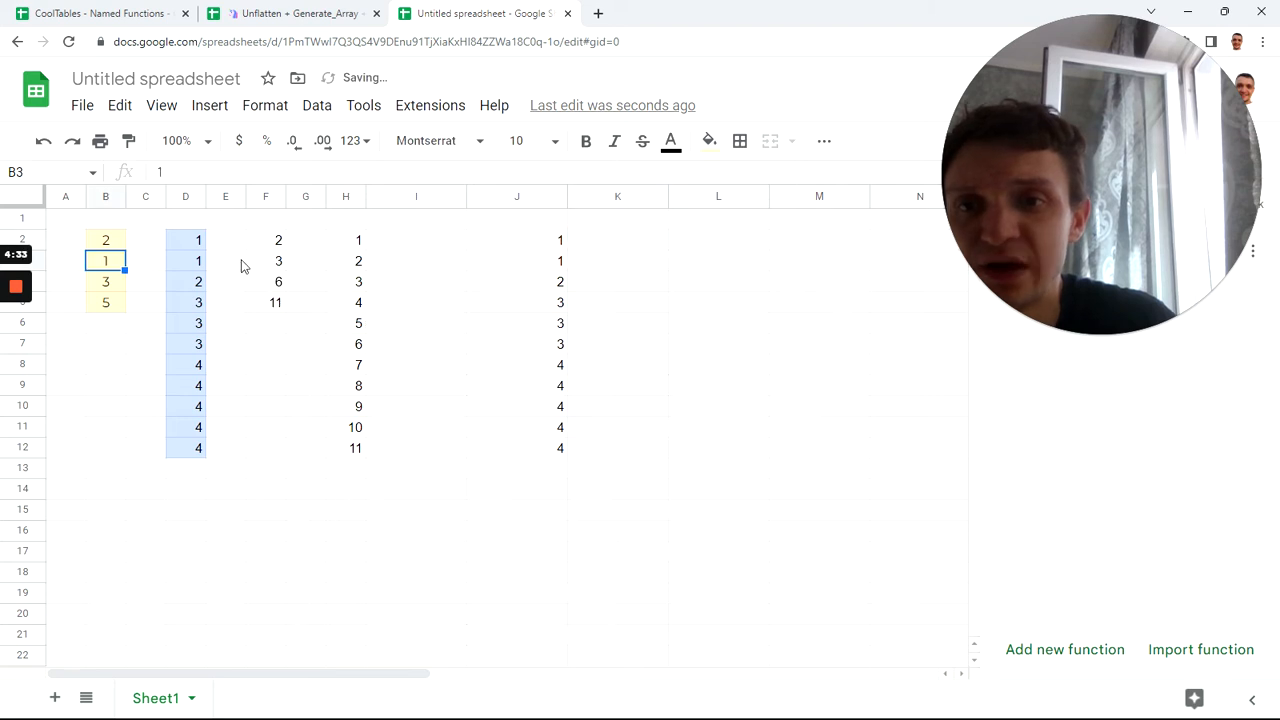
Examine the CUMULATIVE_SUM(B2:B5) formula in cell F2
{"action": "left_click", "coordinate": [278, 245]}
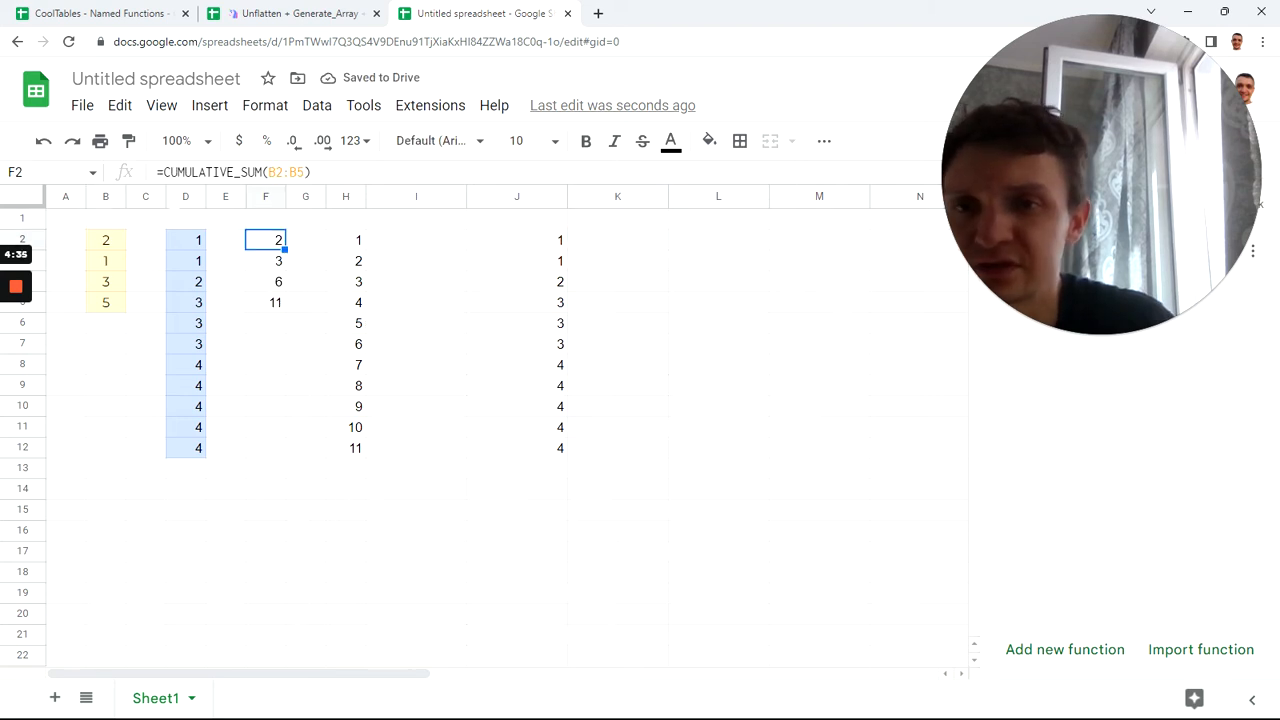
{"action": "left_click_drag", "start_coordinate": [163, 172], "coordinate": [311, 172]}
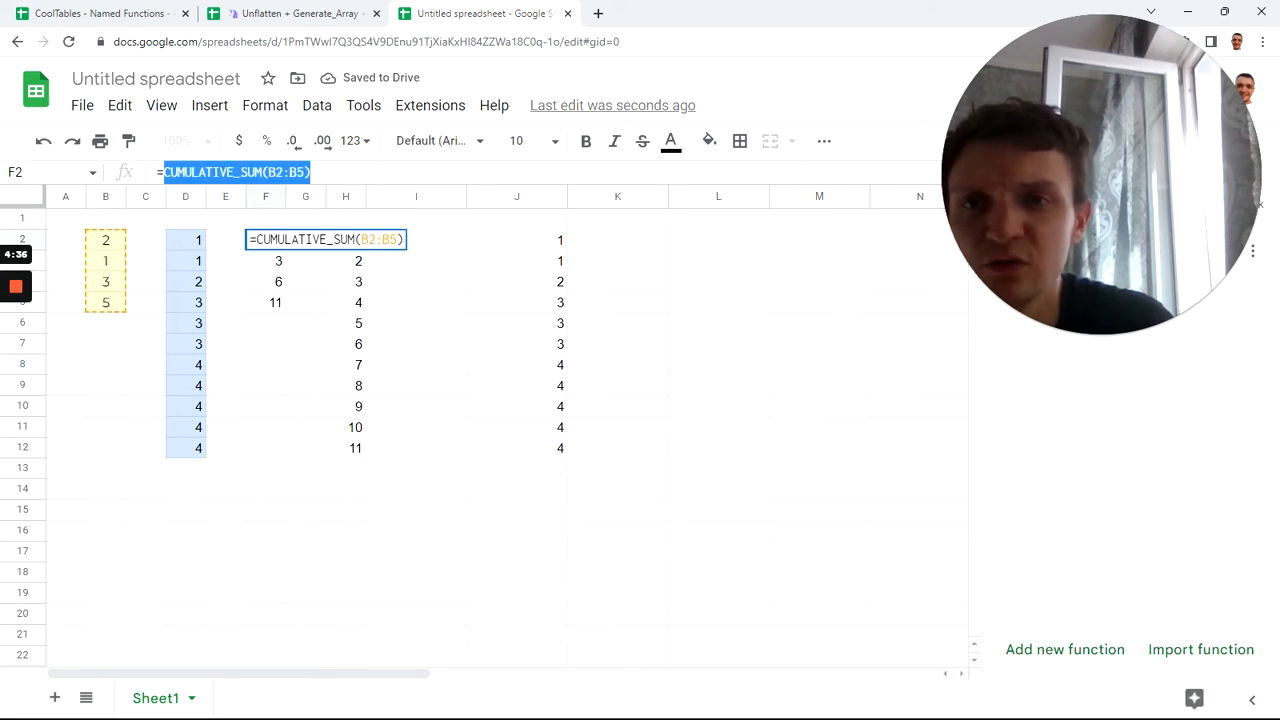
{"action": "key", "text": "Escape"}
Wrap J2's SCAN formula in a LAMBDA with the parameter cs, passing CUMULATIVE_SUM(B2:B5) as its argument
{"action": "left_click", "coordinate": [558, 240]}
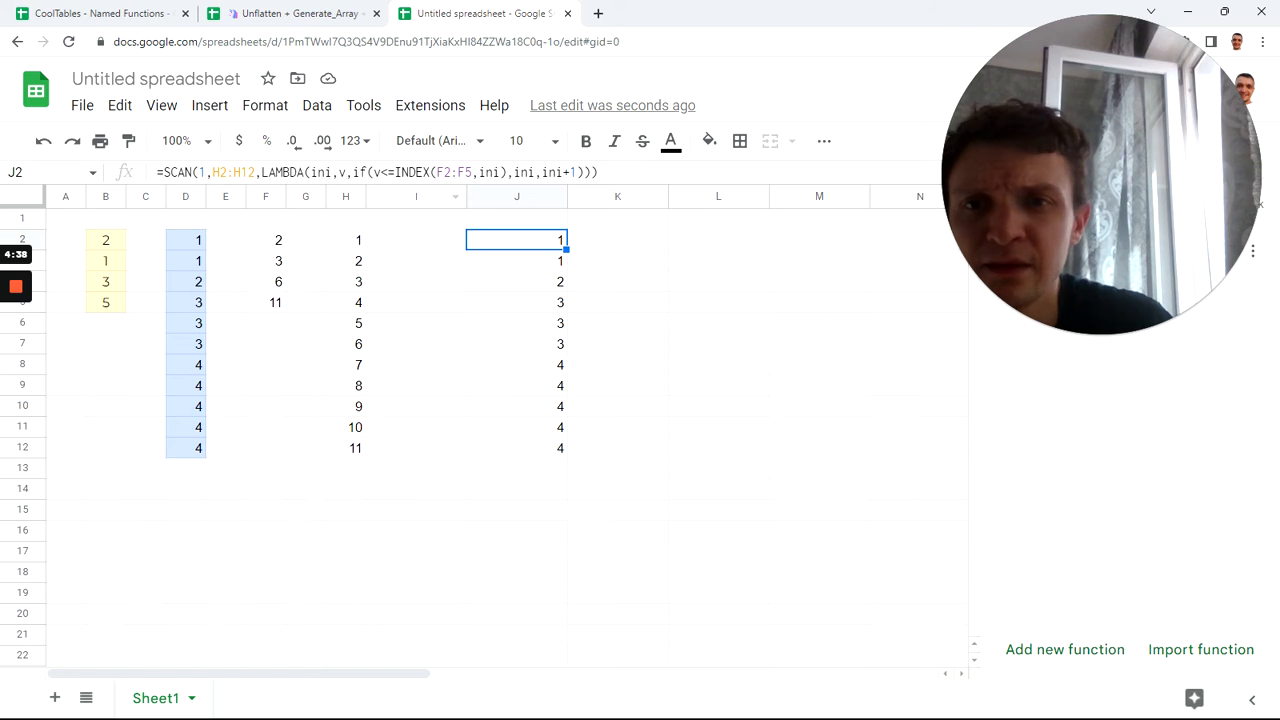
{"action": "left_click", "coordinate": [381, 172]}
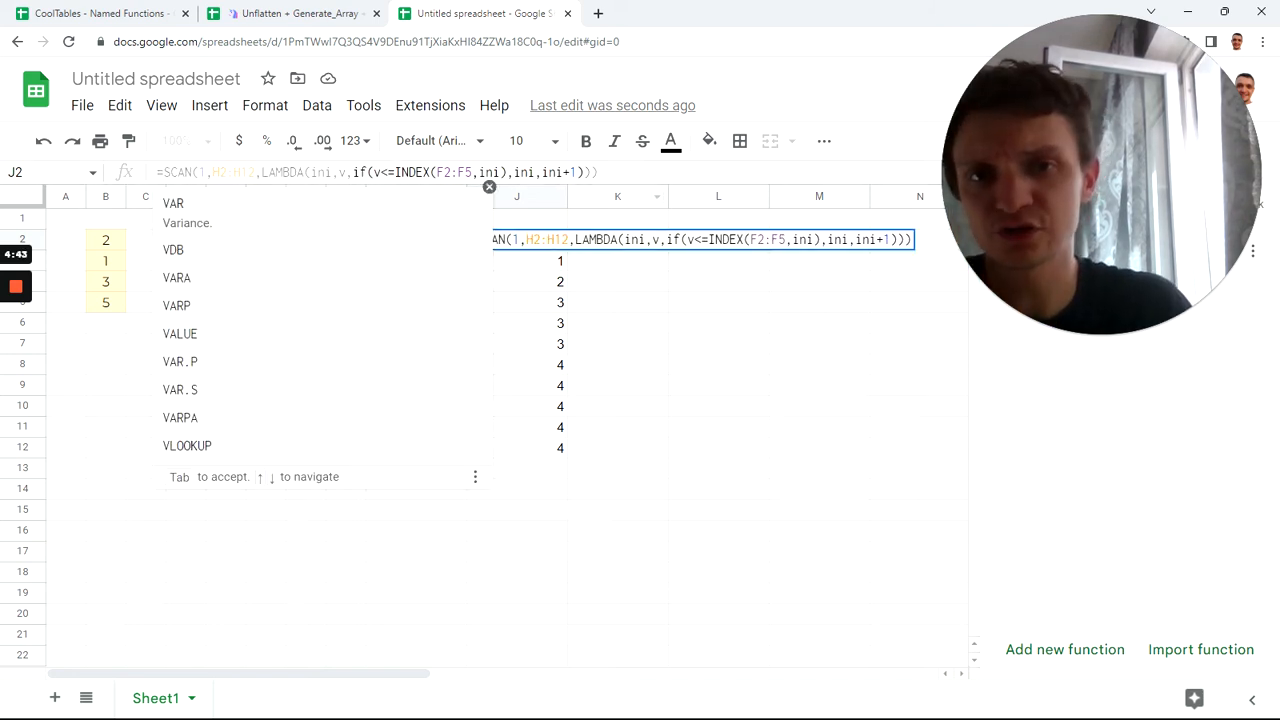
{"action": "left_click", "coordinate": [161, 172]}
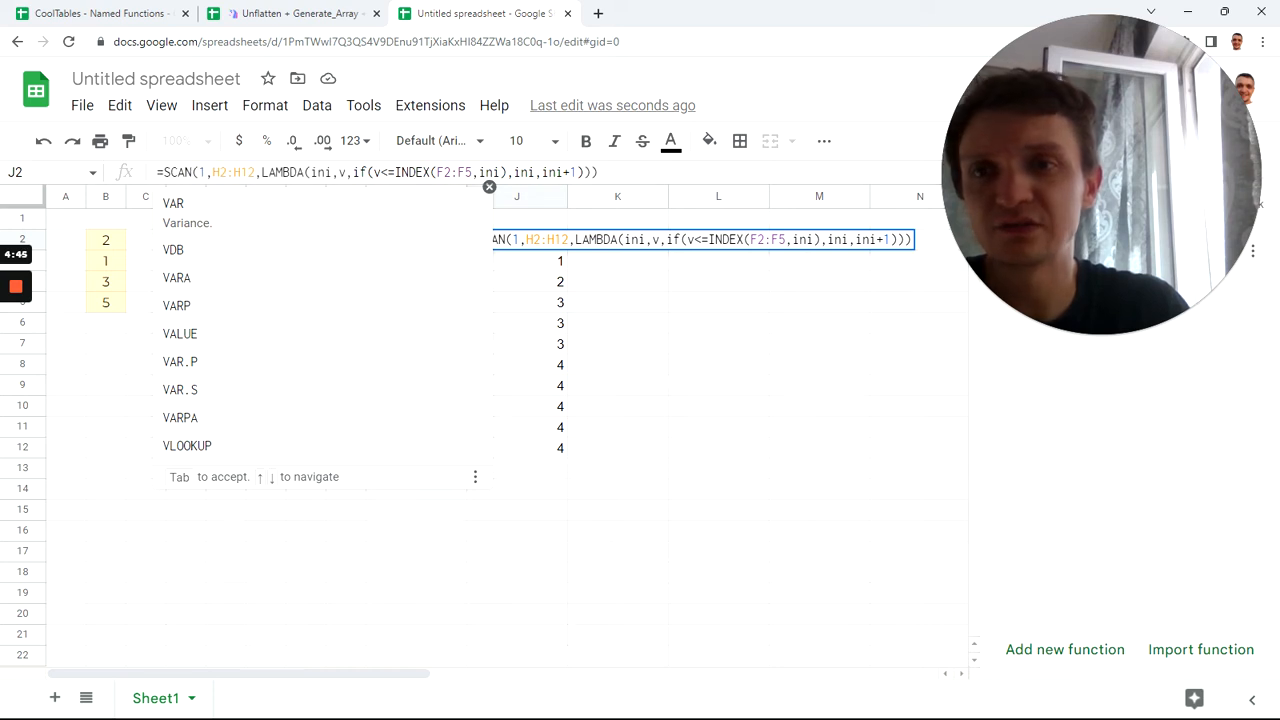
{"action": "type", "text": "lam"}
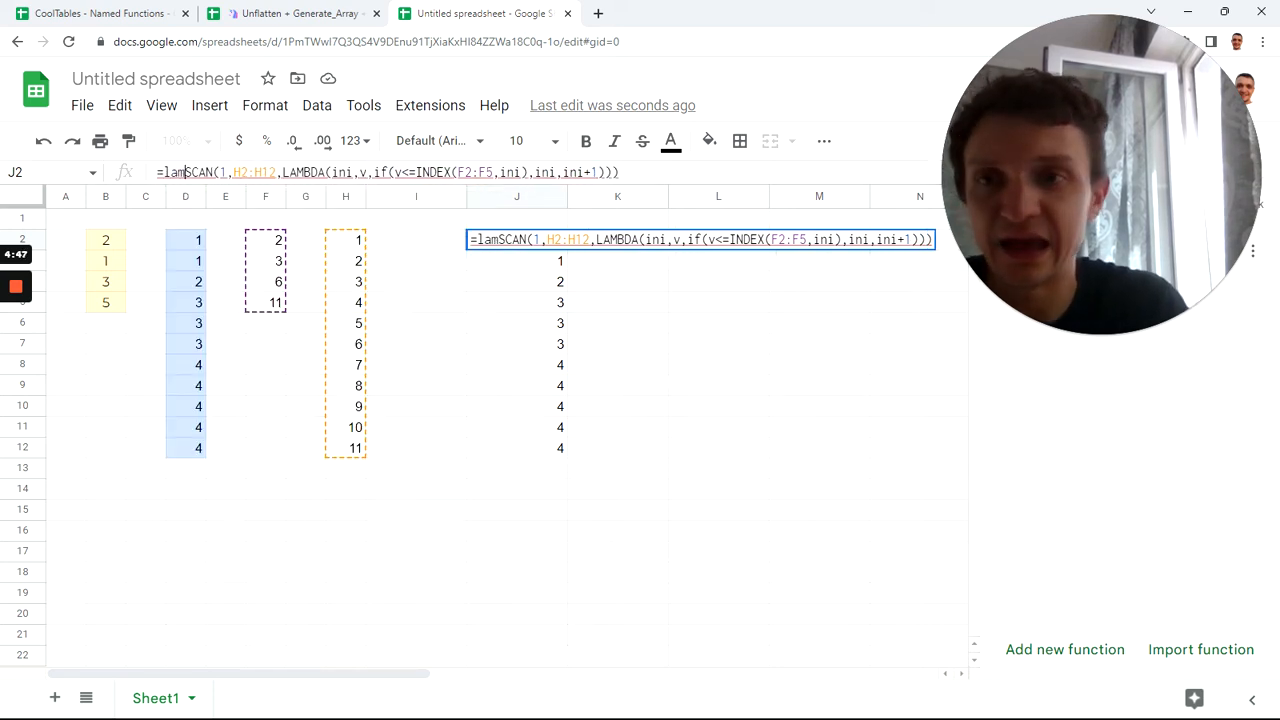
{"action": "type", "text": "bda*"}
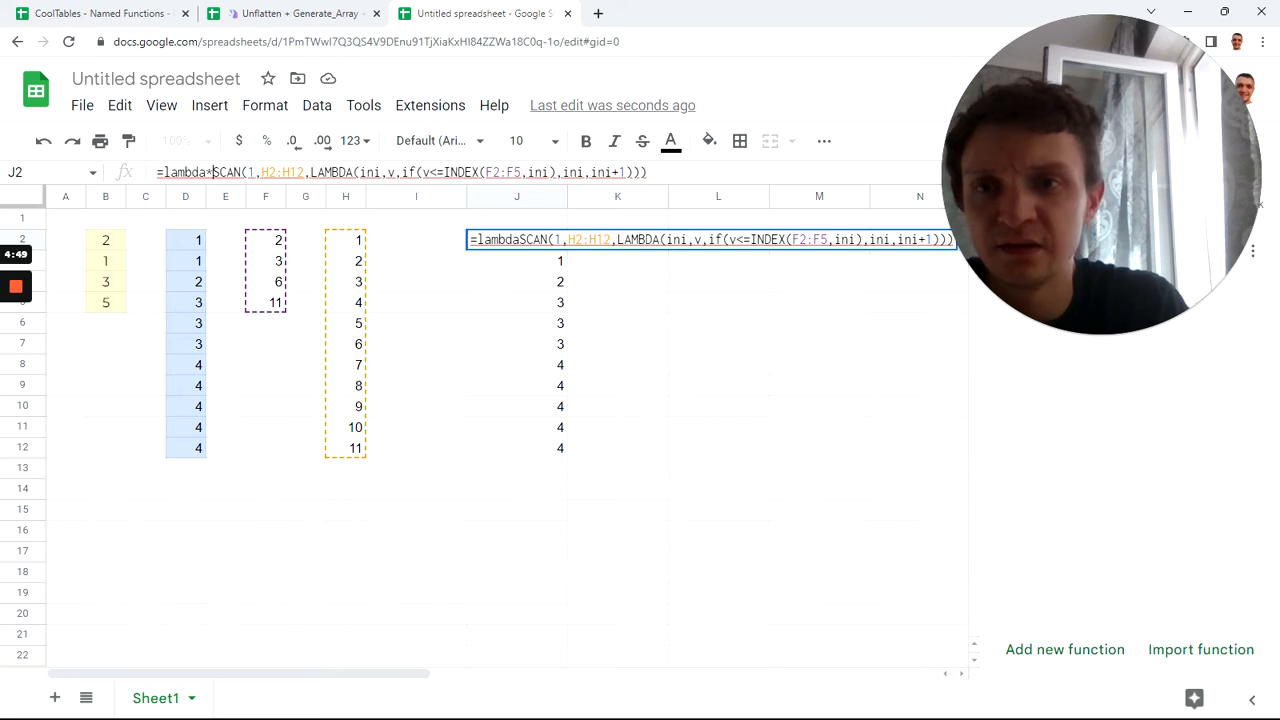
{"action": "key", "text": "BackSpace"}
{"action": "type", "text": "(cs"}
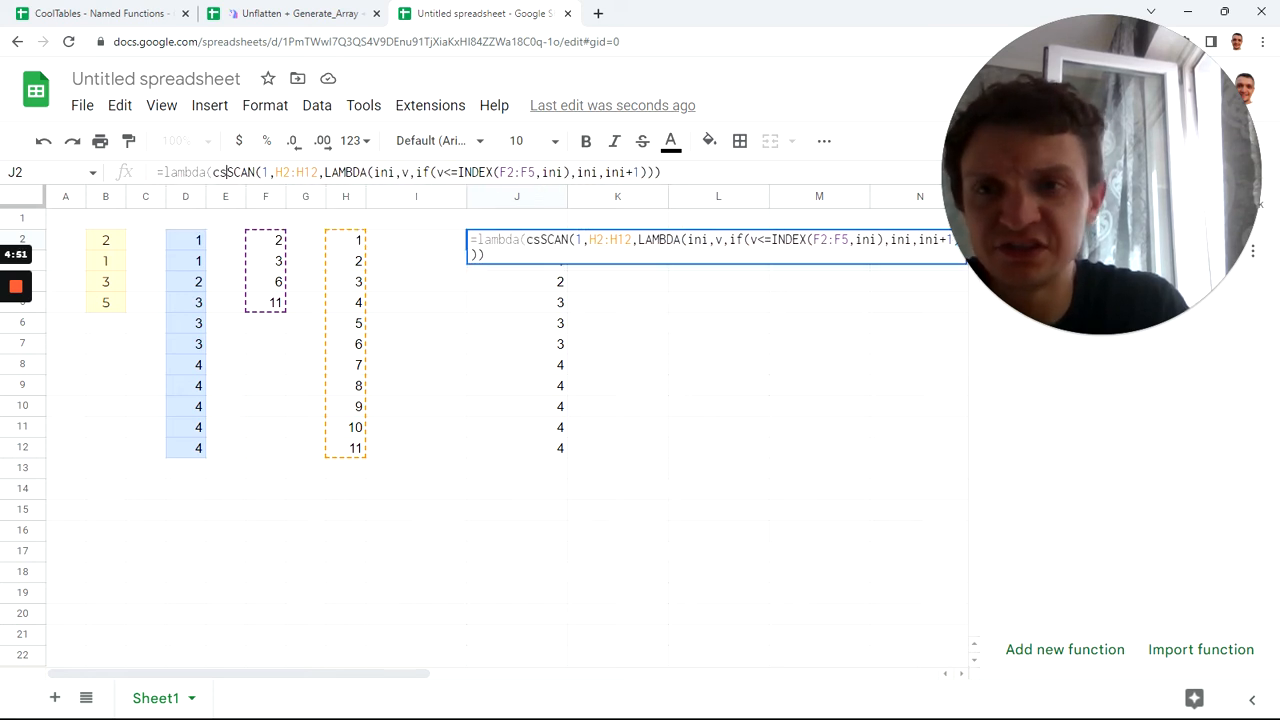
{"action": "type", "text": ","}
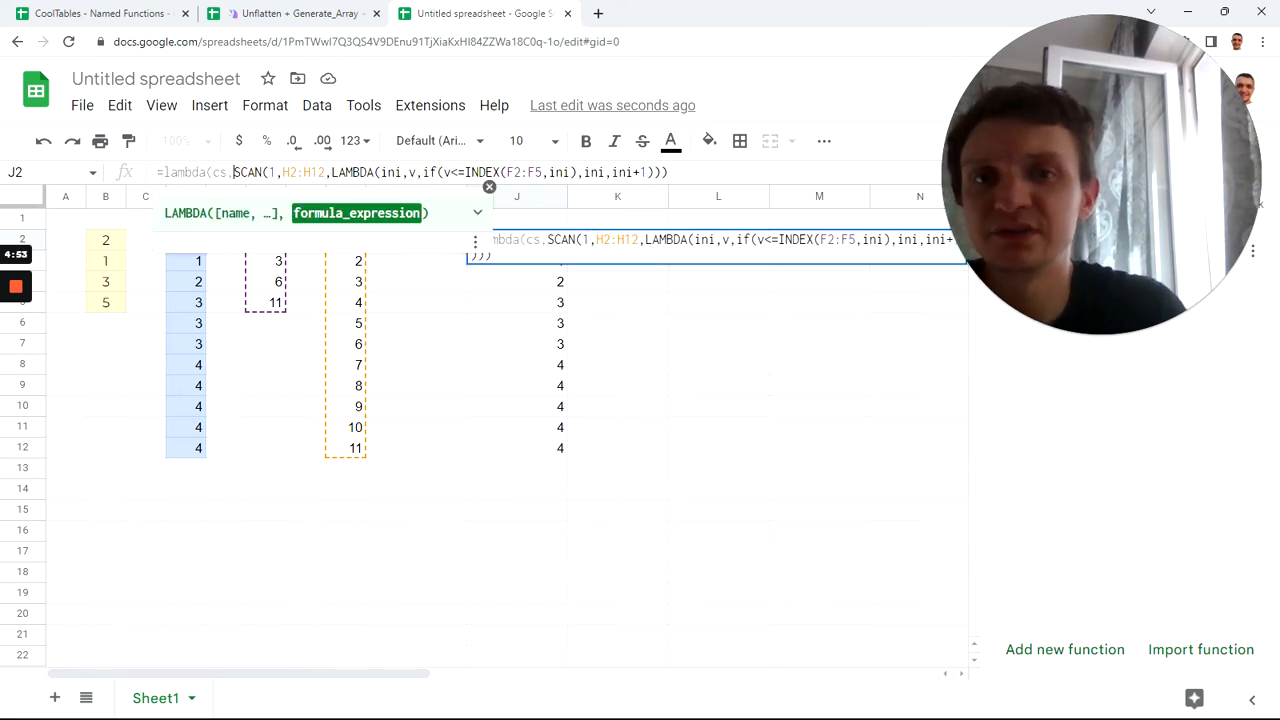
{"action": "type", "text": ")("}
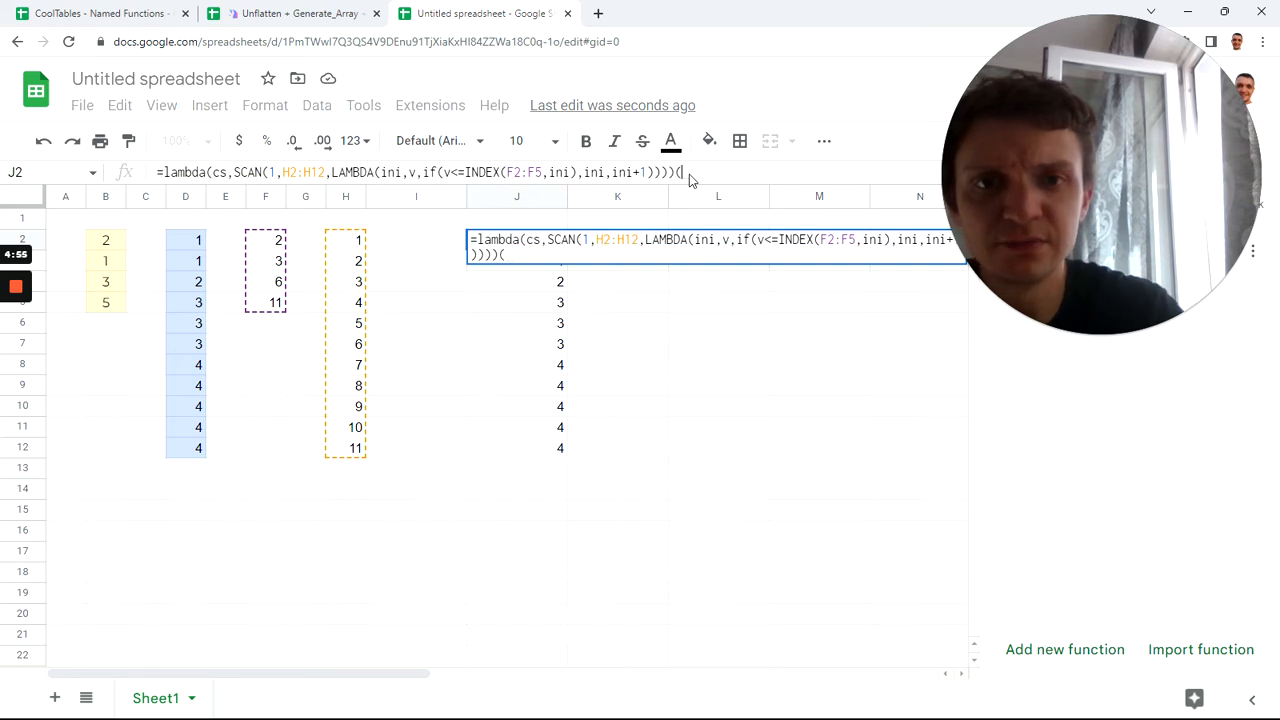
{"action": "type", "text": "CUMULATIVE_SUM(B2:B5))"}
{"action": "key", "text": "Tab"}
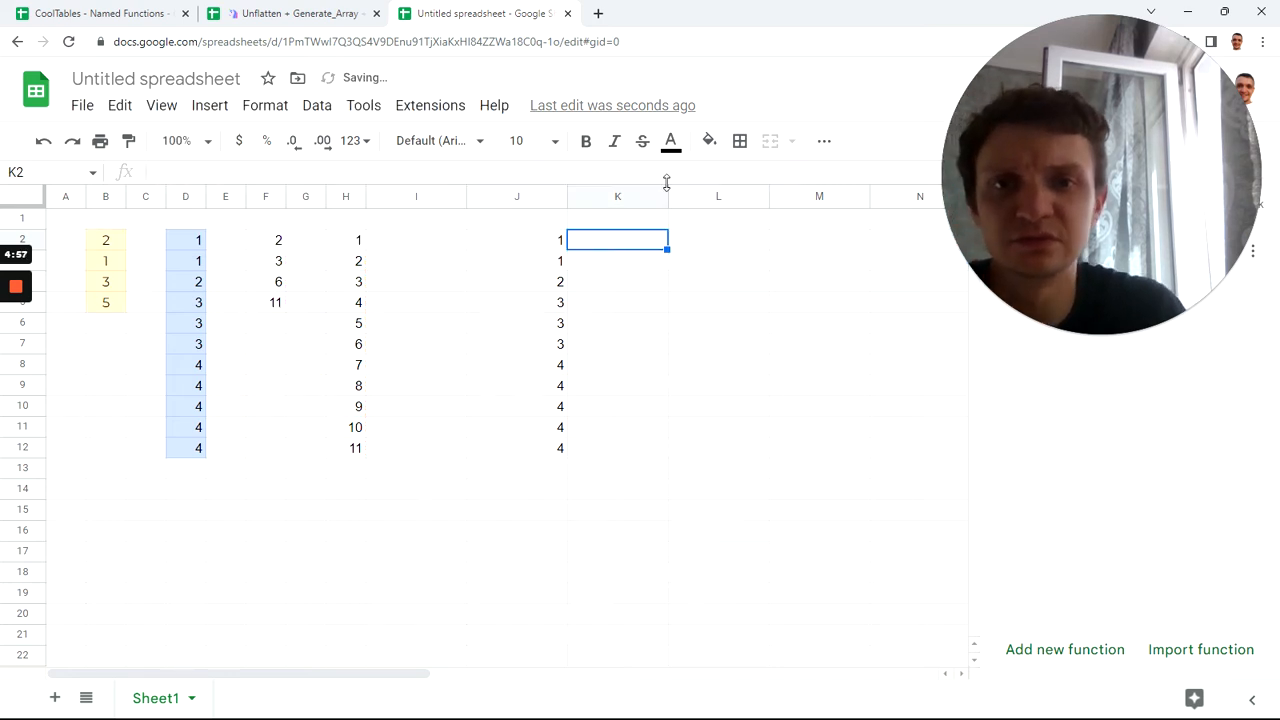
Replace the F2:F5 reference inside J2's INDEX function with the cs parameter and enter the formula
{"action": "key", "text": "Left"}
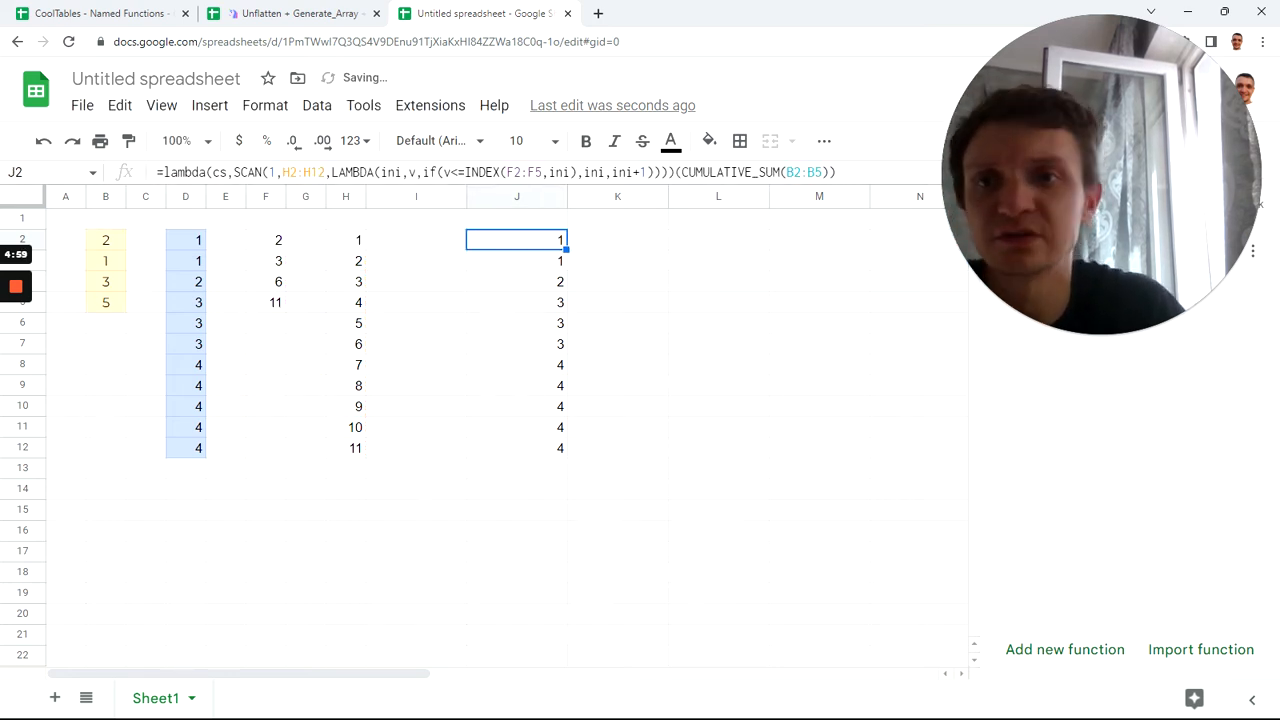
{"action": "double_click", "coordinate": [219, 172]}
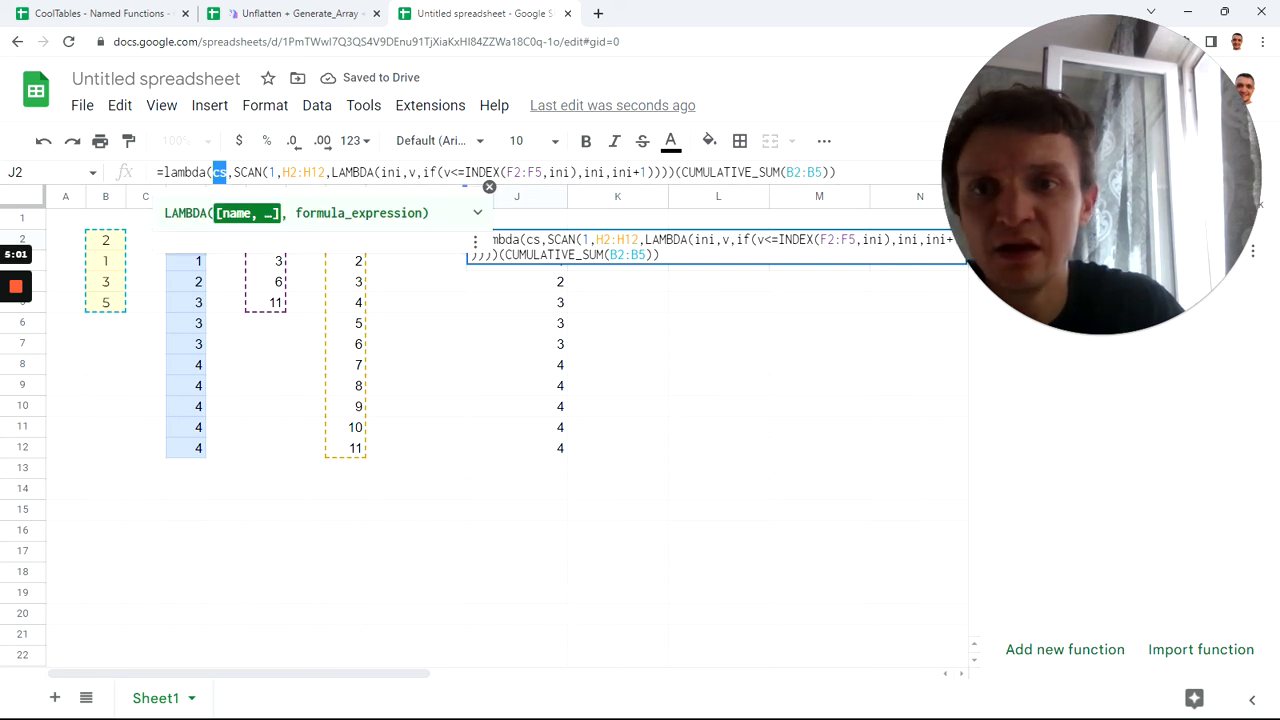
{"action": "left_click_drag", "start_coordinate": [507, 173], "coordinate": [535, 173]}
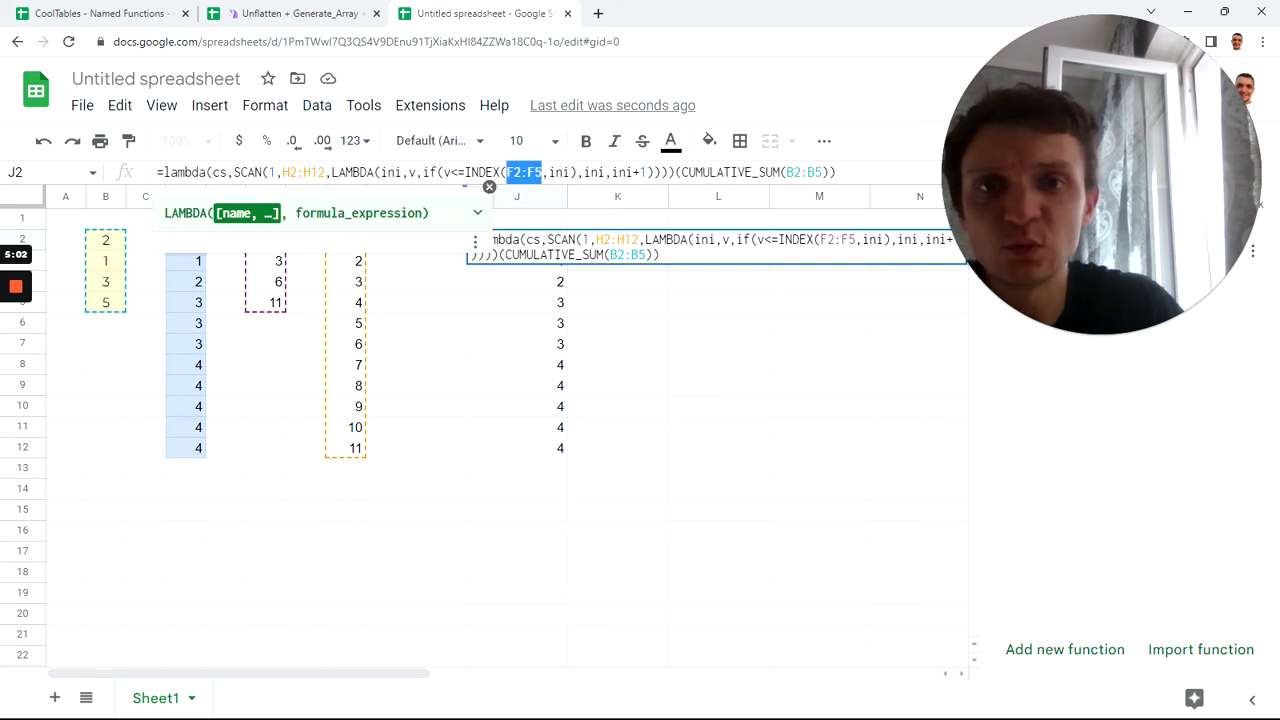
{"action": "type", "text": "cs"}
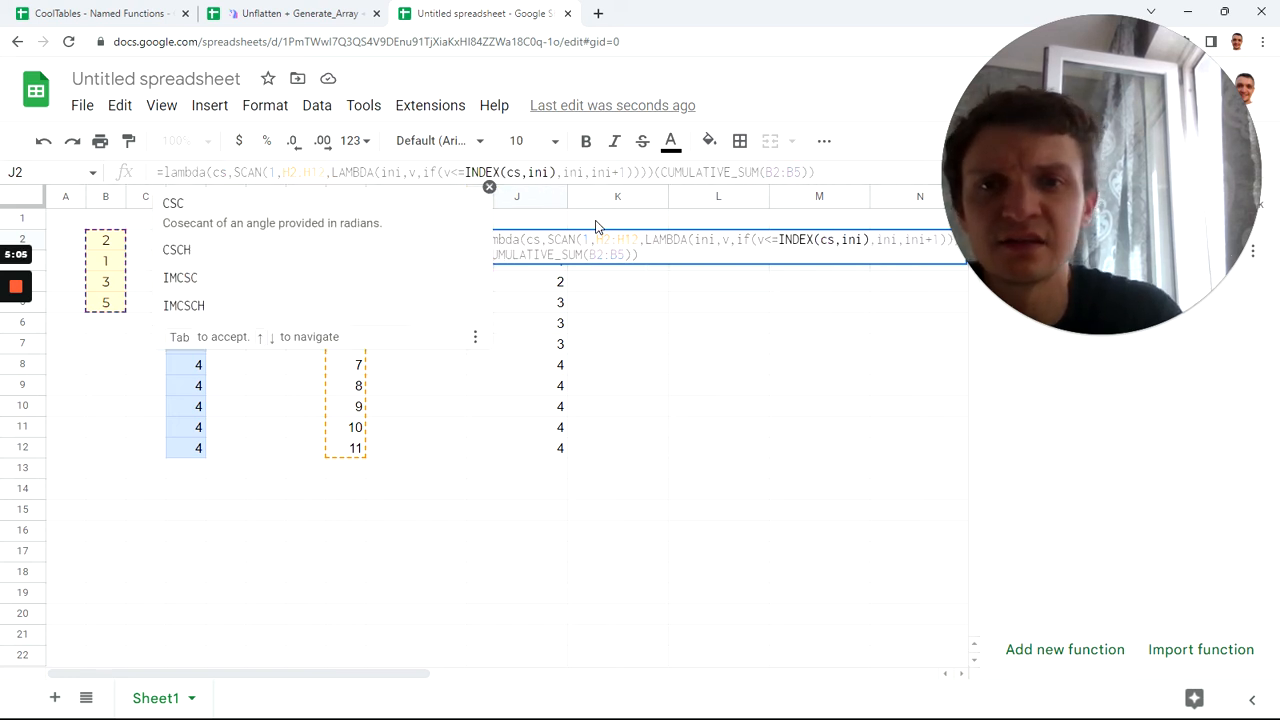
{"action": "key", "text": "Tab"}
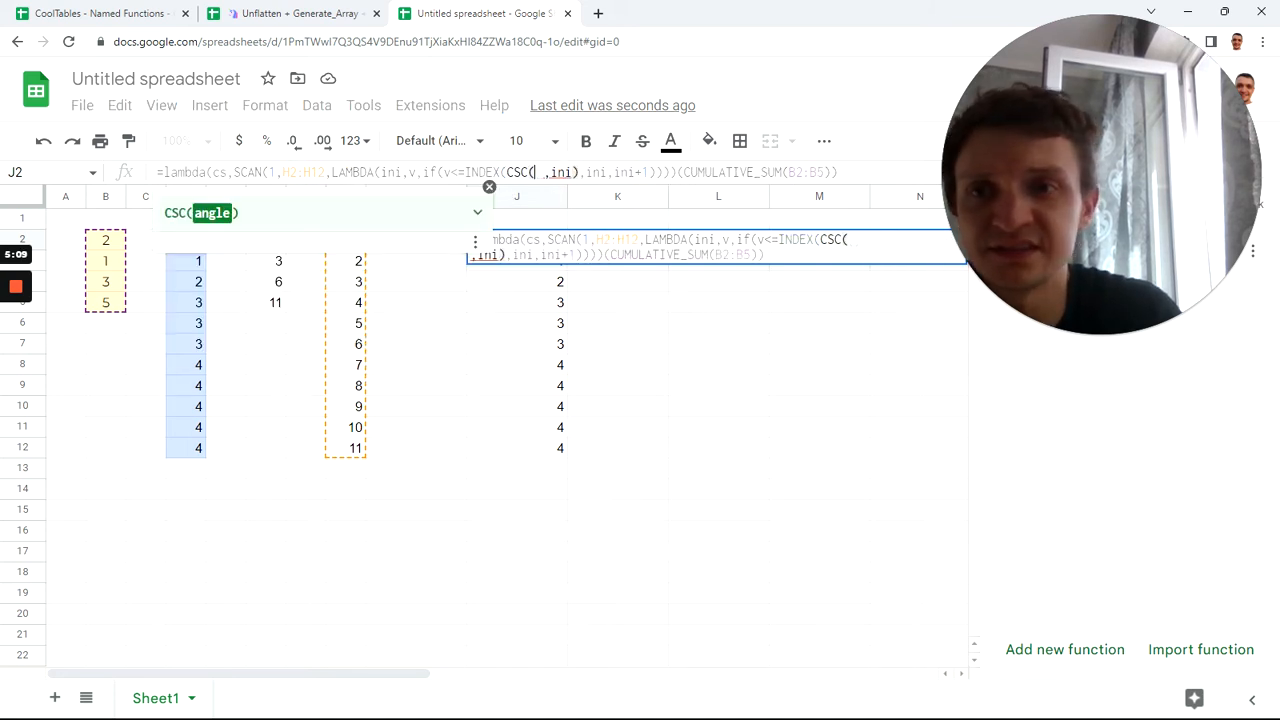
{"action": "left_click_drag", "start_coordinate": [539, 172], "coordinate": [506, 172]}
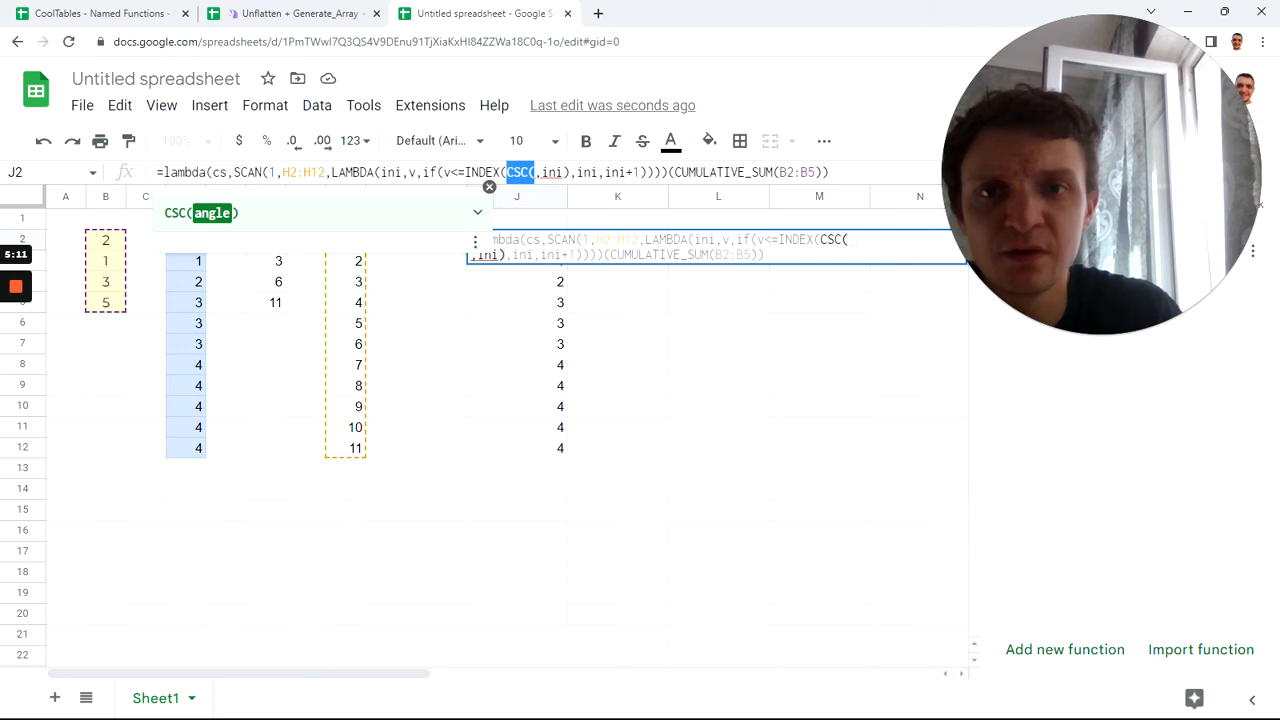
{"action": "type", "text": "c"}
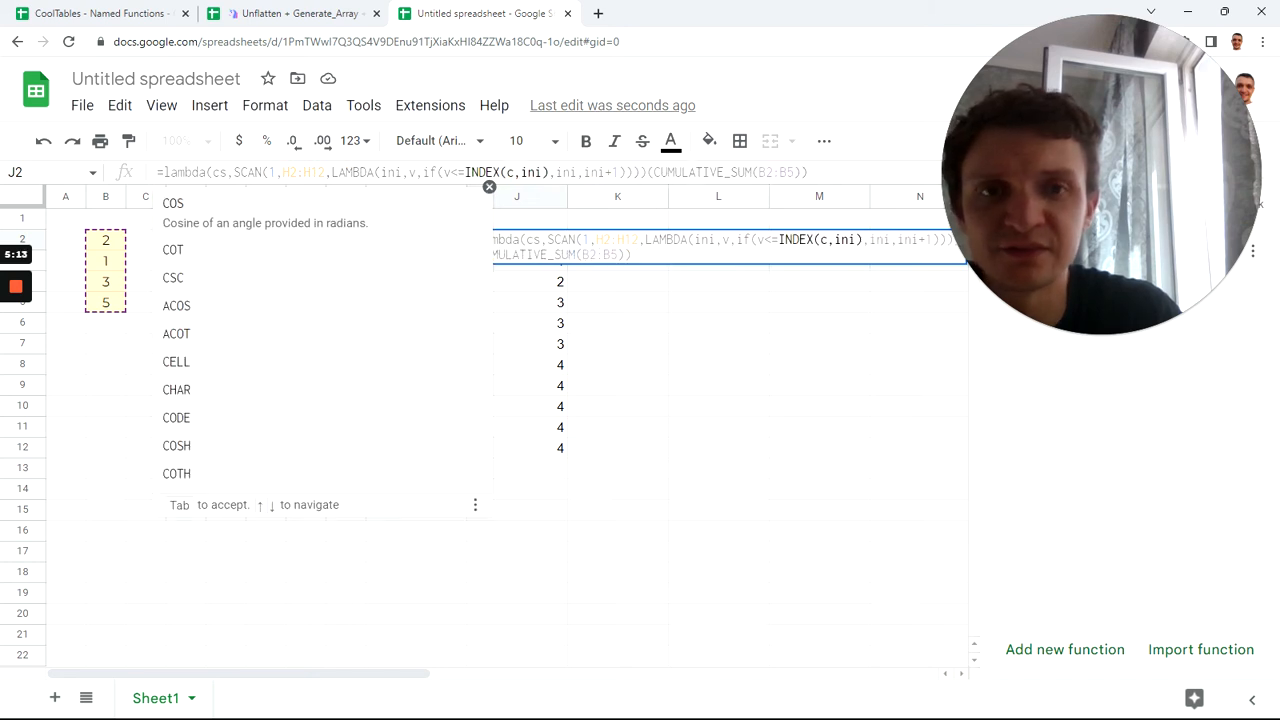
{"action": "type", "text": "s"}
{"action": "key", "text": "End"}
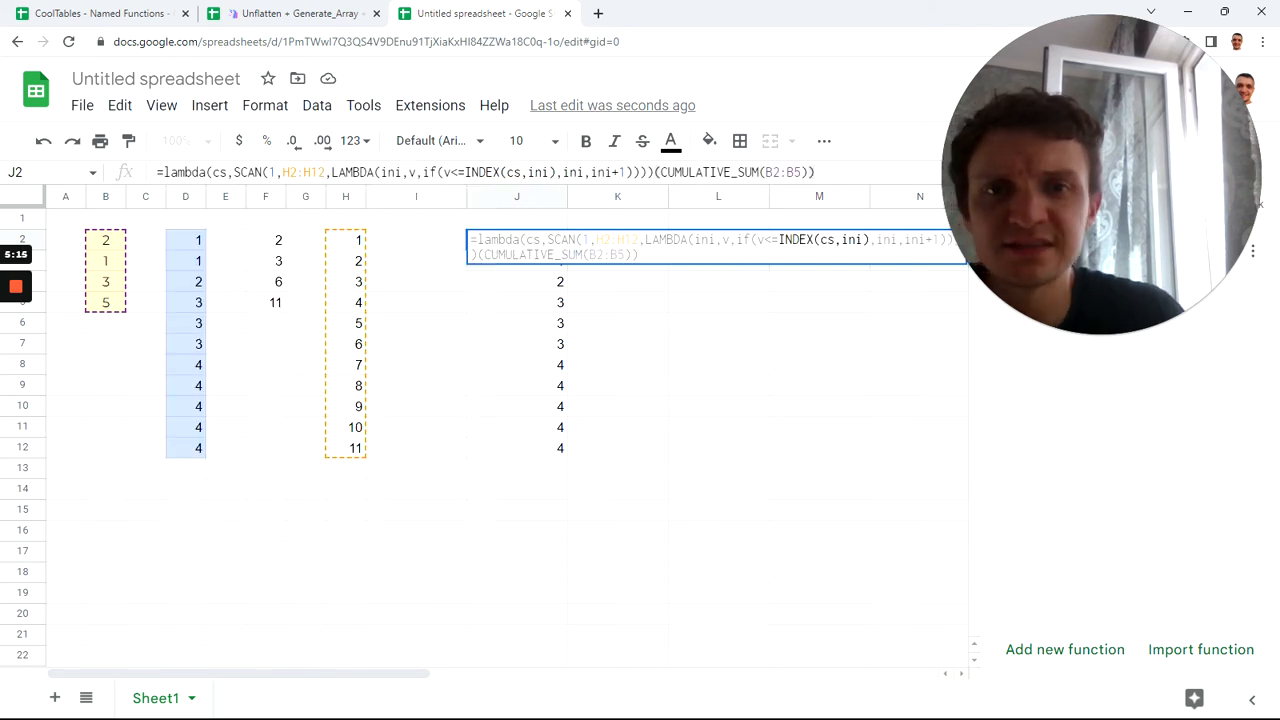
{"action": "key", "text": "Return"}
{"action": "left_click", "coordinate": [545, 245]}
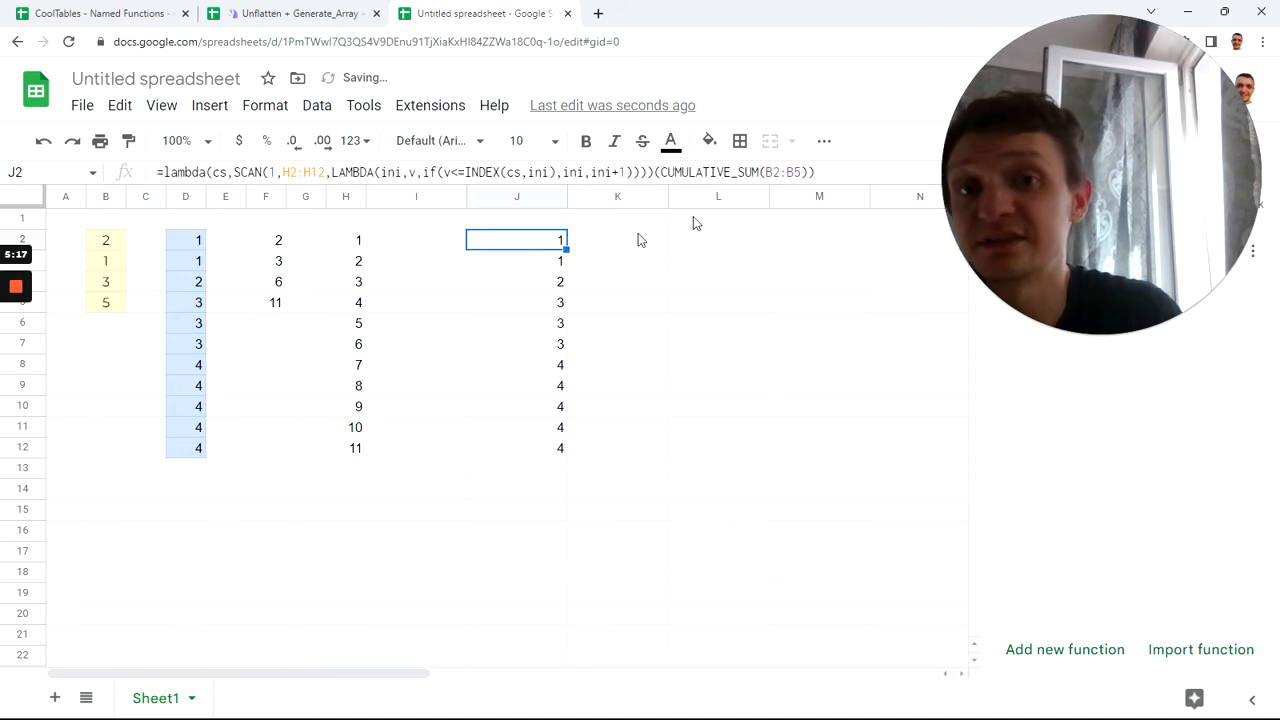
Copy the SEQUENCE(SUM(B2:B5)) expression from the formula in H2
{"action": "key", "text": "Return"}
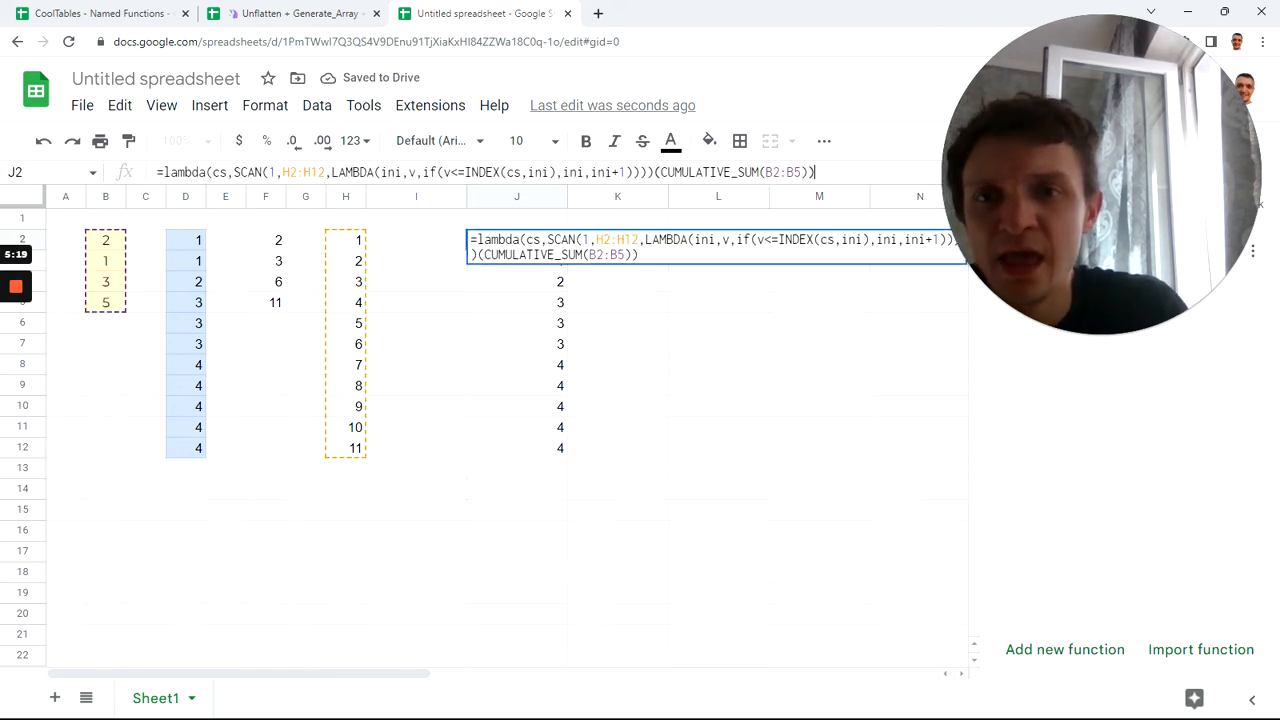
{"action": "key", "text": "Tab"}
{"action": "left_click", "coordinate": [350, 242]}
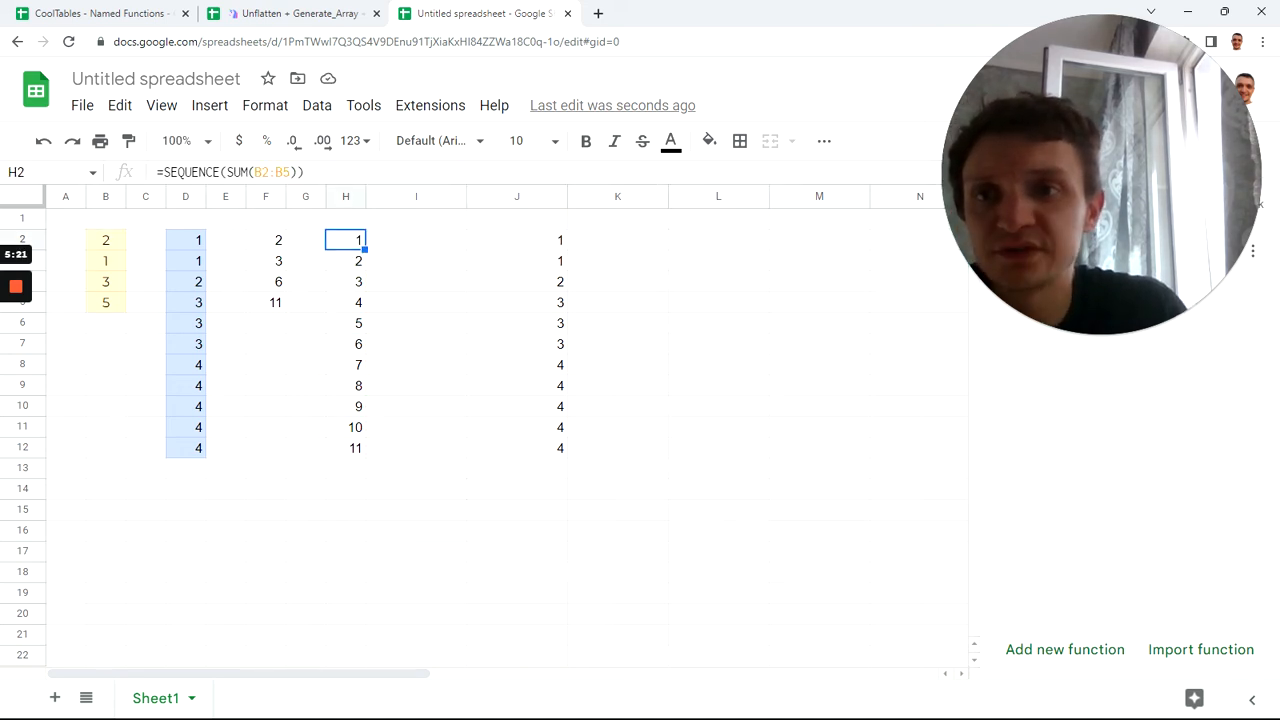
{"action": "left_click_drag", "start_coordinate": [305, 173], "coordinate": [164, 173]}
{"action": "key", "text": "ctrl+c"}
{"action": "key", "text": "Tab"}
Replace H2:H12 in J2's SCAN with the copied SEQUENCE(SUM(B2:B5)) expression and enter the formula
{"action": "left_click", "coordinate": [548, 246]}
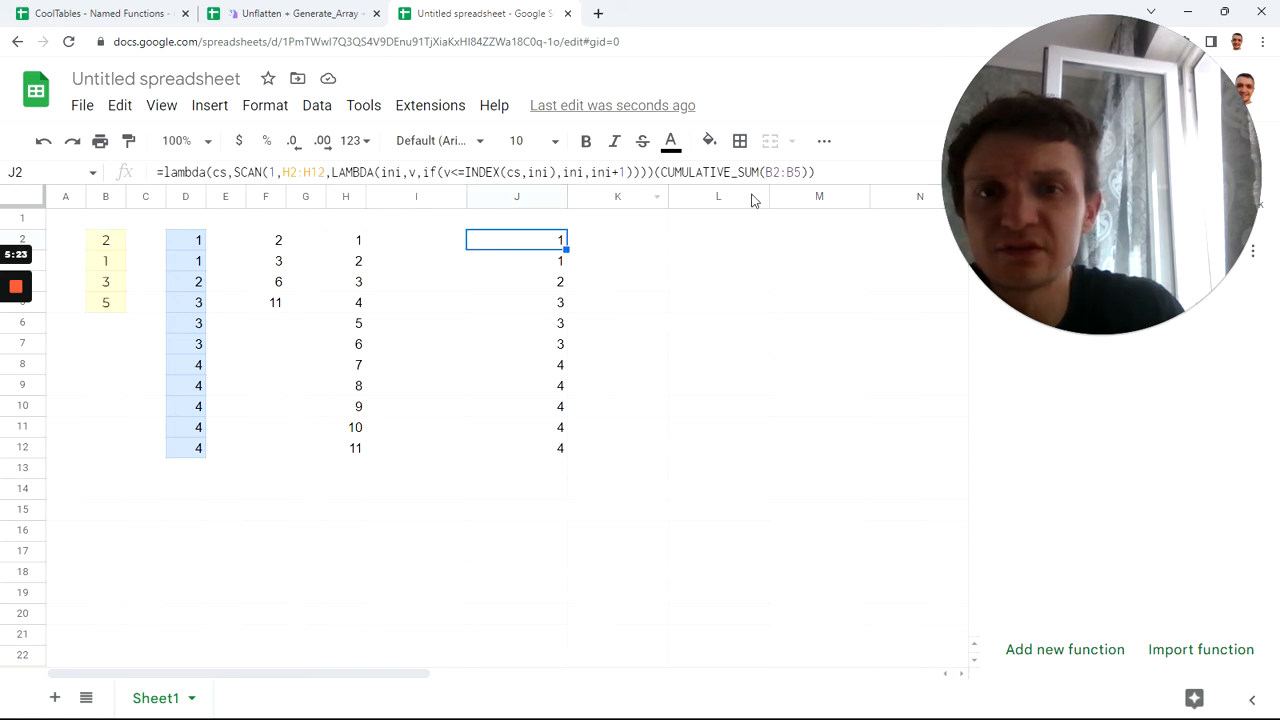
{"action": "key", "text": "Return"}
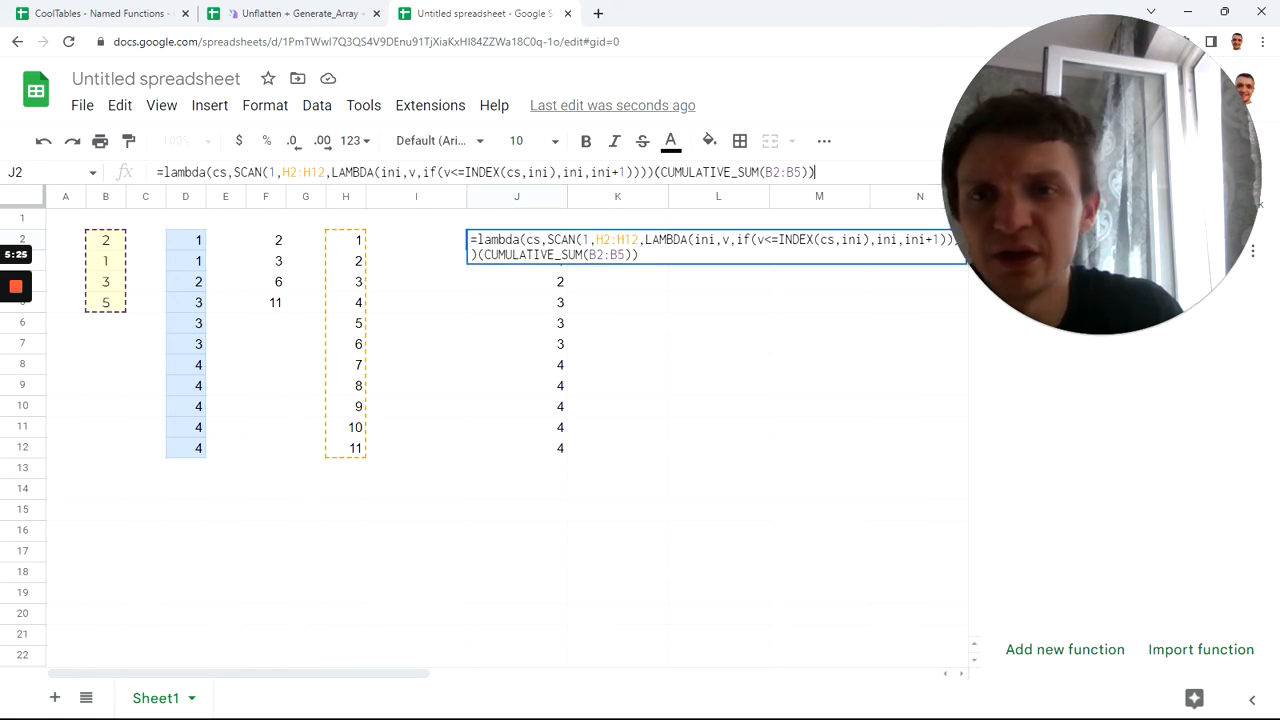
{"action": "left_click", "coordinate": [316, 172]}
{"action": "left_click_drag", "start_coordinate": [326, 172], "coordinate": [290, 172]}
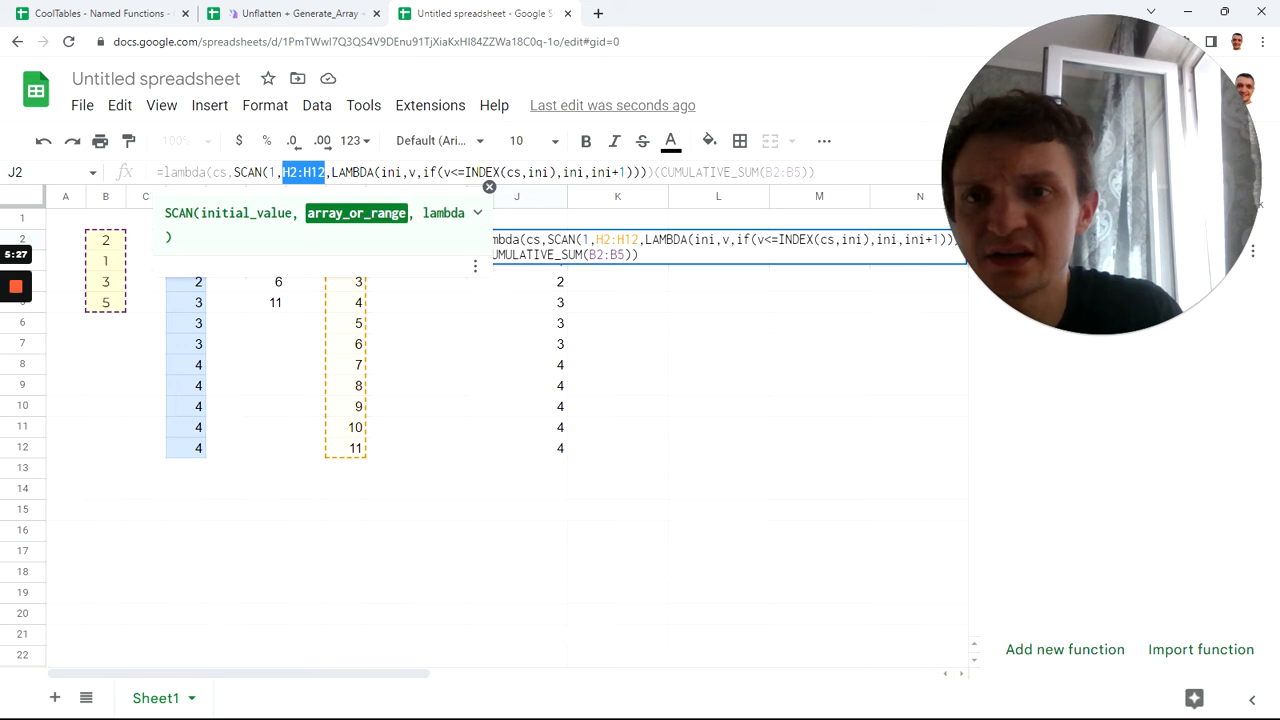
{"action": "key", "text": "ctrl+v"}
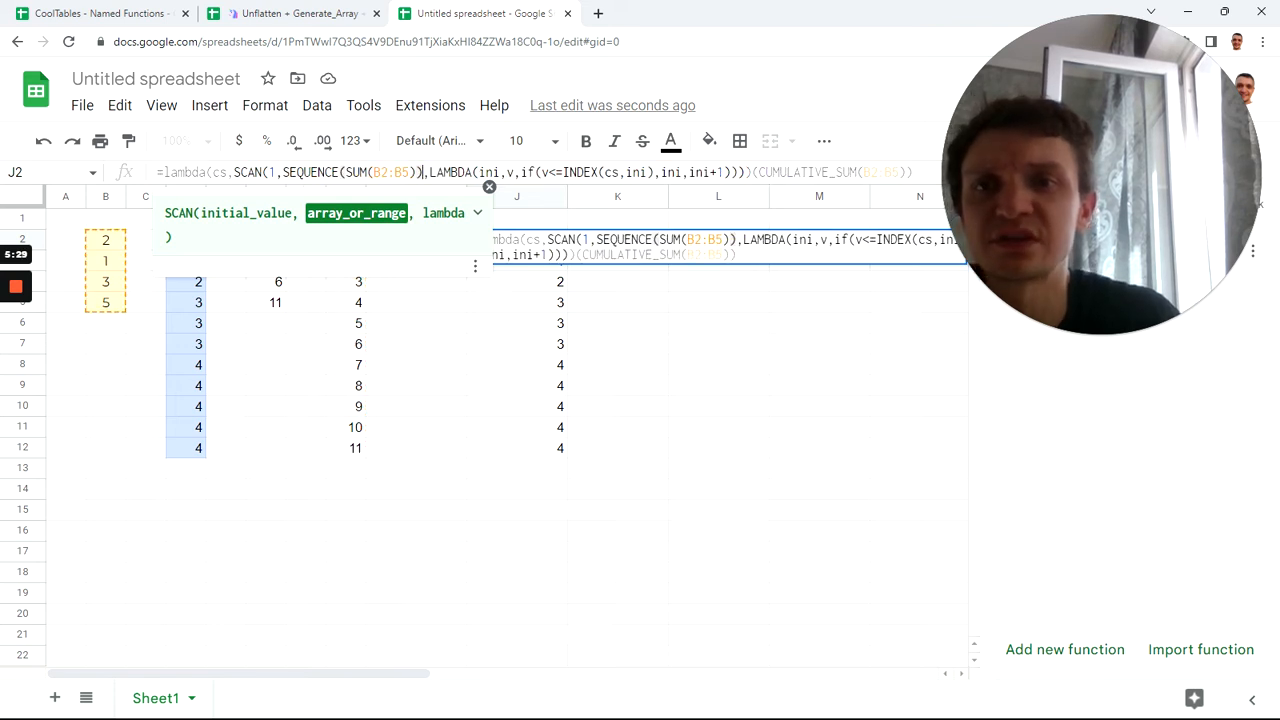
{"action": "key", "text": "Return"}
Test J2's formula by setting B3 to 5, and compare the static list in D2:D12 with column J's indexes
{"action": "left_click", "coordinate": [118, 264]}
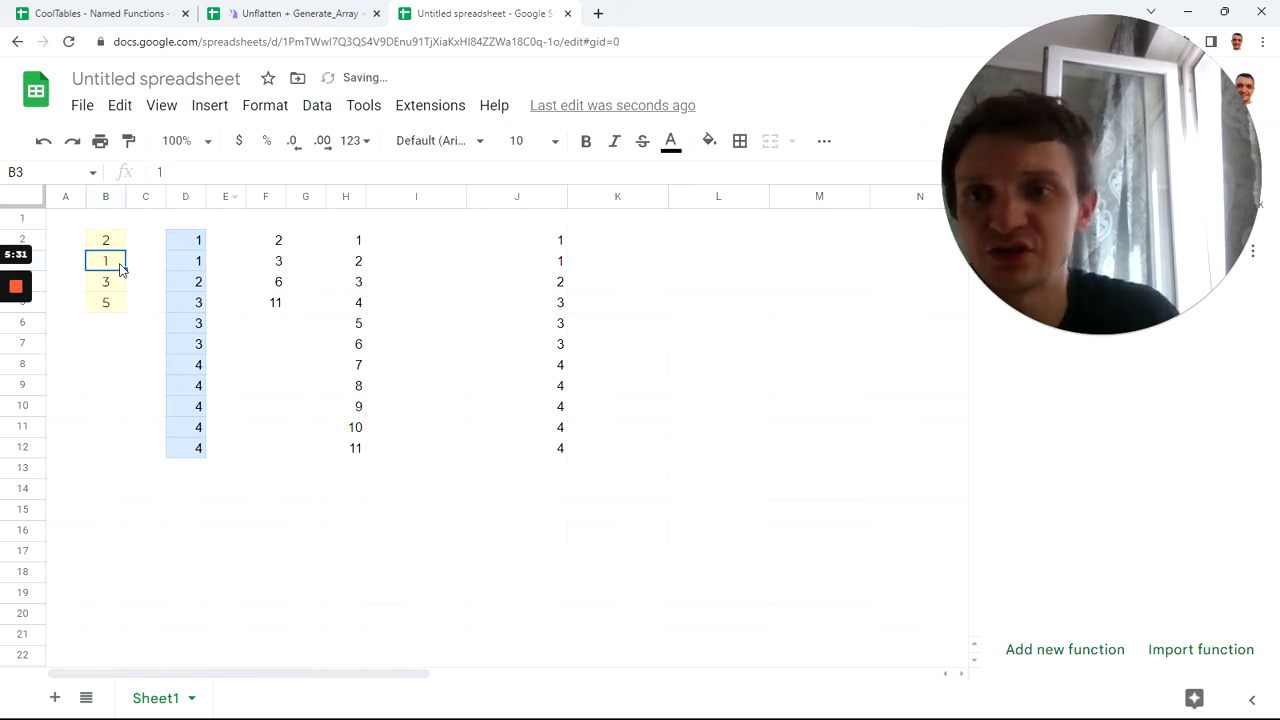
{"action": "type", "text": "5"}
{"action": "key", "text": "Return"}
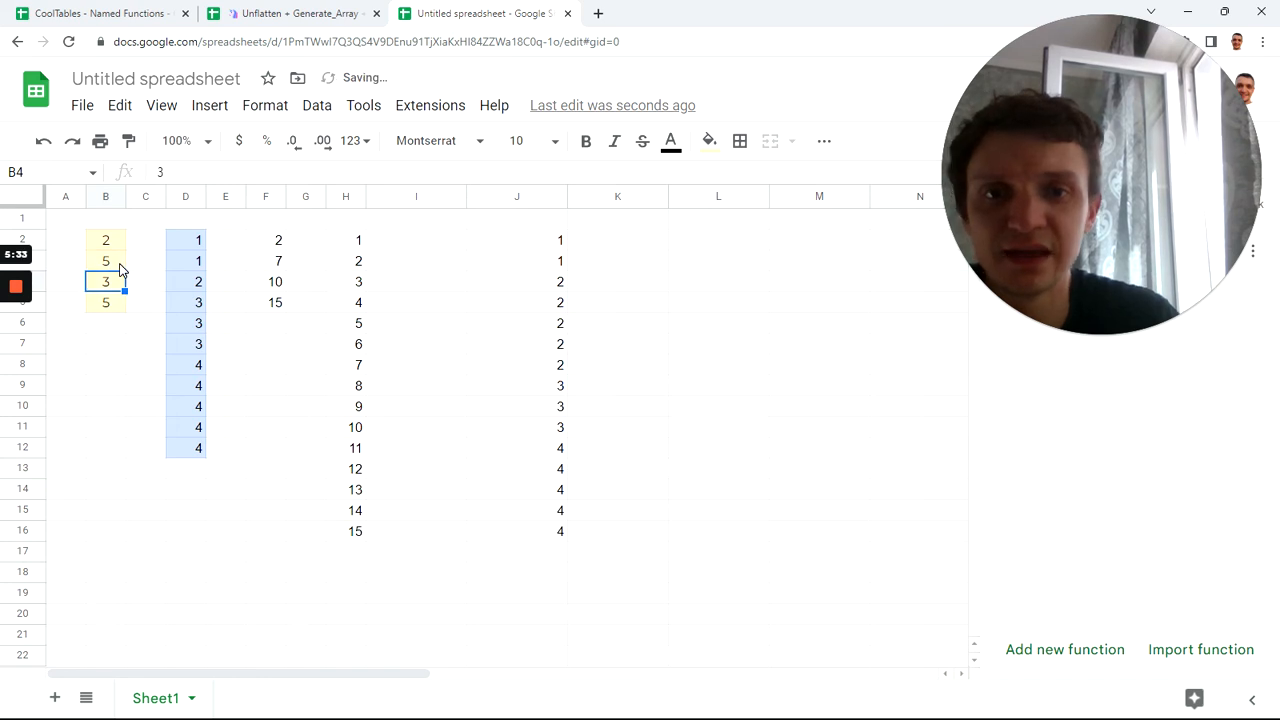
{"action": "left_click_drag", "start_coordinate": [180, 246], "coordinate": [200, 460]}
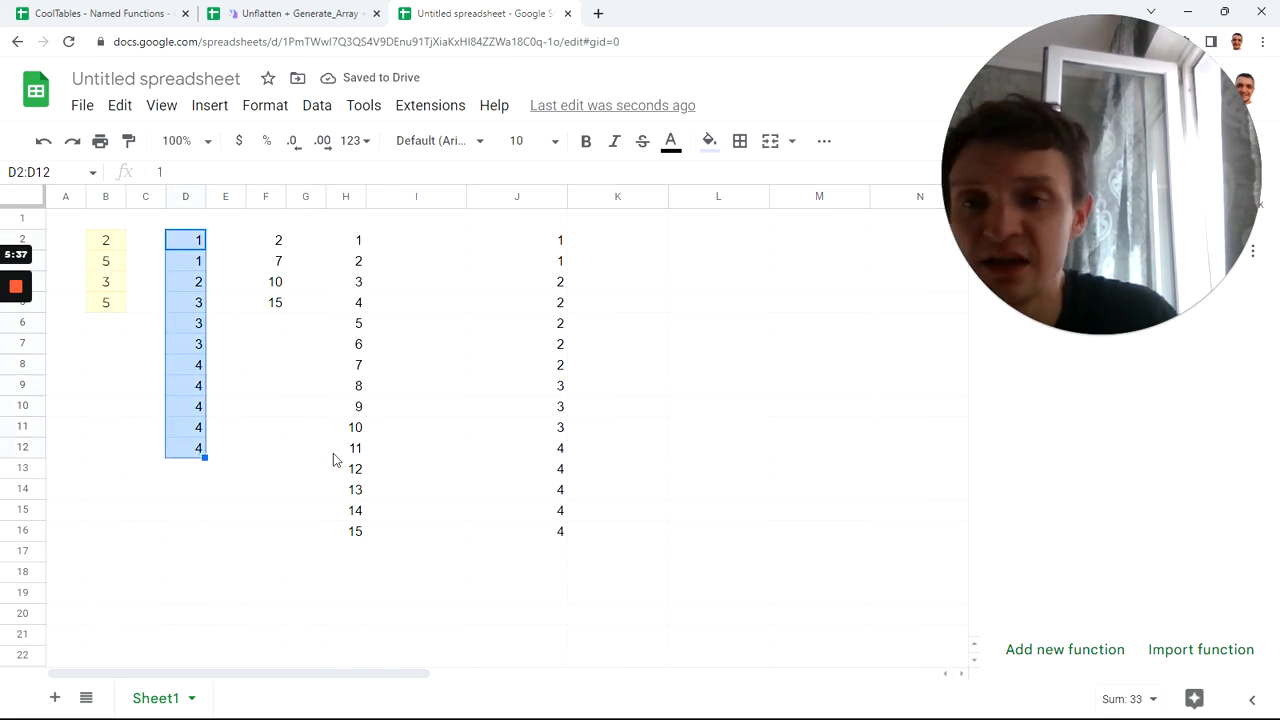
{"action": "left_click", "coordinate": [191, 262]}
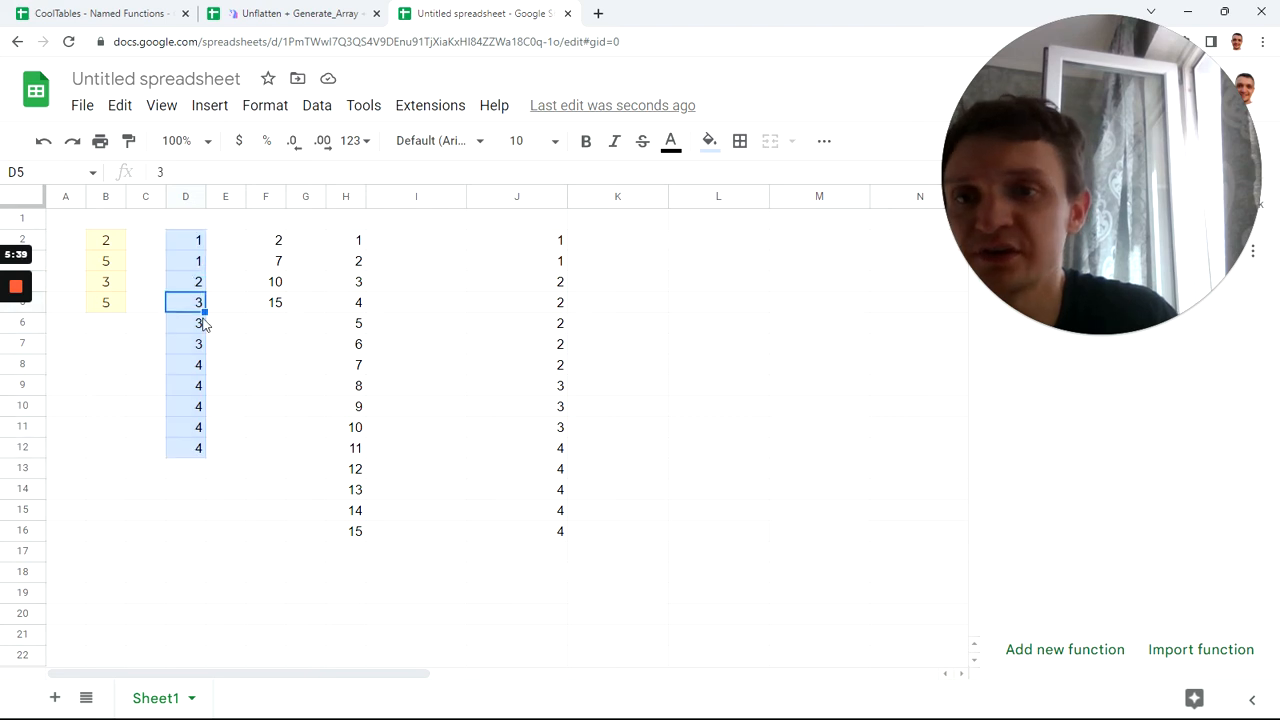
{"action": "left_click_drag", "start_coordinate": [545, 247], "coordinate": [546, 369]}
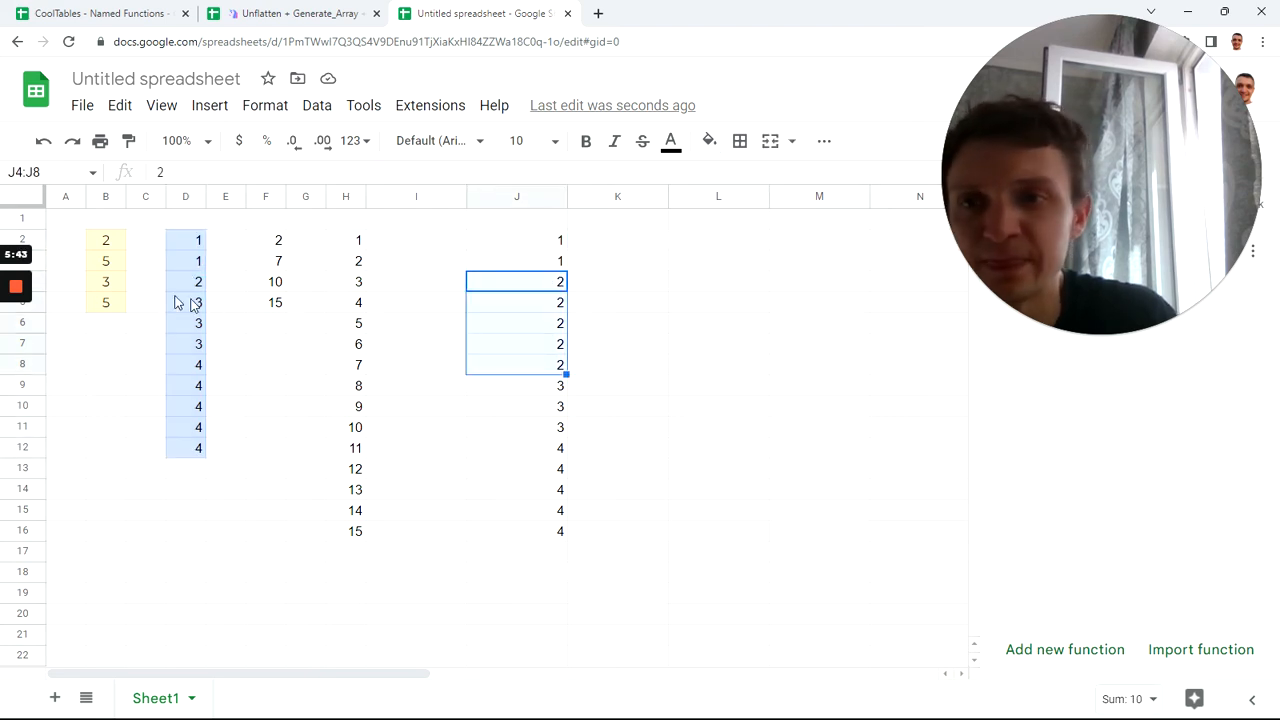
Test J2's formula further by setting B4 to 1 and B5 to 4
{"action": "left_click", "coordinate": [113, 288]}
{"action": "type", "text": "1"}
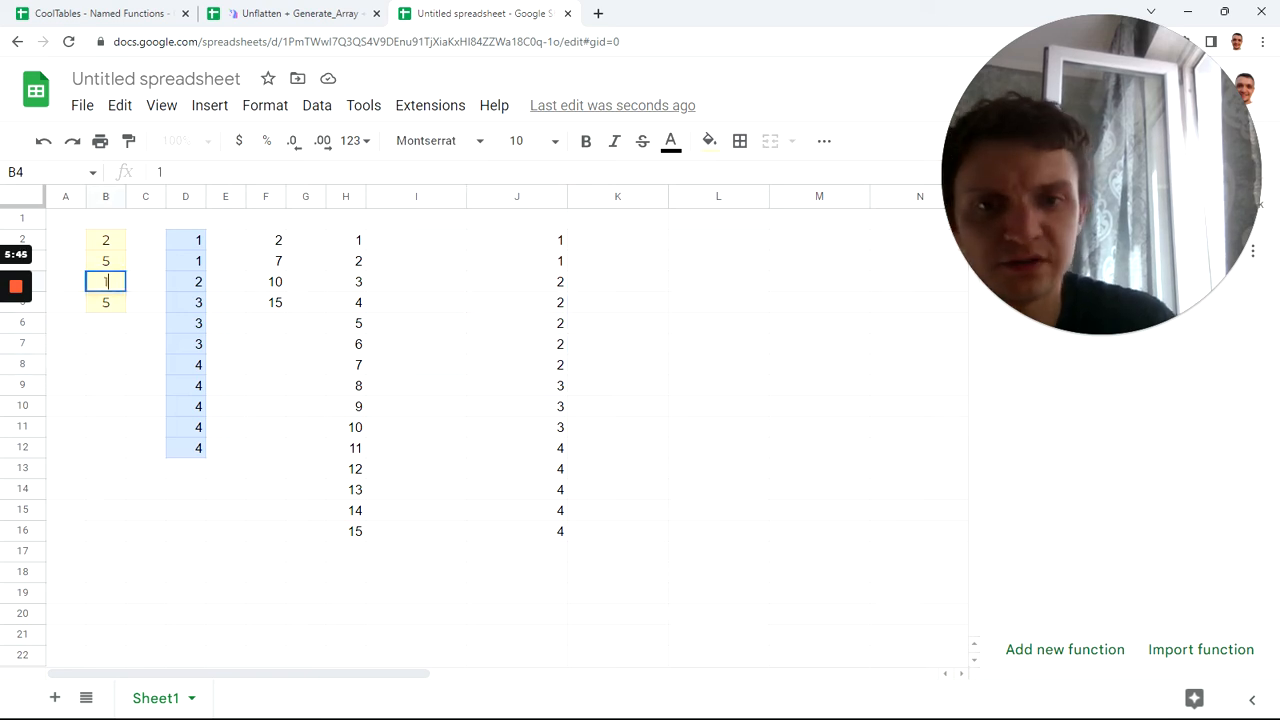
{"action": "key", "text": "Return"}
{"action": "left_click", "coordinate": [520, 392]}
{"action": "left_click", "coordinate": [92, 305]}
{"action": "type", "text": "4"}
{"action": "key", "text": "Return"}
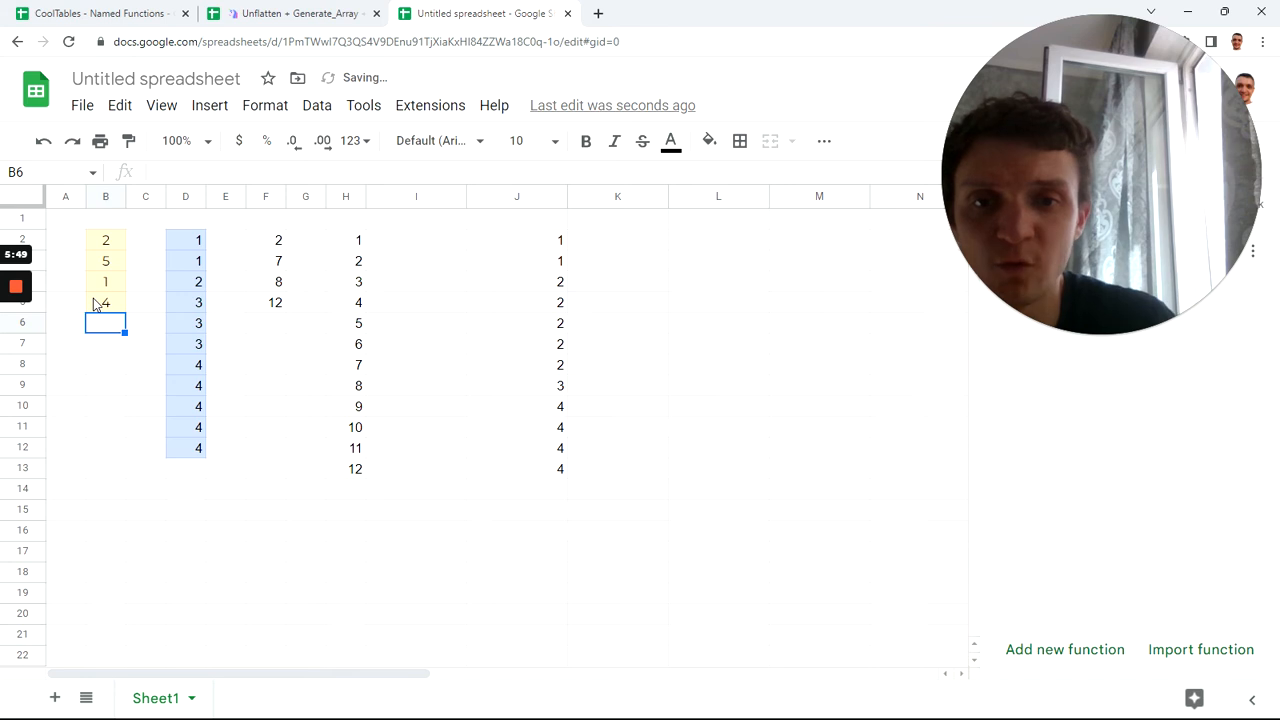
Clear the counts in B2:B5, generate new ones with =SEQUENCE(4) in B2, and select J2 to view its formula
{"action": "left_click_drag", "start_coordinate": [110, 248], "coordinate": [110, 313]}
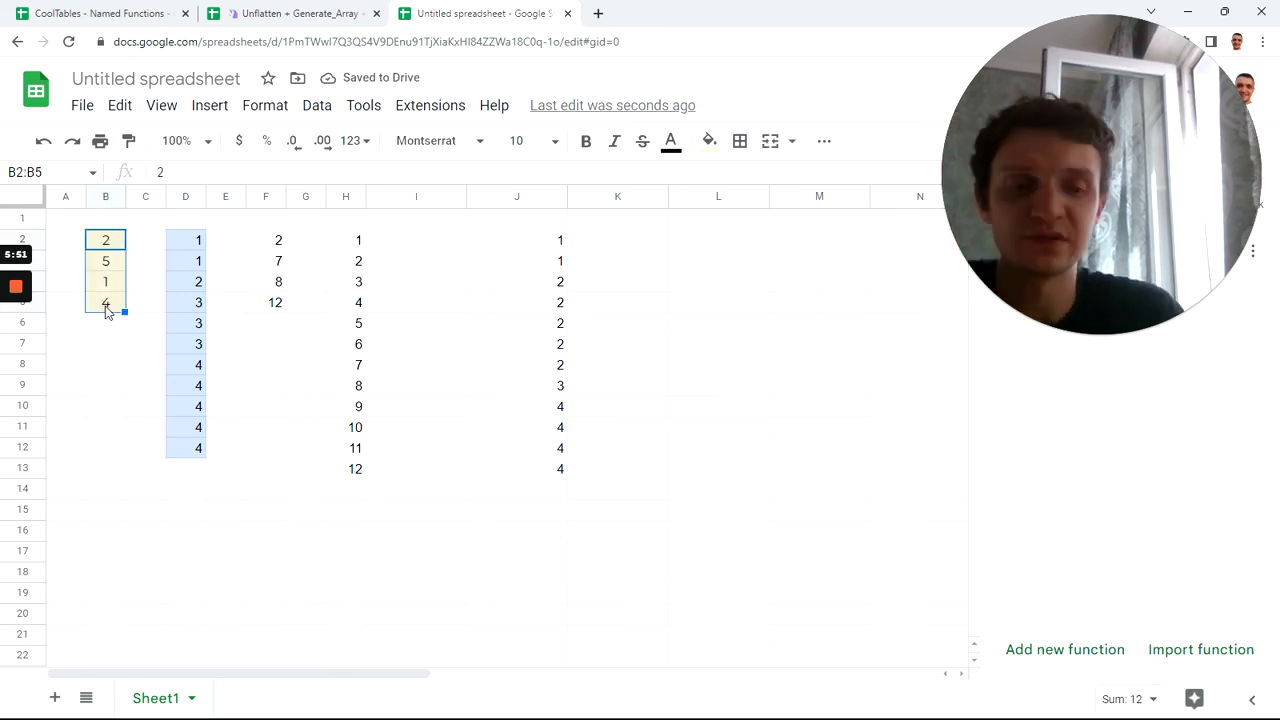
{"action": "key", "text": "Delete"}
{"action": "left_click", "coordinate": [110, 240]}
{"action": "type", "text": "=seq"}
{"action": "key", "text": "Tab"}
{"action": "type", "text": "4)"}
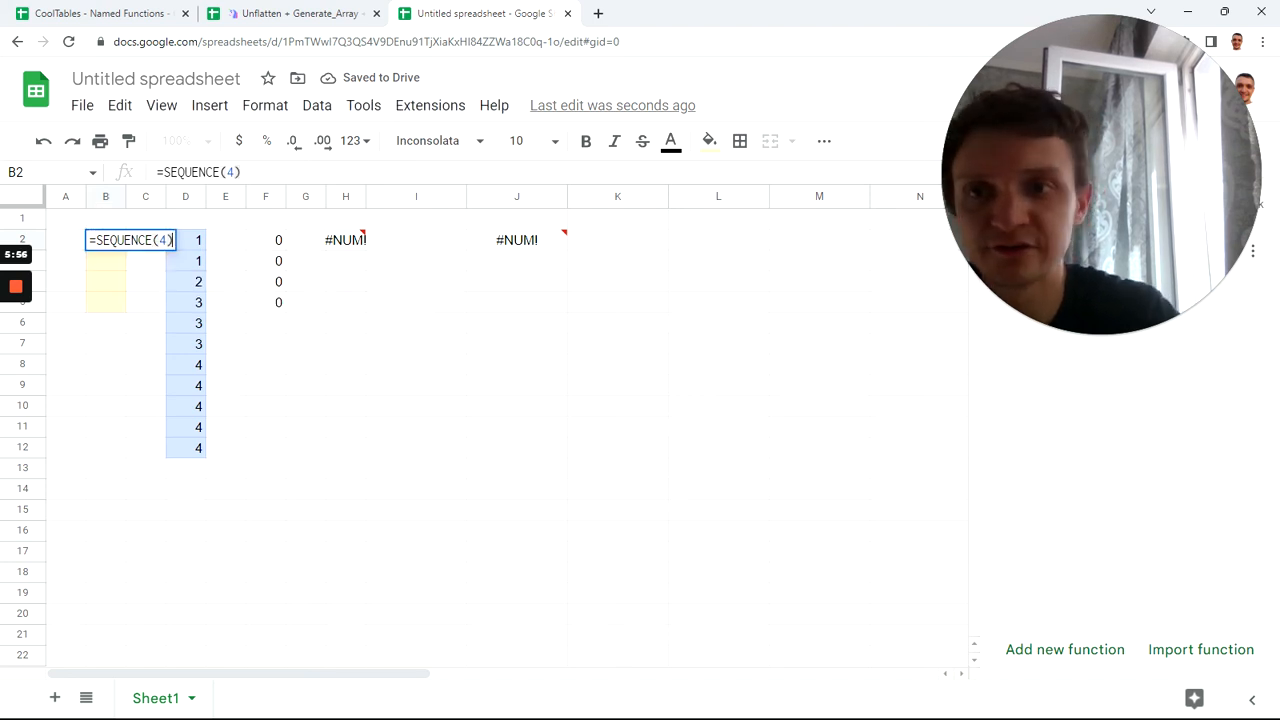
{"action": "key", "text": "Return"}
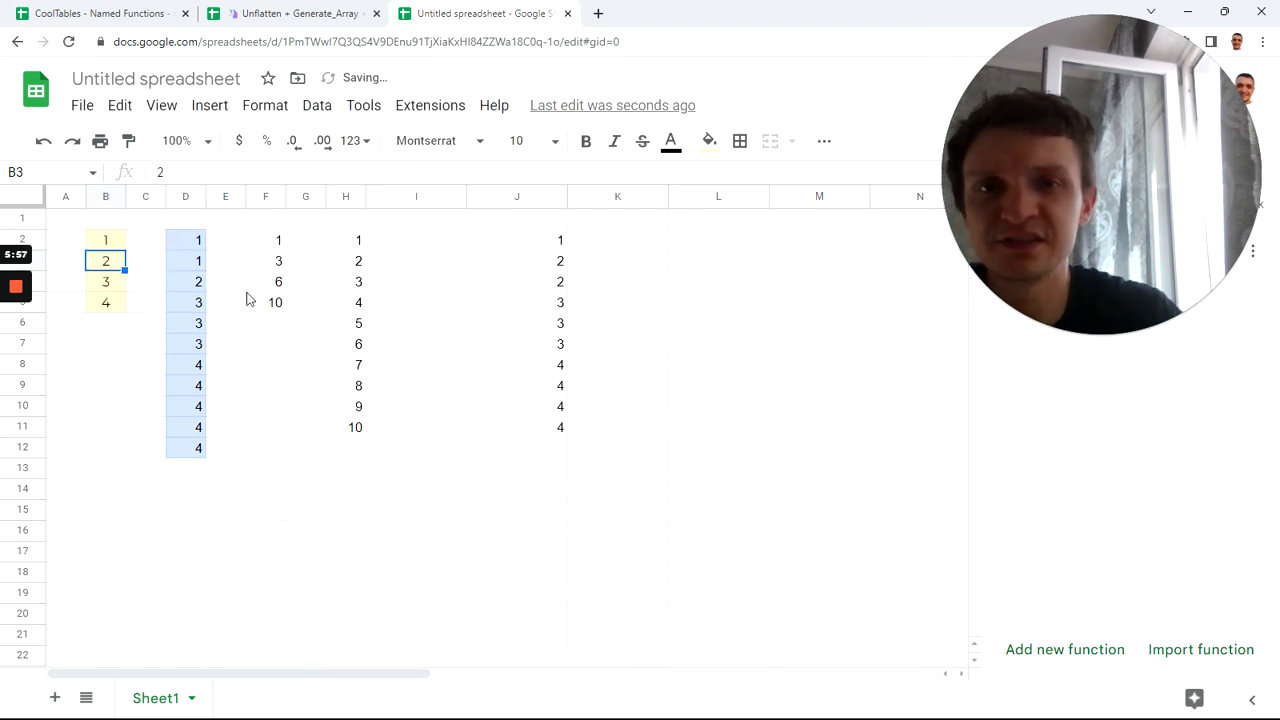
{"action": "left_click", "coordinate": [557, 243]}
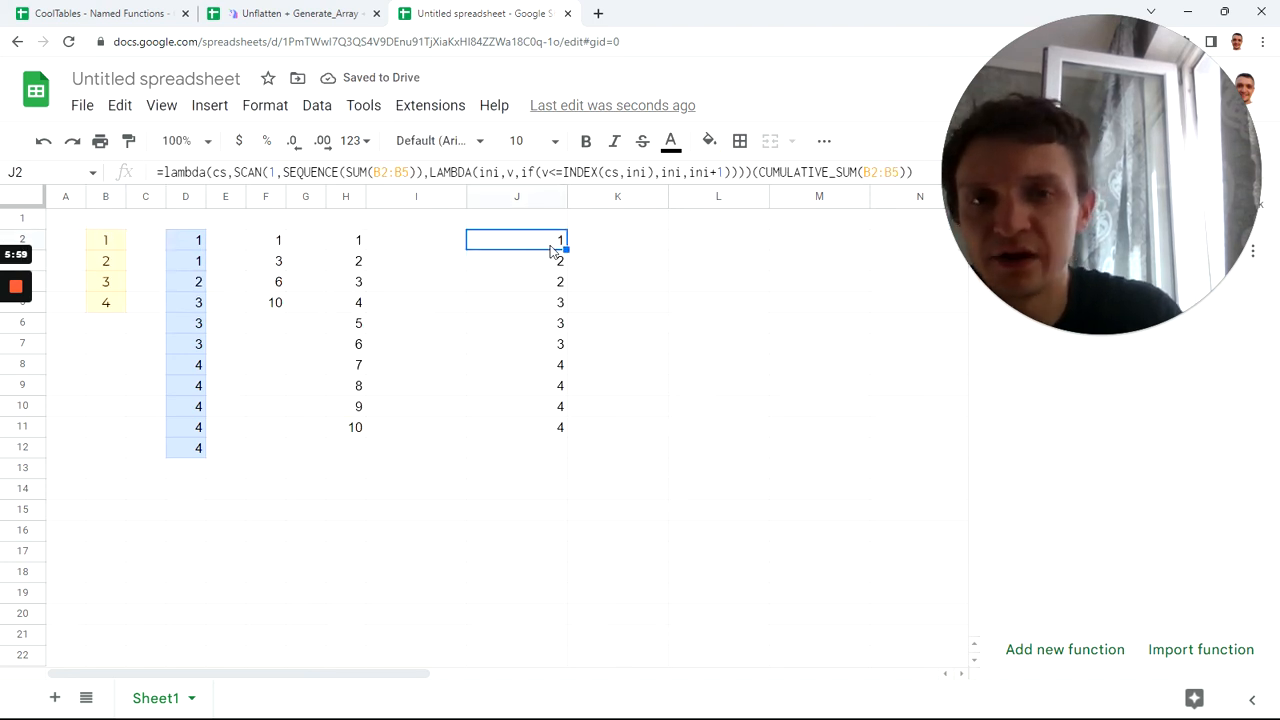
Copy the complete LAMBDA/SCAN formula from J2 and leave the cell unchanged
{"action": "left_click_drag", "start_coordinate": [549, 266], "coordinate": [546, 423]}
{"action": "left_click", "coordinate": [491, 240]}
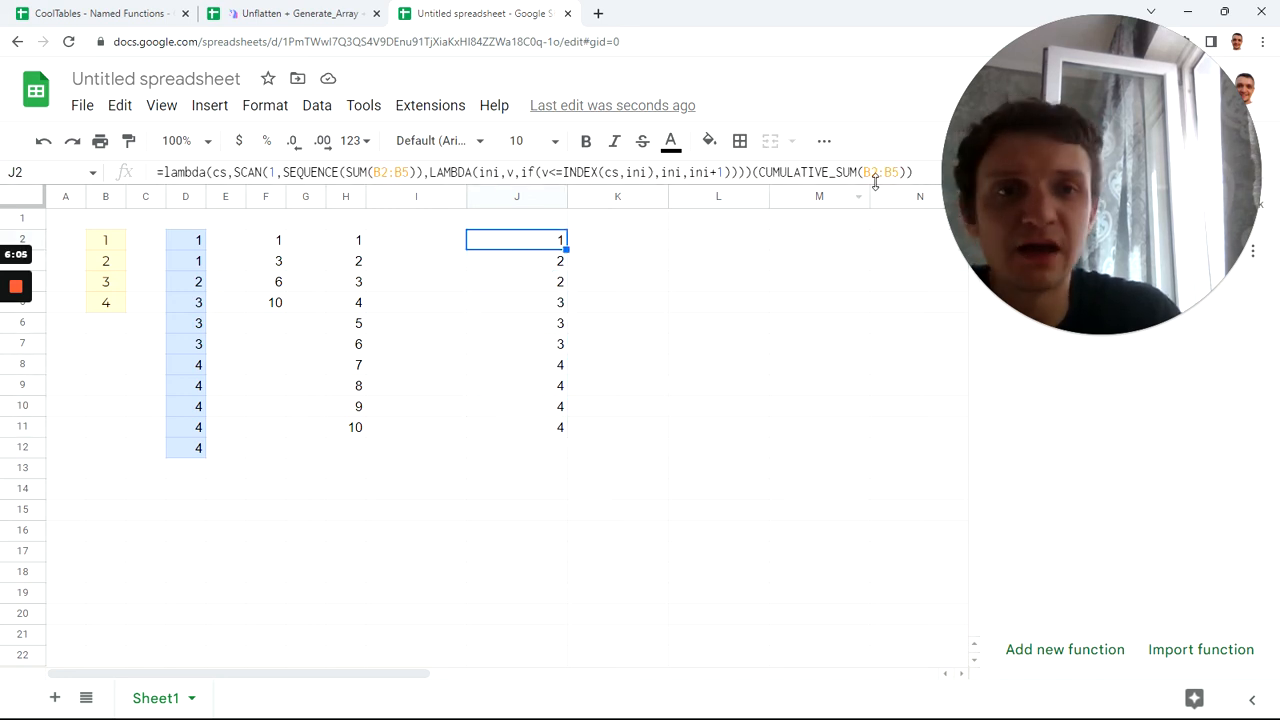
{"action": "left_click", "coordinate": [905, 172]}
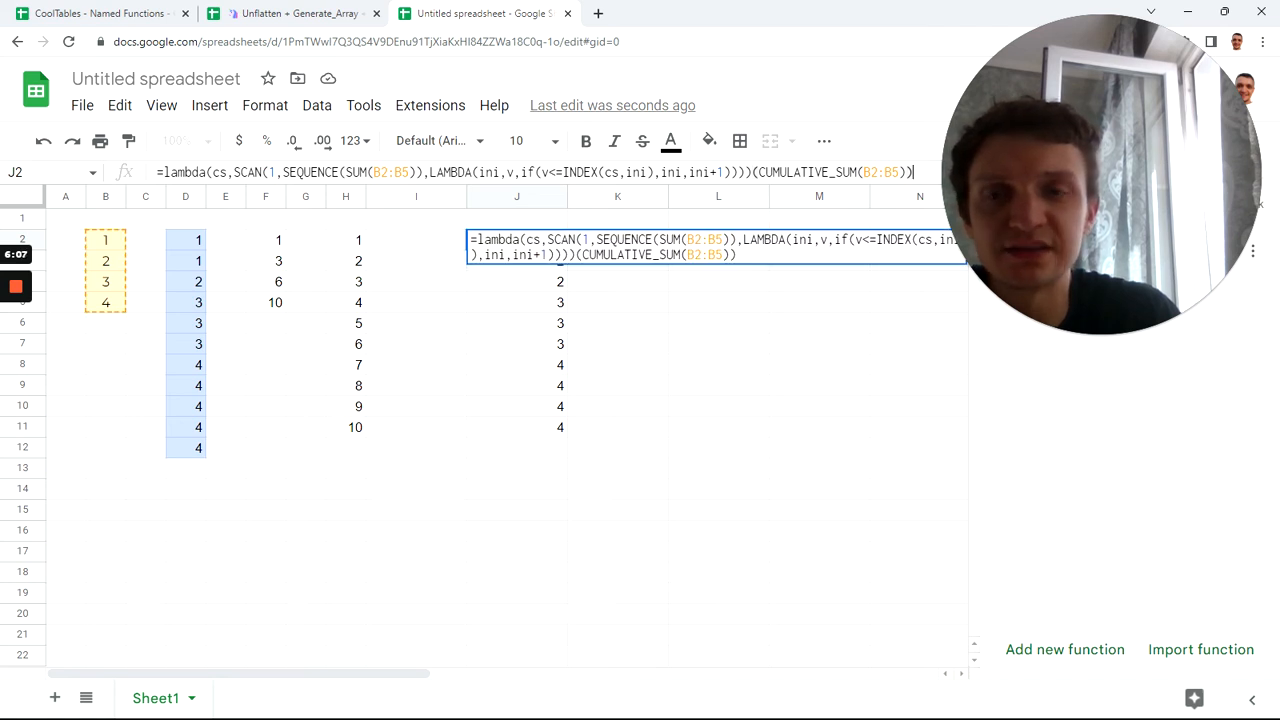
{"action": "key", "text": "ctrl+a"}
{"action": "key", "text": "ctrl+c"}
{"action": "key", "text": "Tab"}
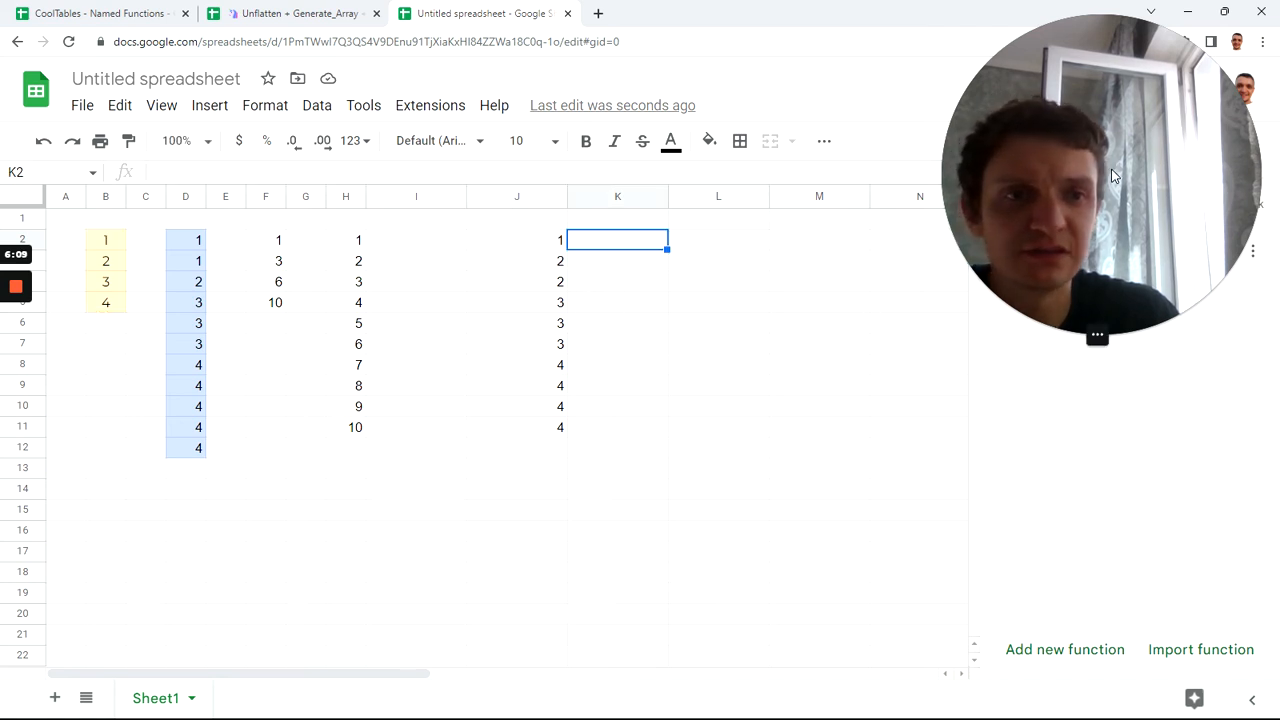
Start a new named function with the copied formula as its definition, and replace B2:B5 with an argument called data
{"action": "left_click", "coordinate": [1068, 336]}
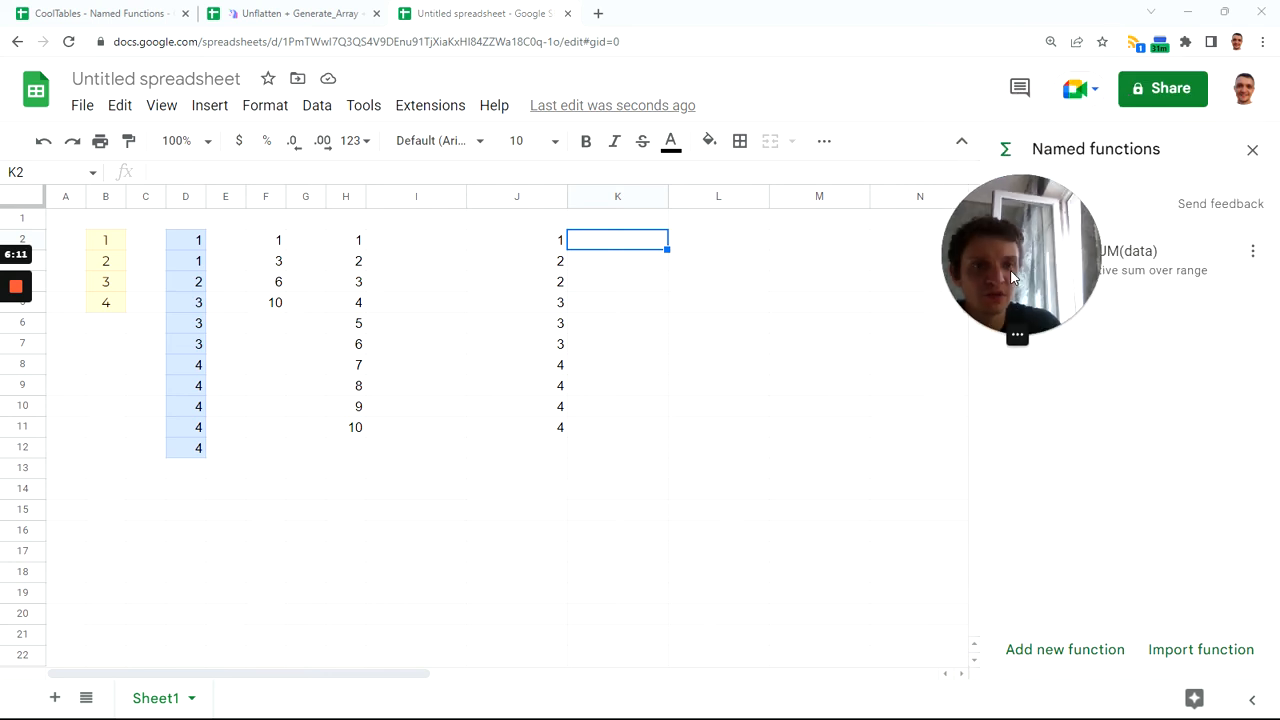
{"action": "left_click", "coordinate": [1063, 649]}
{"action": "left_click", "coordinate": [1097, 600]}
{"action": "key", "text": "ctrl+v"}
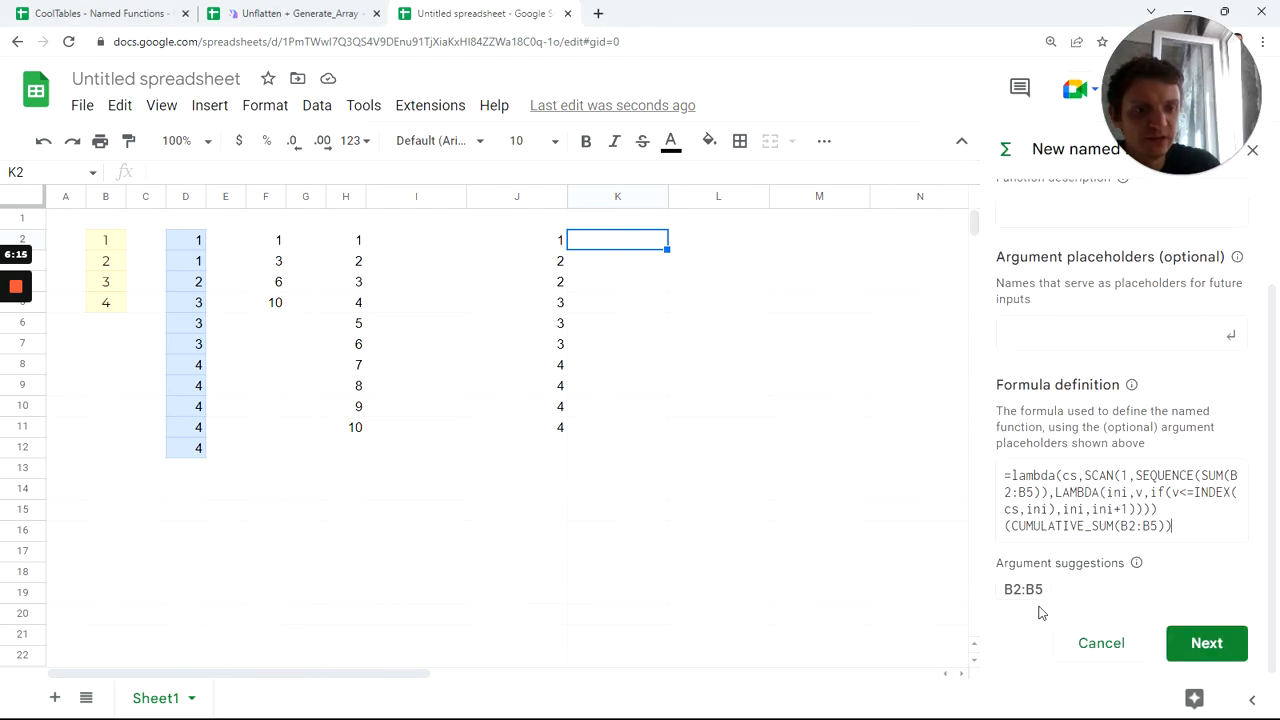
{"action": "left_click", "coordinate": [1036, 592]}
{"action": "type", "text": "data"}
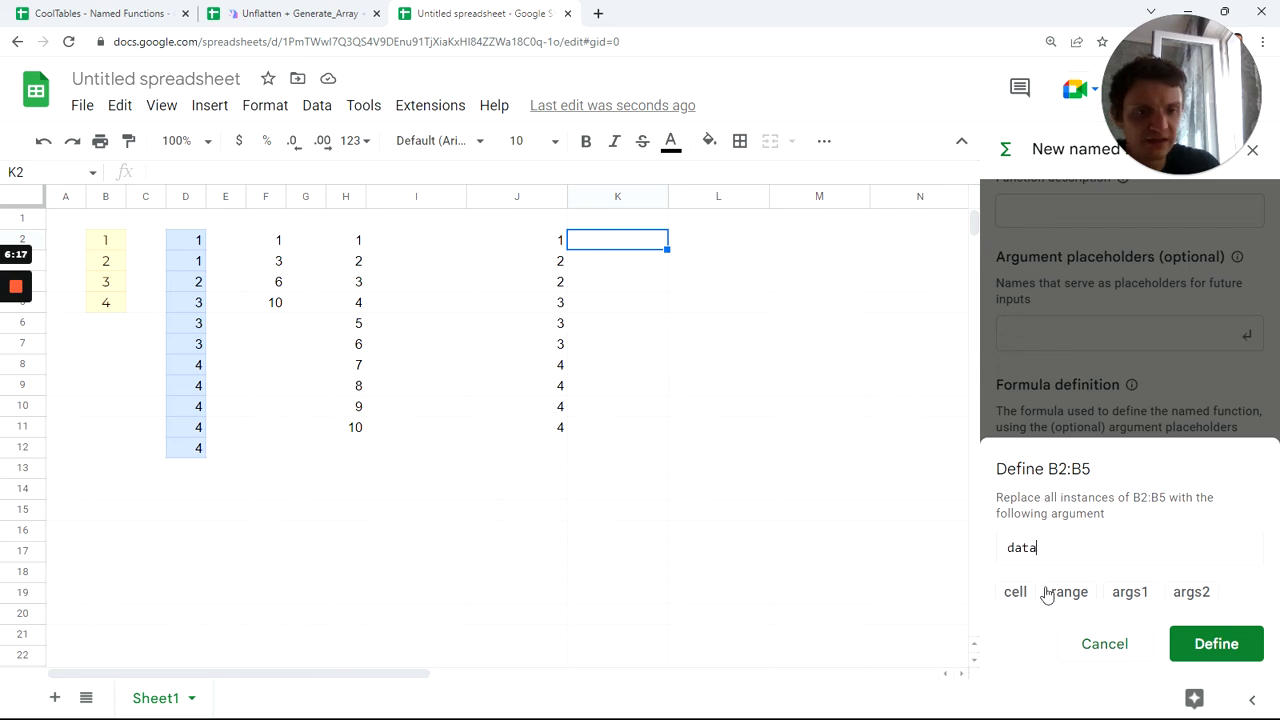
{"action": "left_click", "coordinate": [1214, 645]}
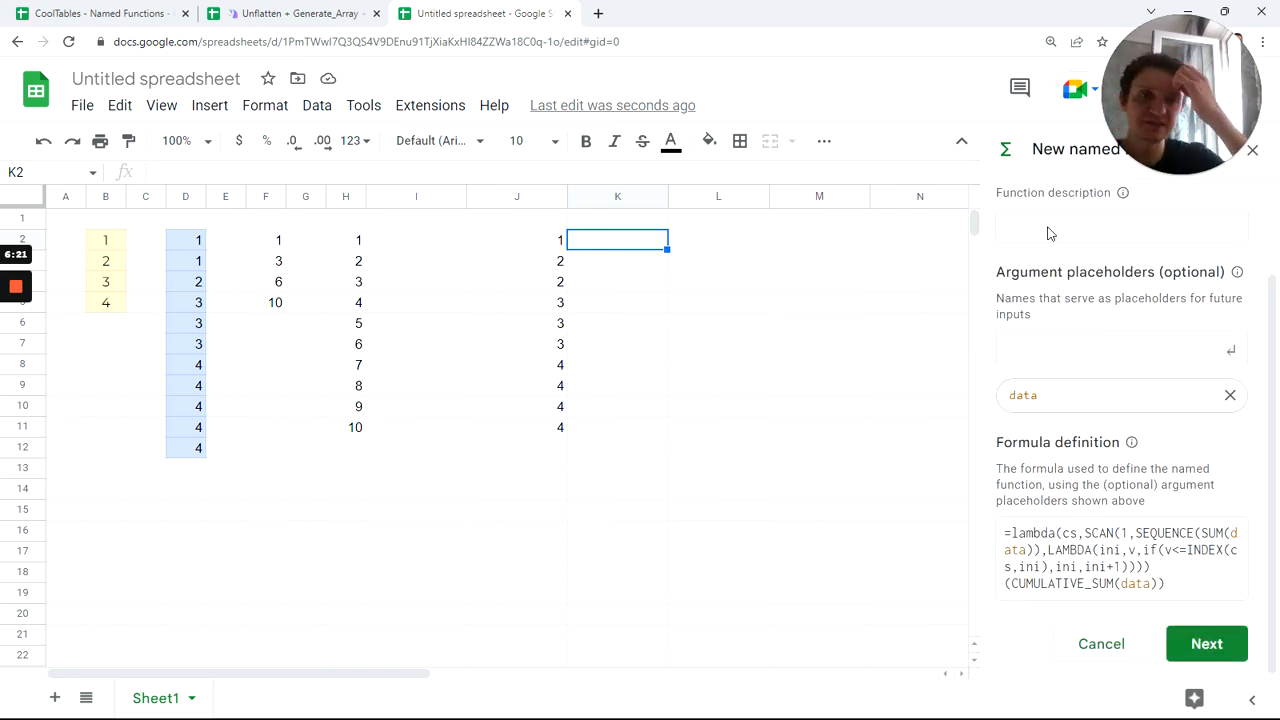
Describe the new named function as "myf" and create it under its default name
{"action": "type", "text": "my"}
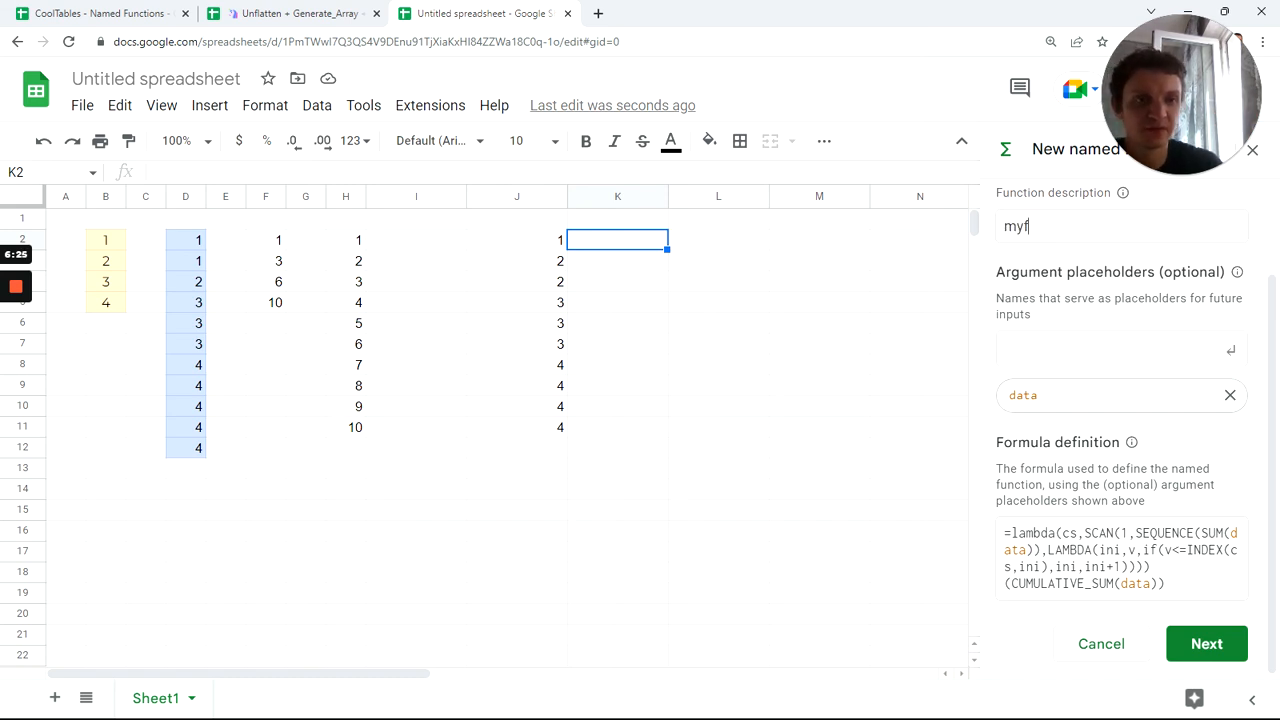
{"action": "type", "text": "f"}
{"action": "left_click", "coordinate": [1224, 645]}
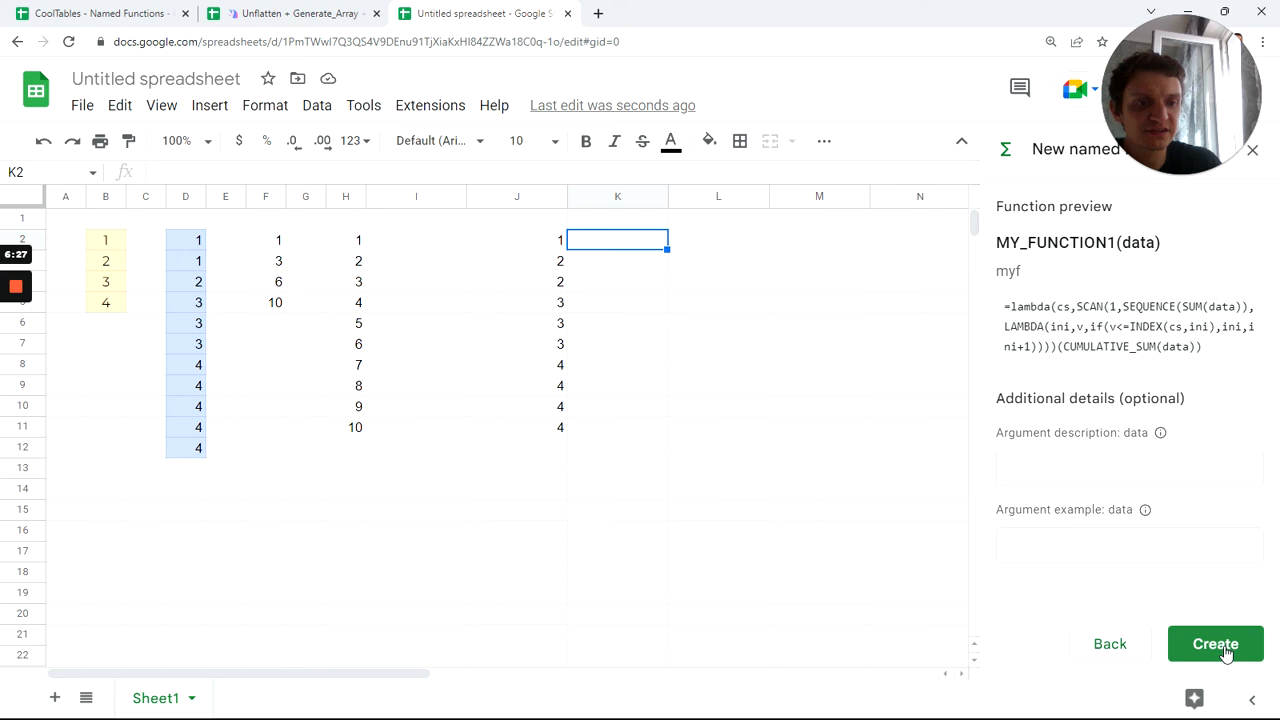
Test the new named function by entering =MY_FUNCTION1(SEQUENCE(10)) in L2, and review the list it returns in column L
{"action": "left_click", "coordinate": [707, 246]}
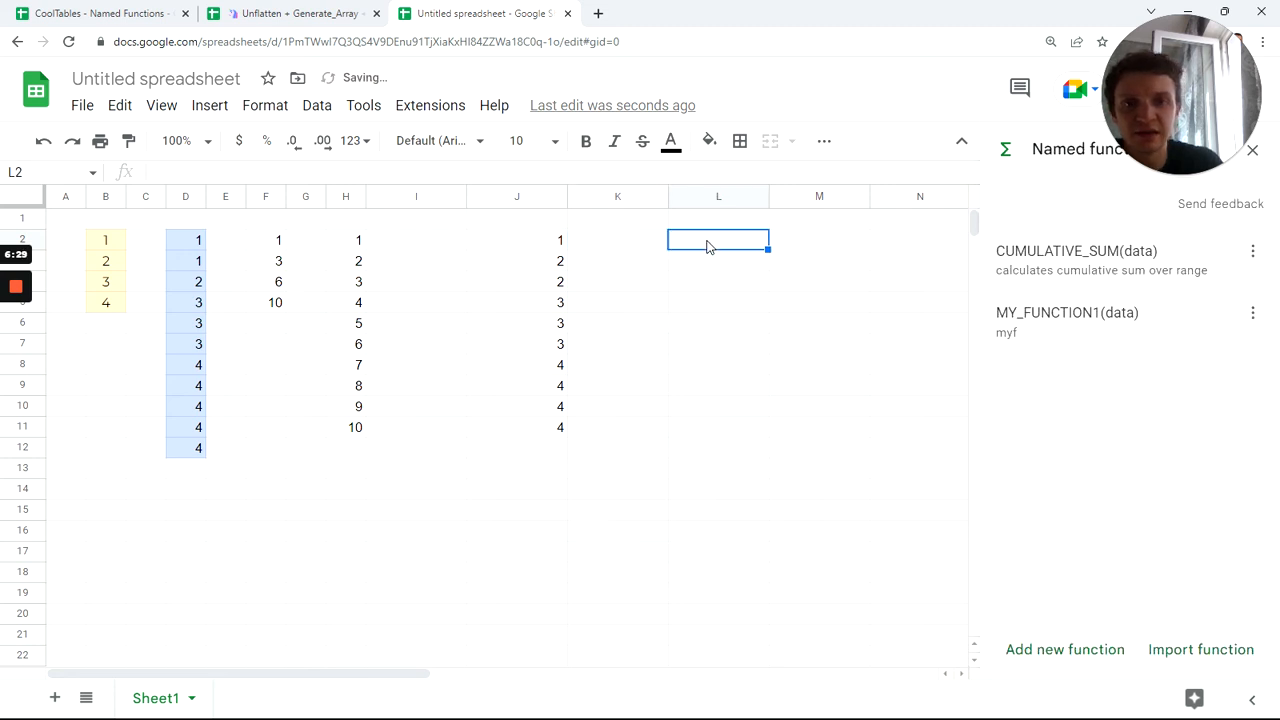
{"action": "type", "text": "=my"}
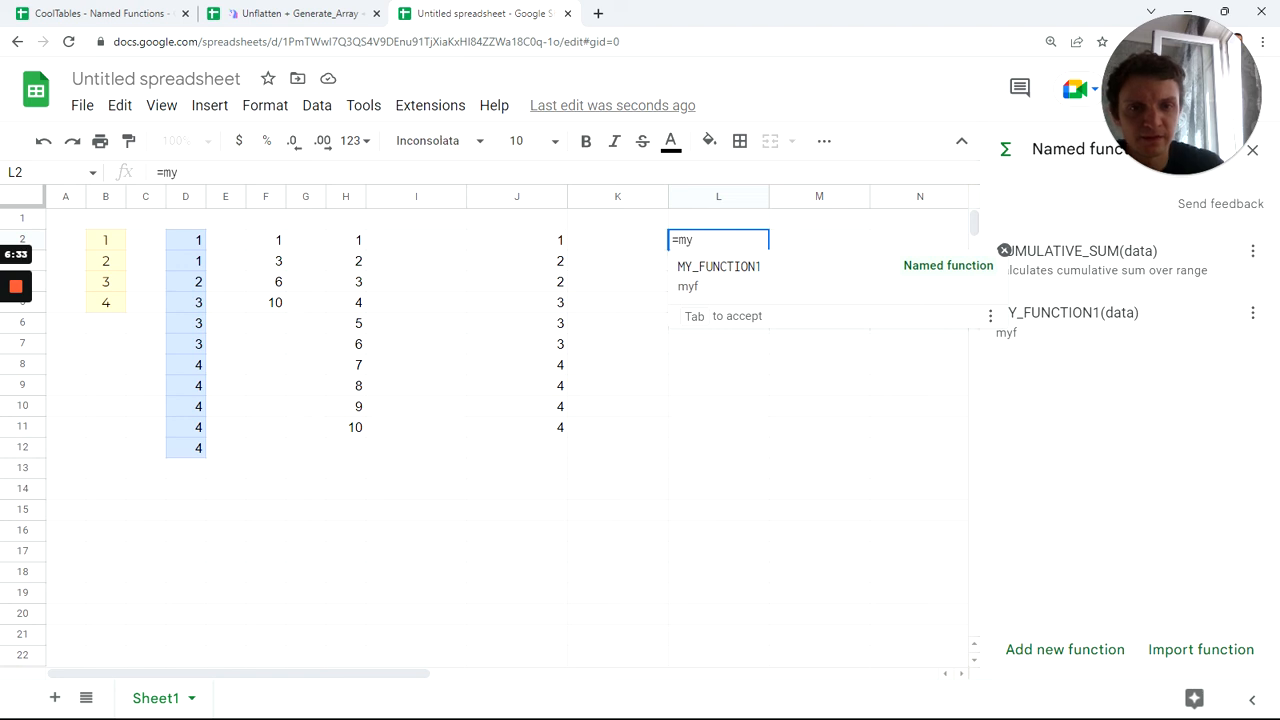
{"action": "left_click", "coordinate": [690, 291]}
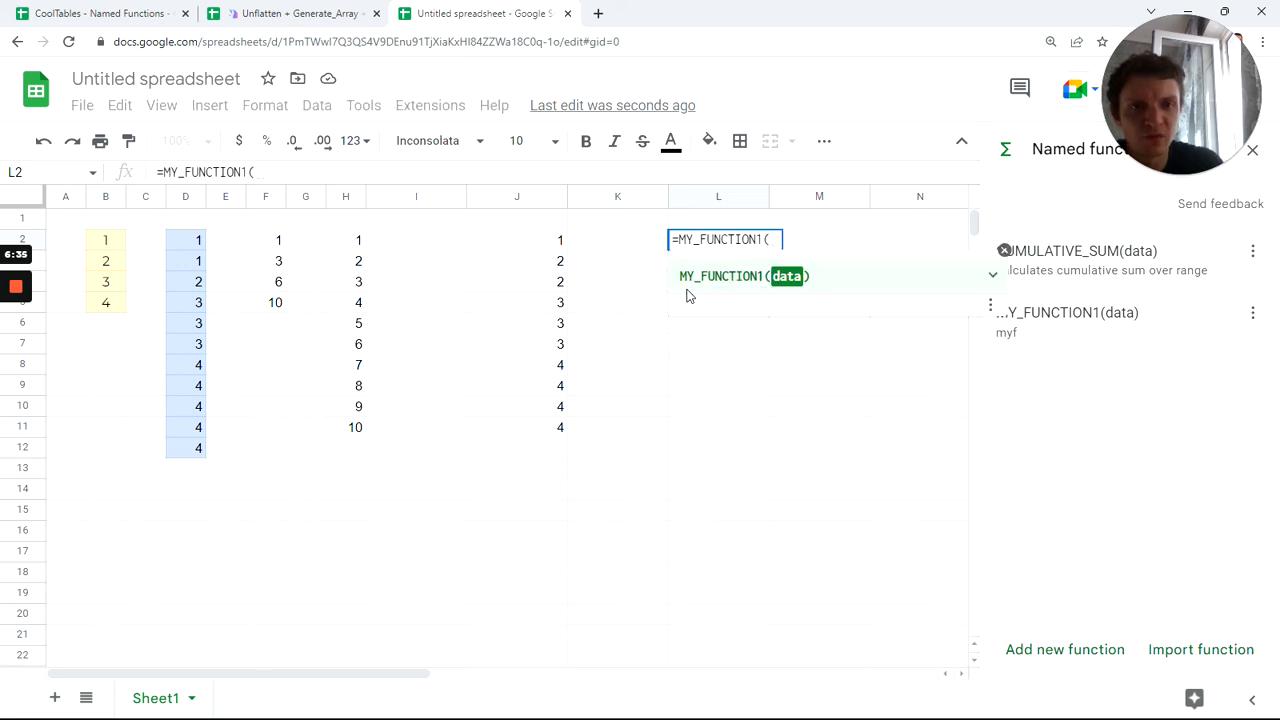
{"action": "left_click_drag", "start_coordinate": [770, 240], "coordinate": [693, 240]}
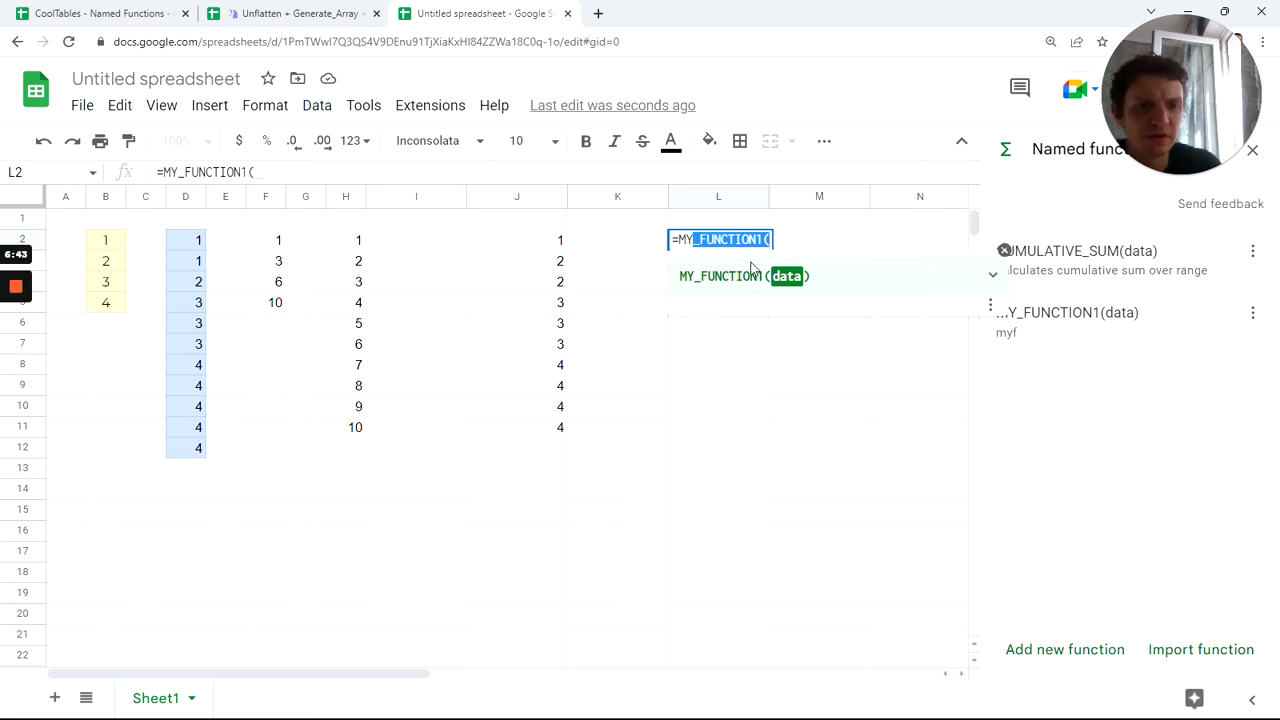
{"action": "left_click", "coordinate": [258, 172]}
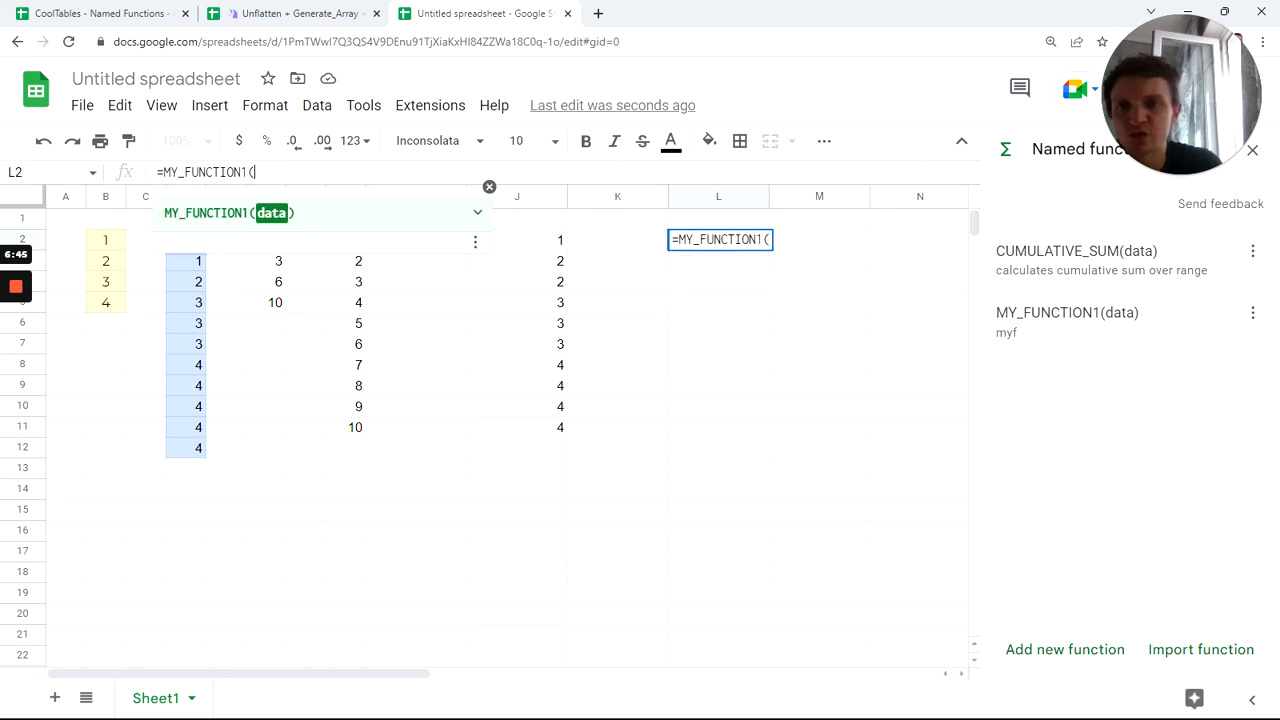
{"action": "type", "text": "seq"}
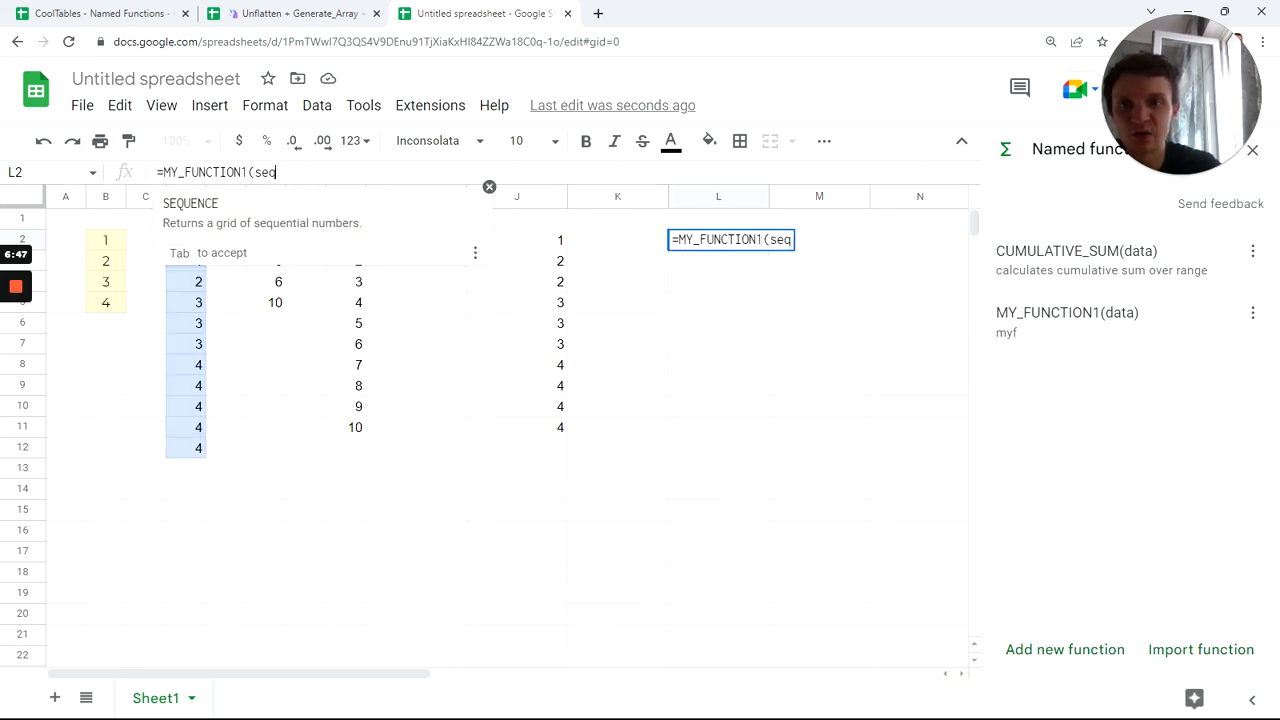
{"action": "key", "text": "Tab"}
{"action": "type", "text": "10"}
{"action": "key", "text": "Return"}
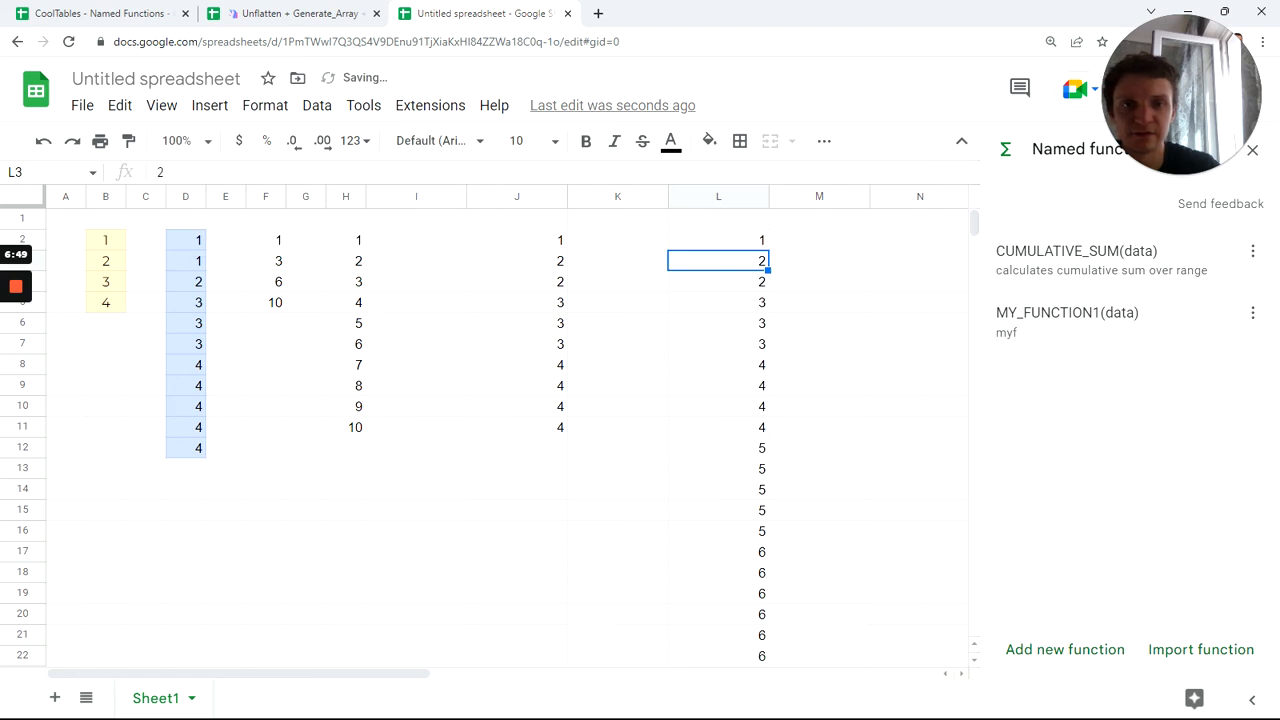
{"action": "key", "text": "Up"}
{"action": "scroll", "coordinate": [729, 312], "scroll_direction": "down", "scroll_amount": 15}
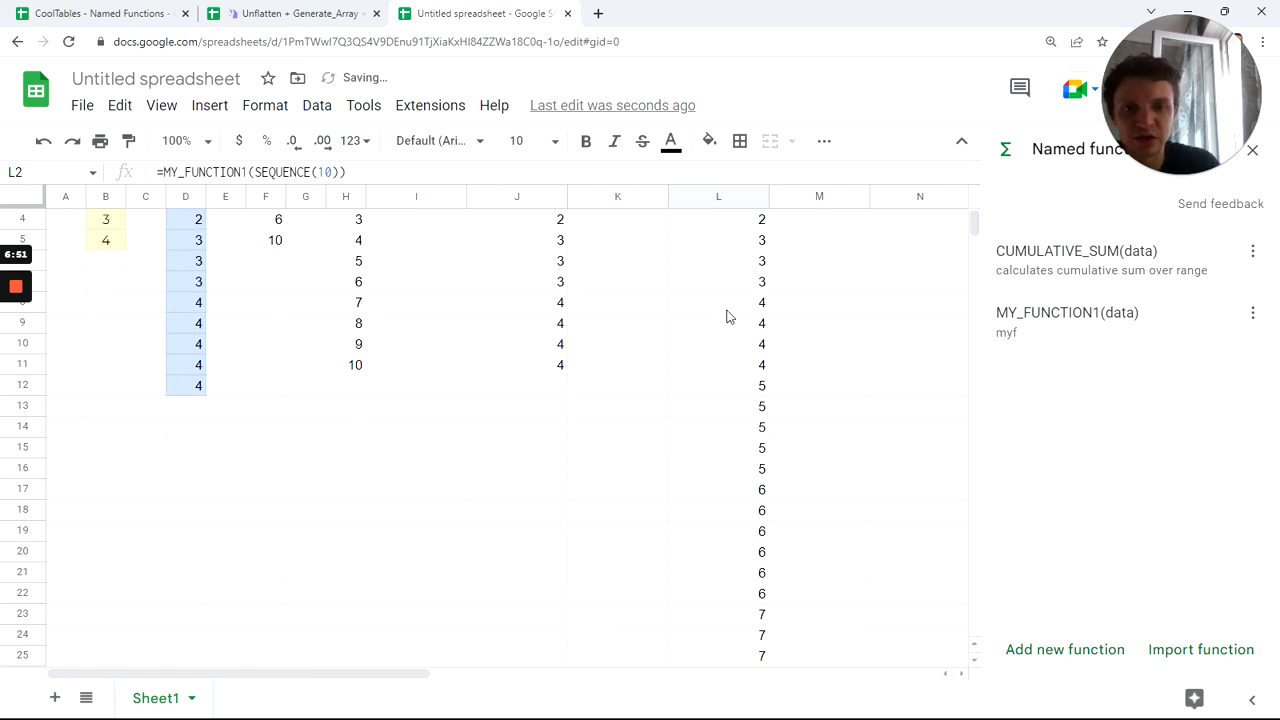
{"action": "scroll", "coordinate": [730, 310], "scroll_direction": "up", "scroll_amount": 15}
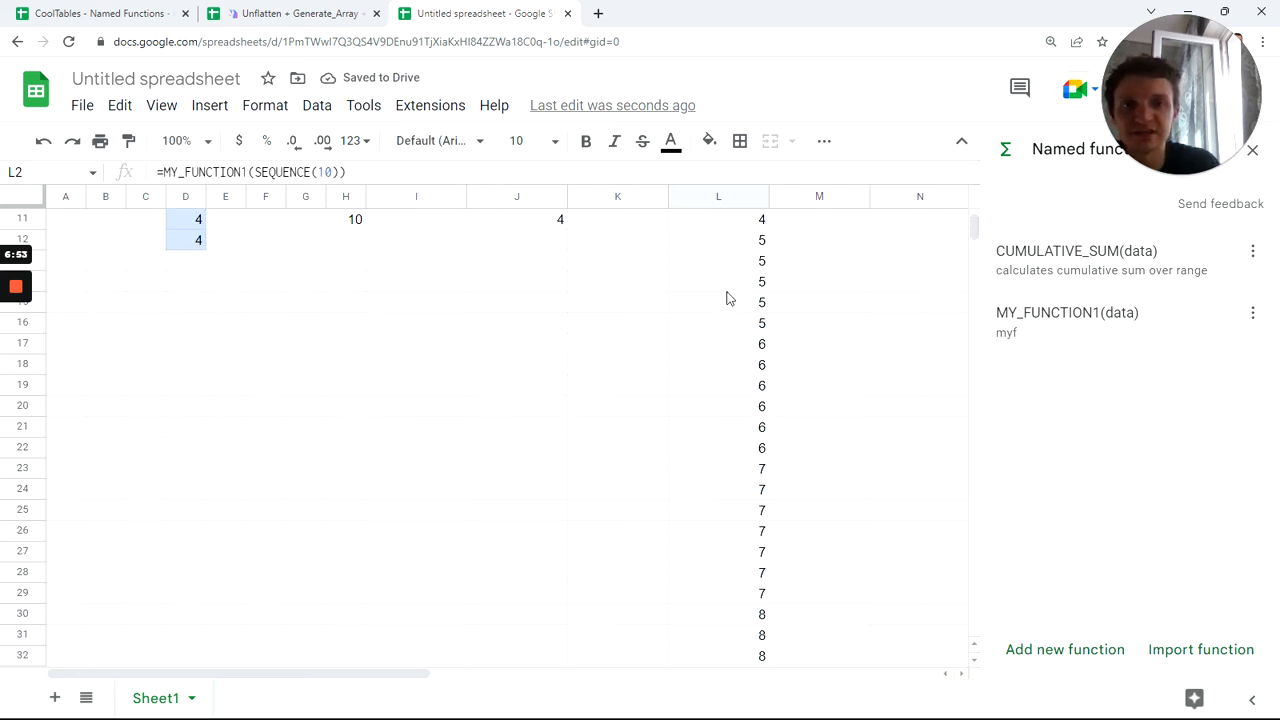